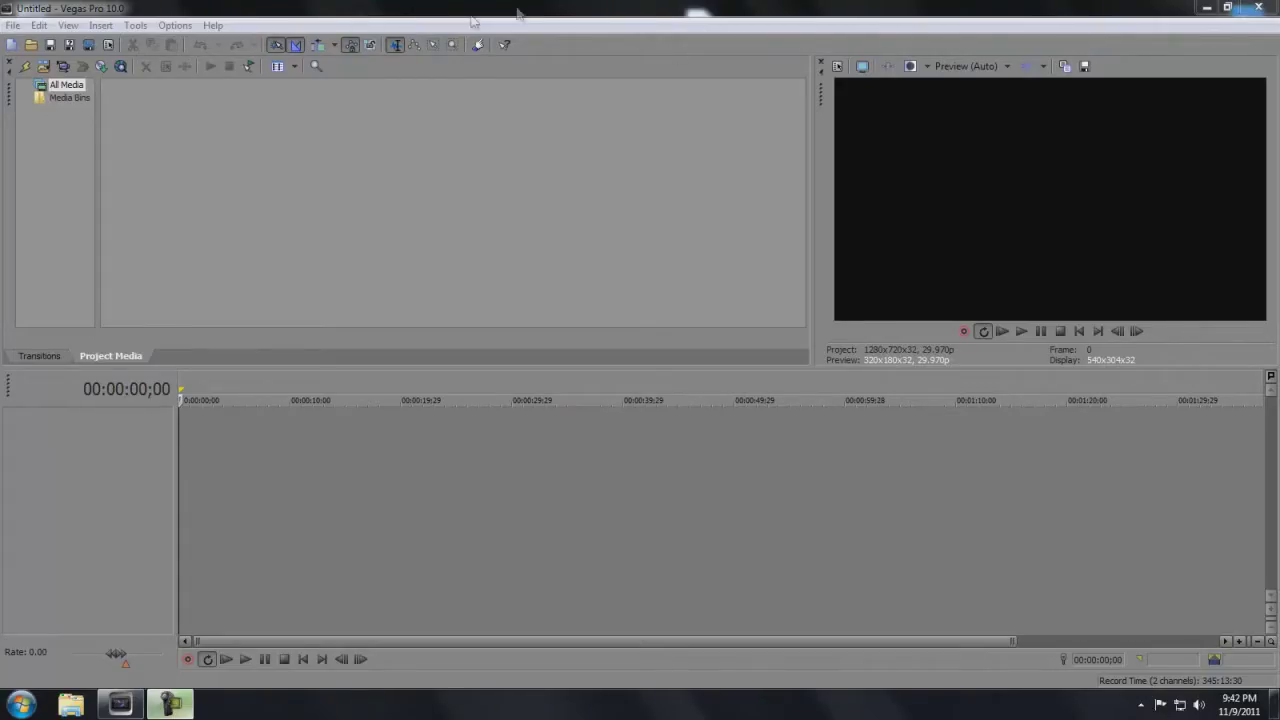
- Import PRED.wmv through File > Import > Media after dismissing the Windows colour-scheme warning
click(4, 52)
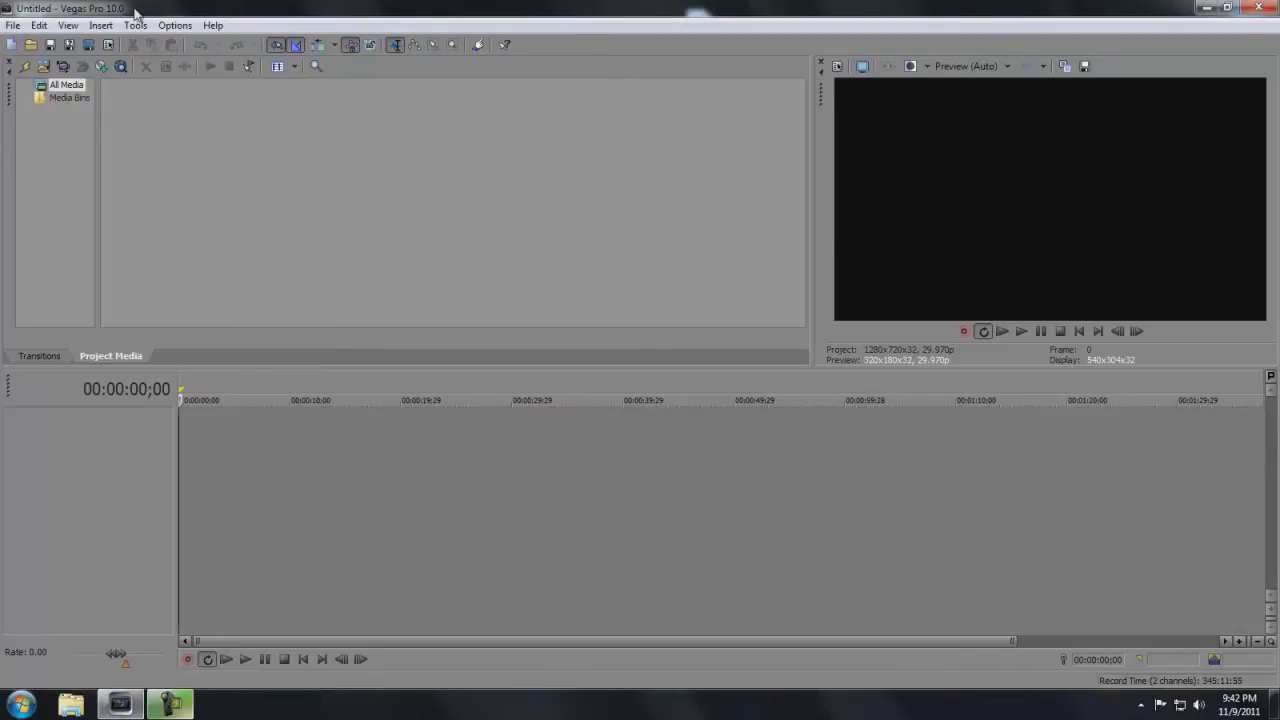
click(10, 27)
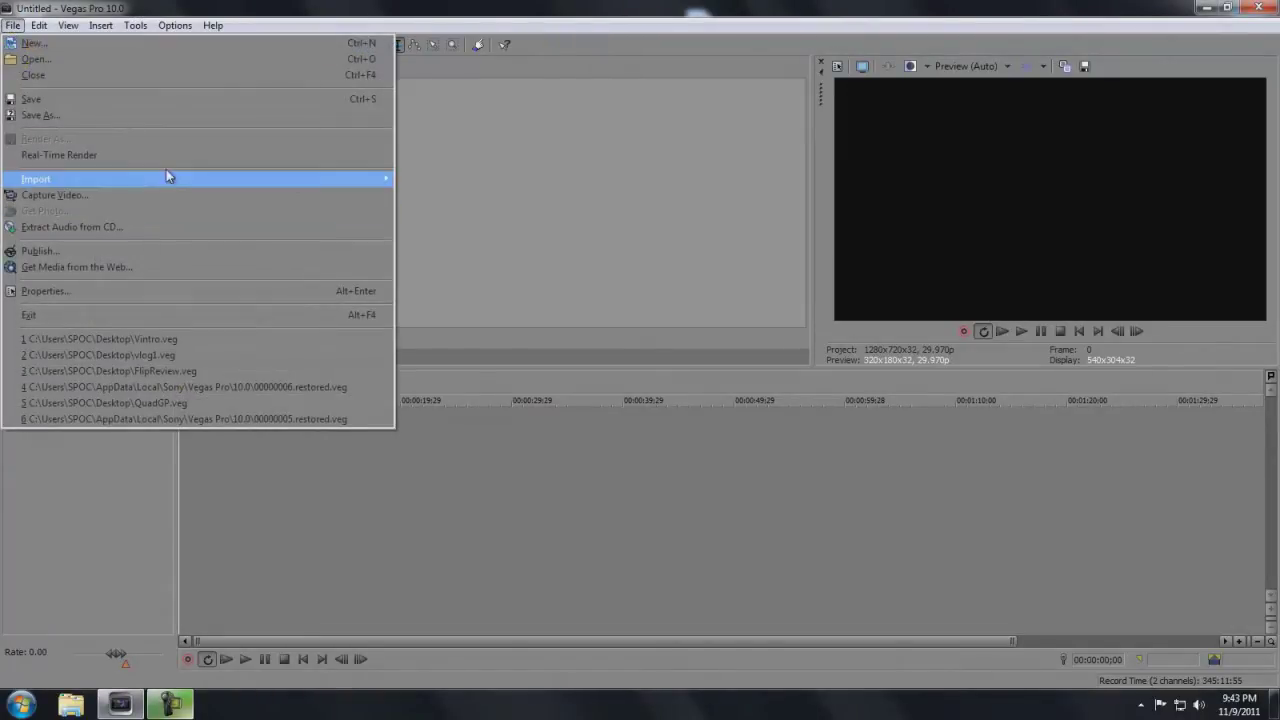
mouse_move(347, 190)
click(428, 179)
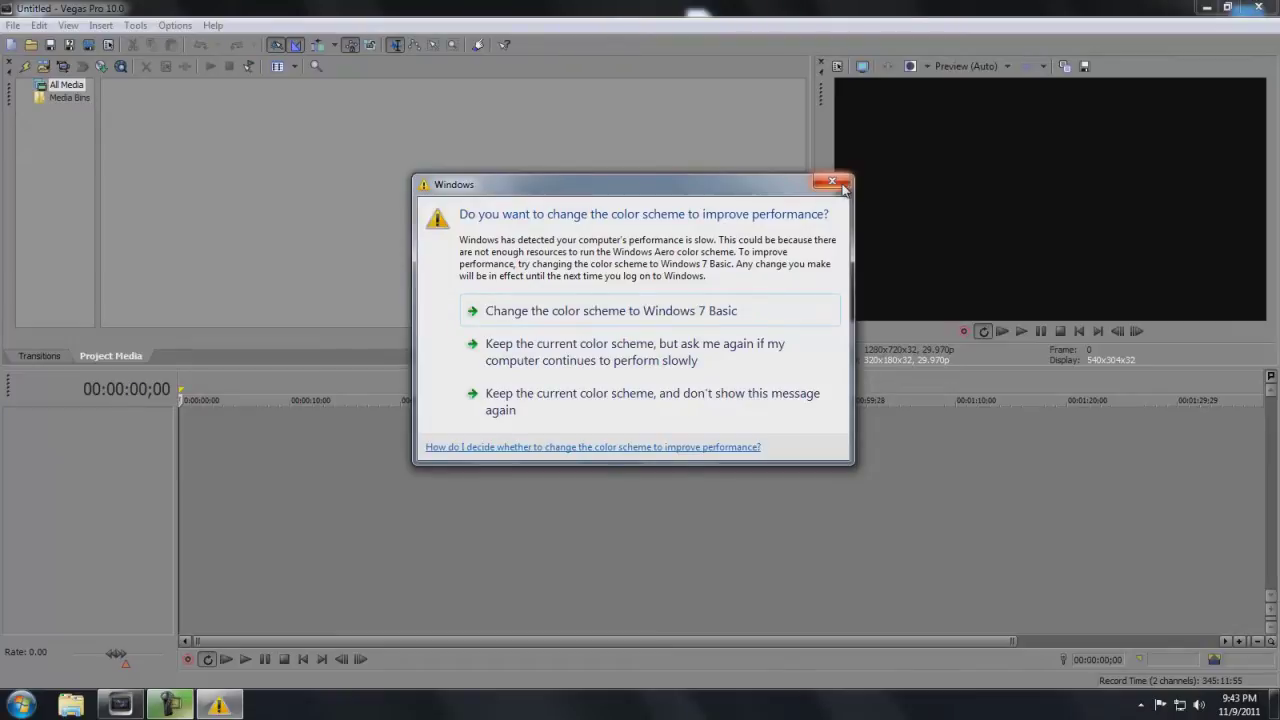
click(842, 185)
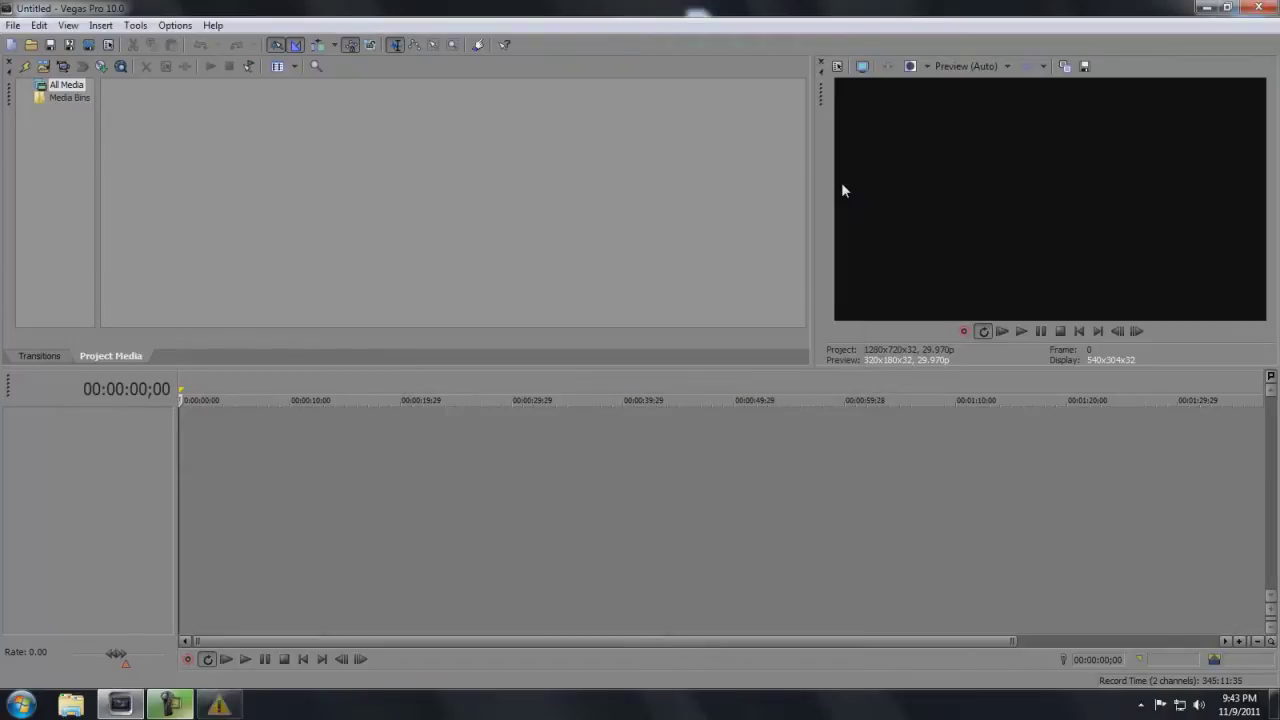
click(12, 25)
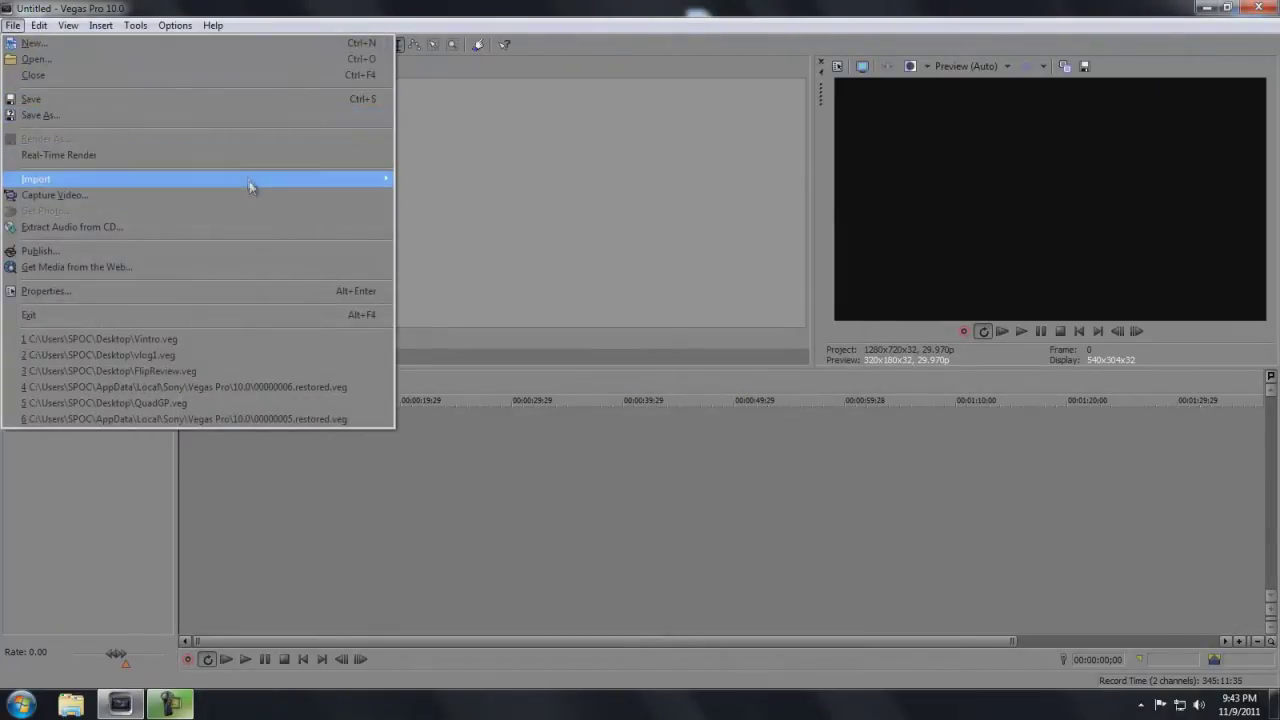
mouse_move(249, 181)
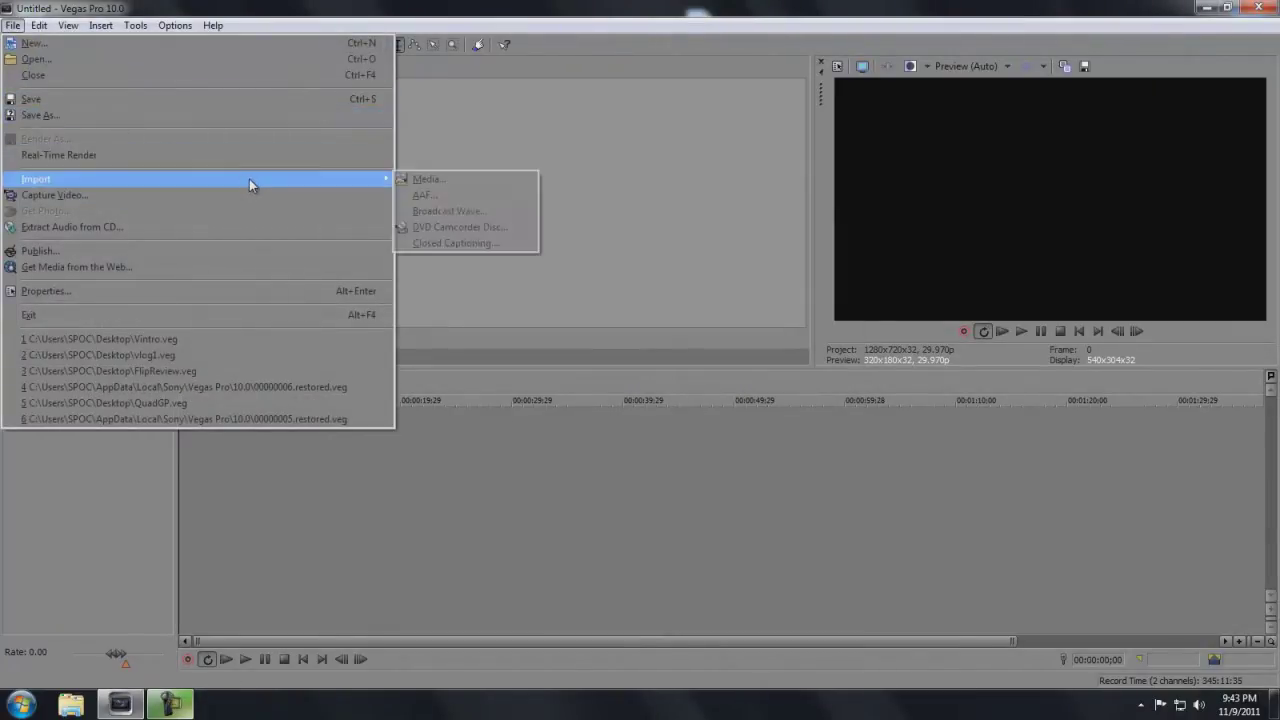
click(481, 186)
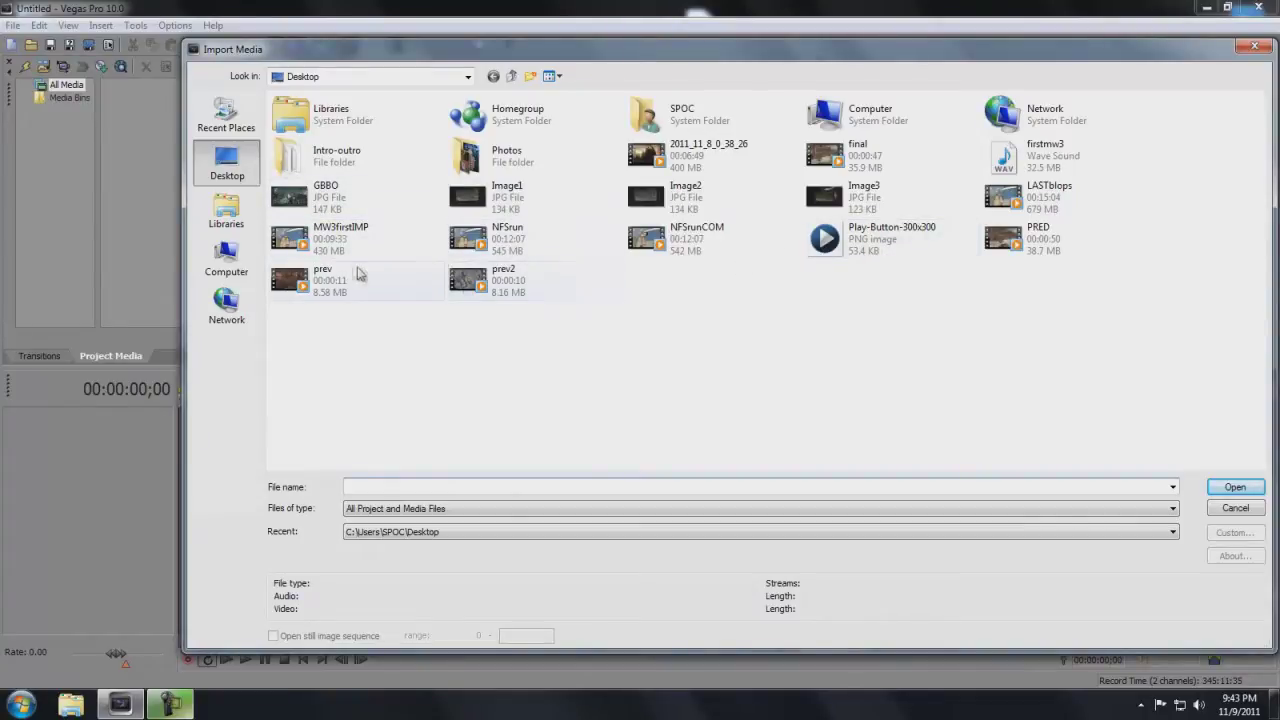
double_click(1040, 241)
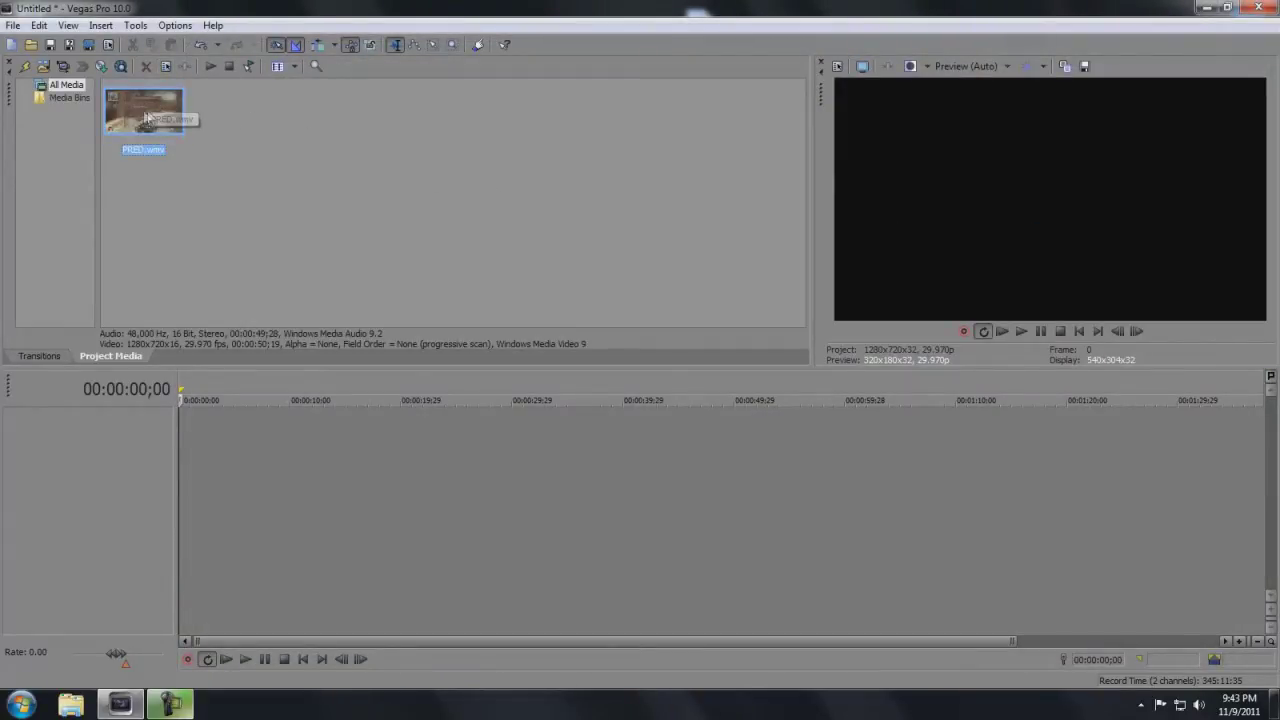
- Drag PRED.wmv onto the timeline and scrub the clip to 00:00:10;09
drag(140, 109, 188, 455)
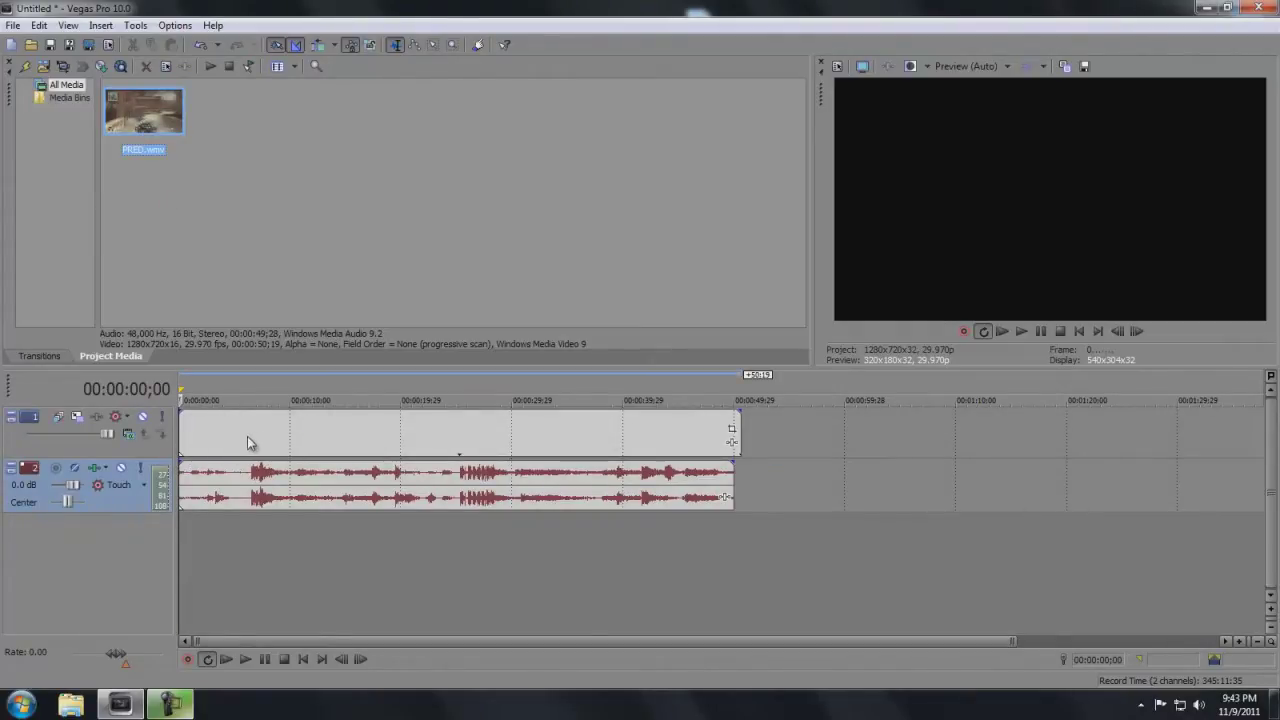
click(247, 436)
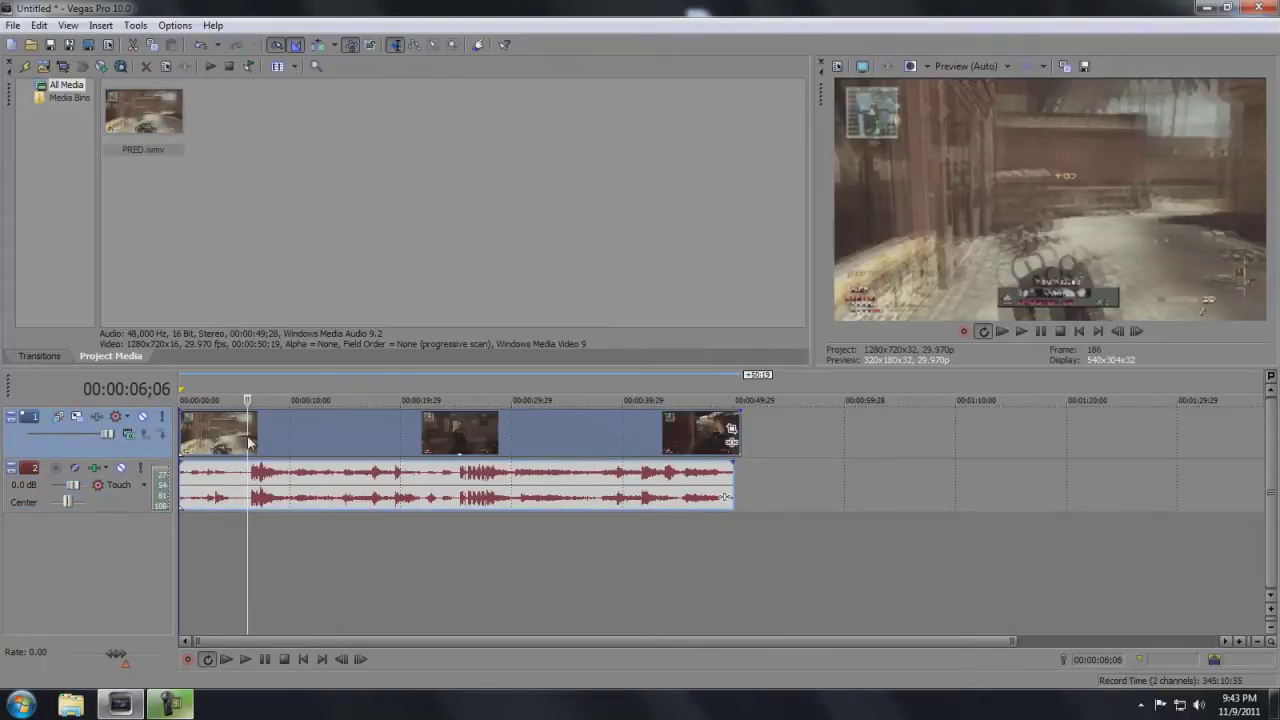
click(261, 438)
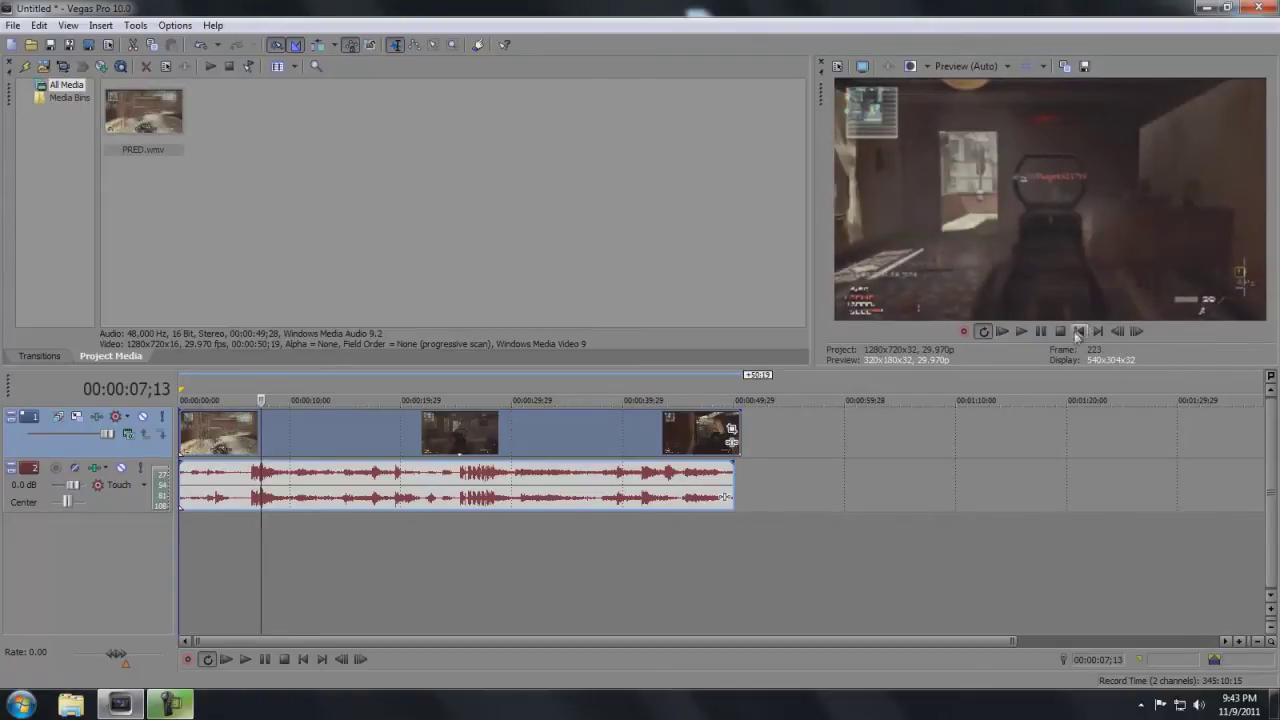
click(281, 438)
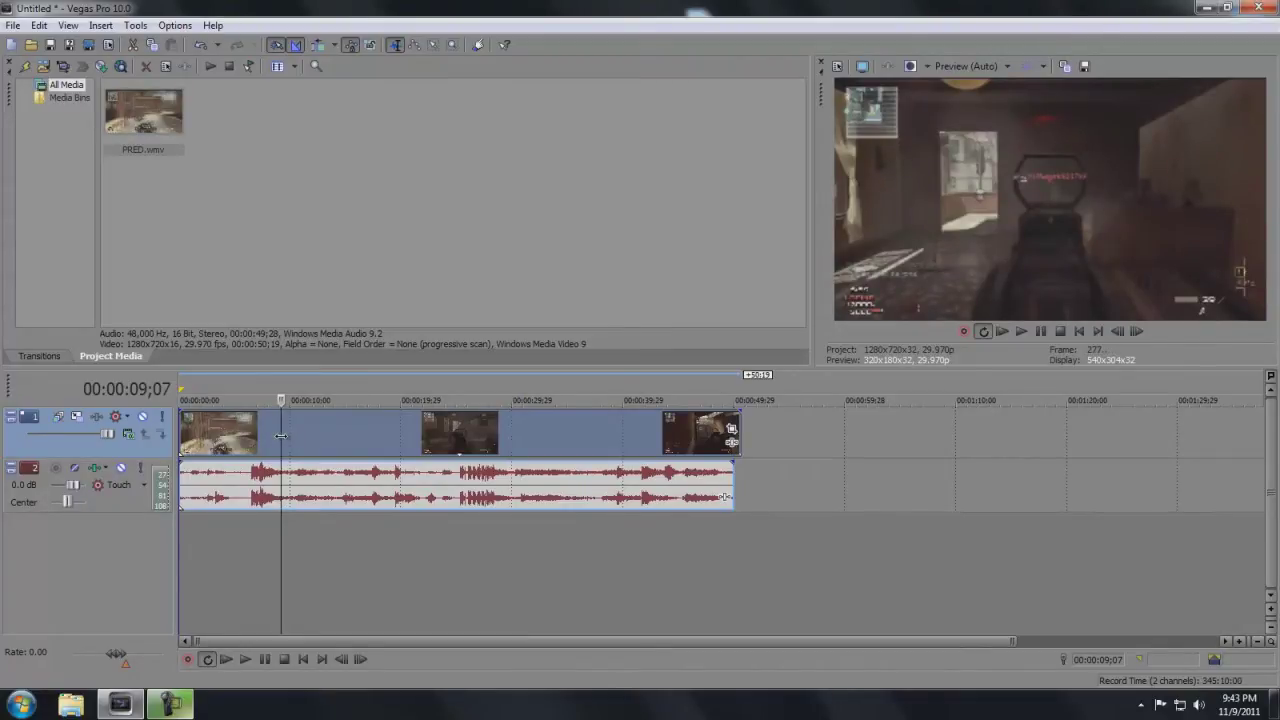
click(293, 436)
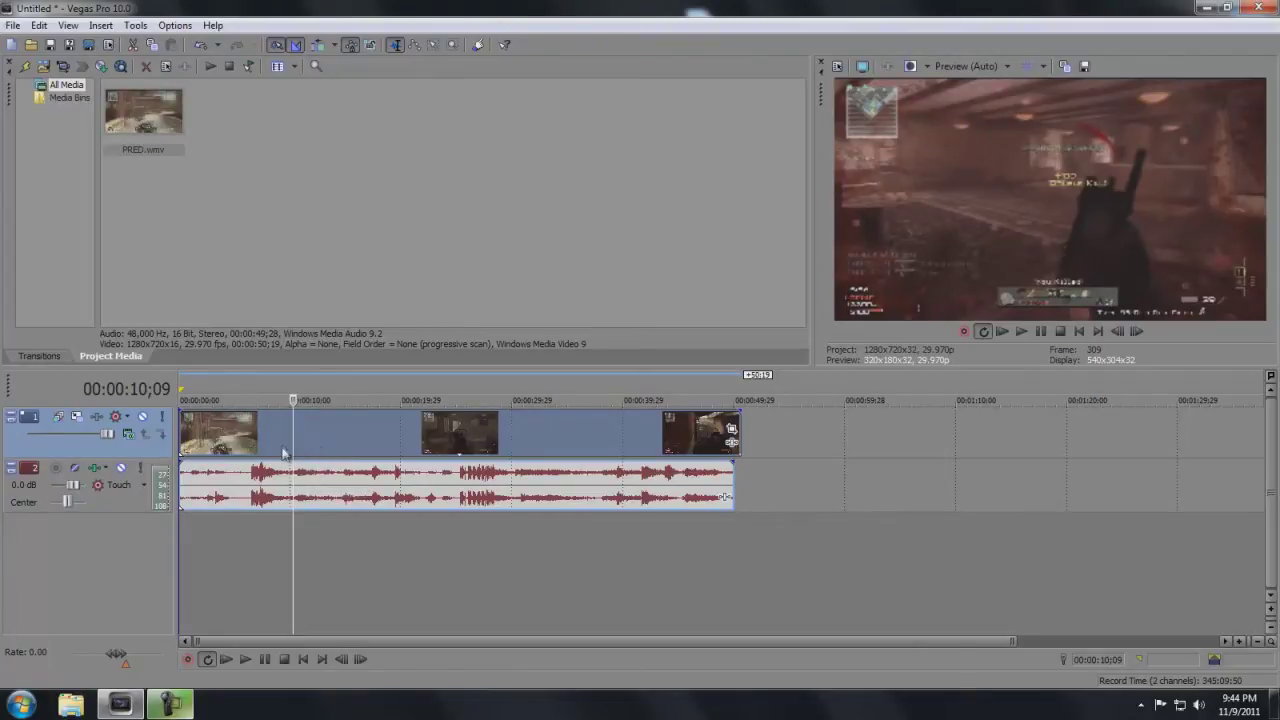
- Split the clip at 00:00:10;09 and cut away the part before it
key(s)
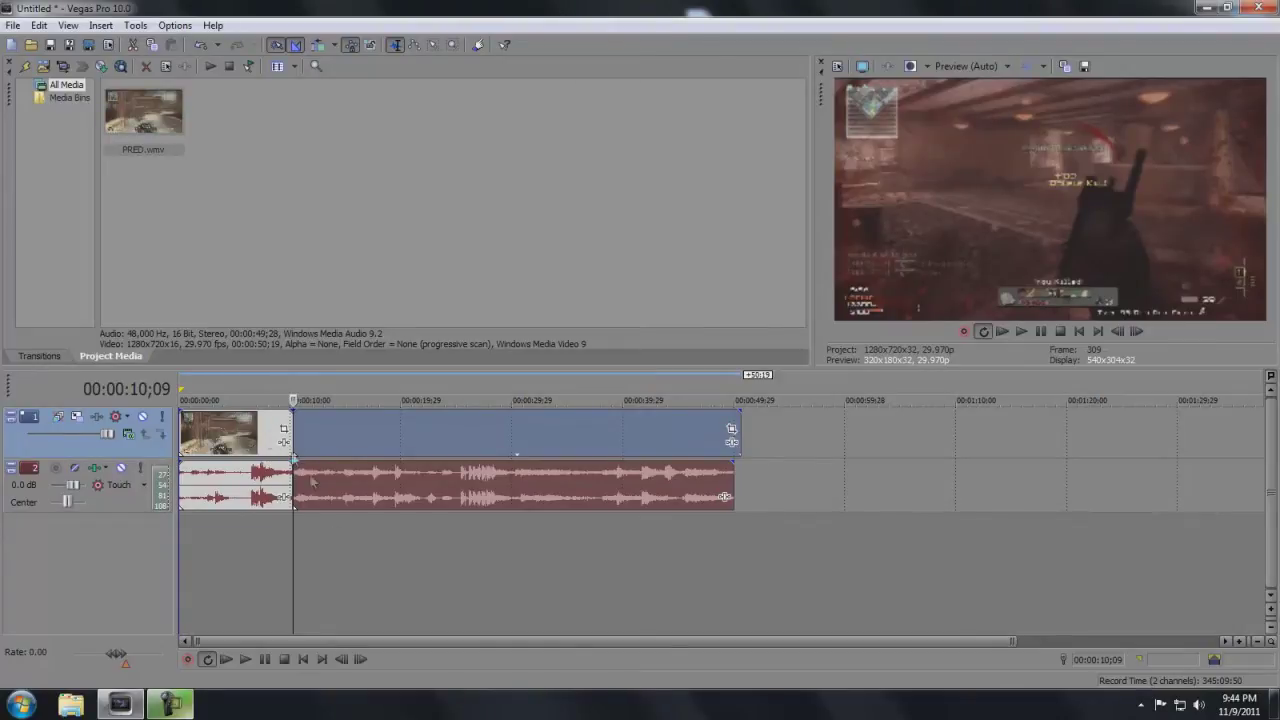
right_click(236, 440)
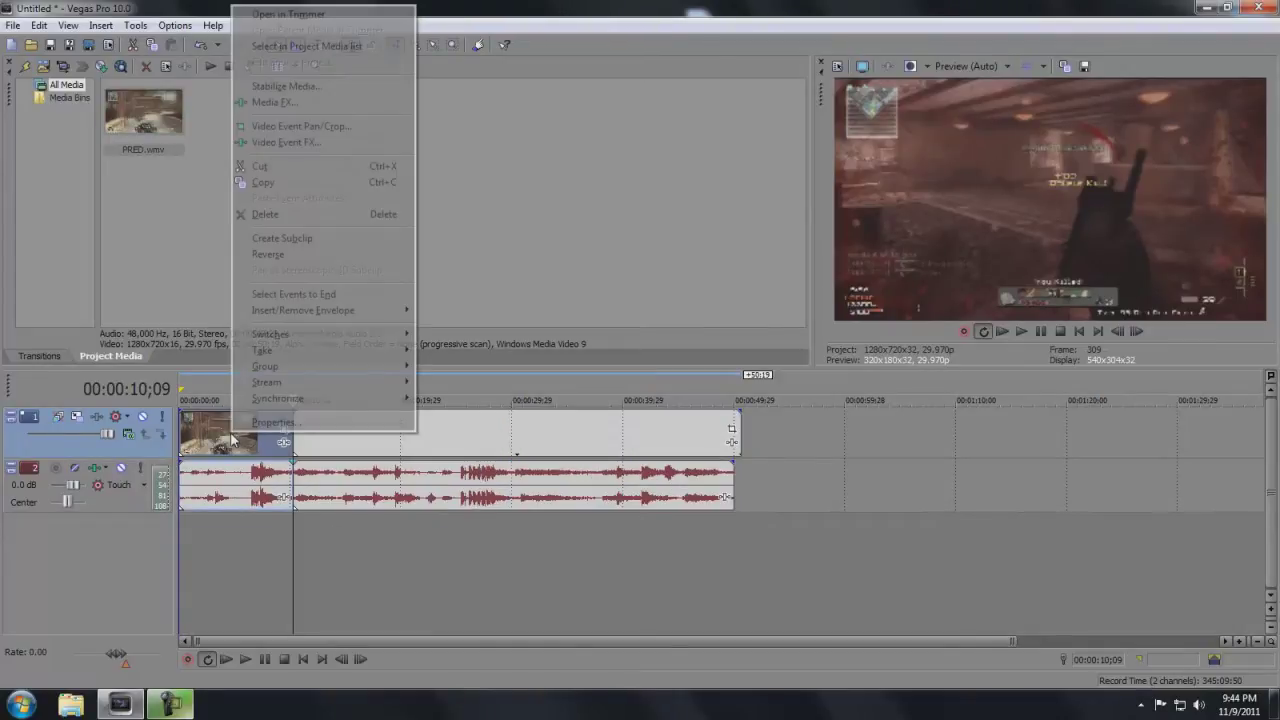
click(312, 167)
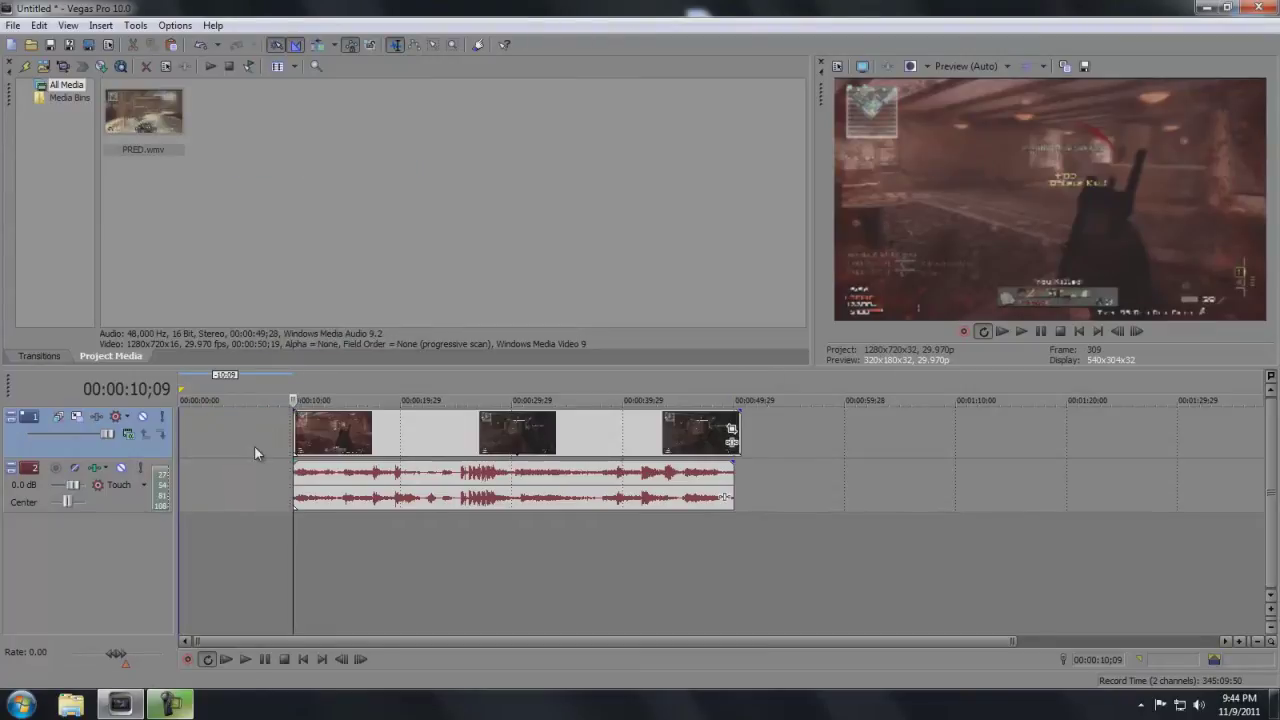
- Split again at 00:00:22;15 and cut away the later part
click(383, 432)
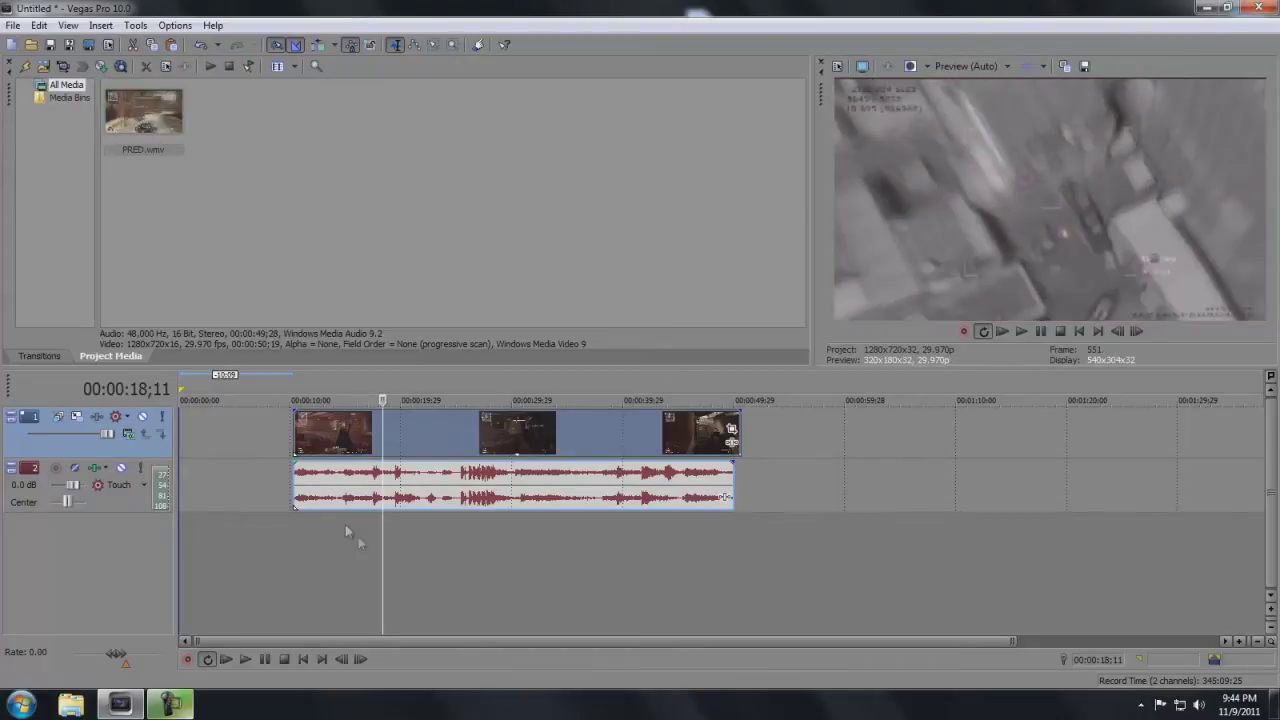
click(428, 443)
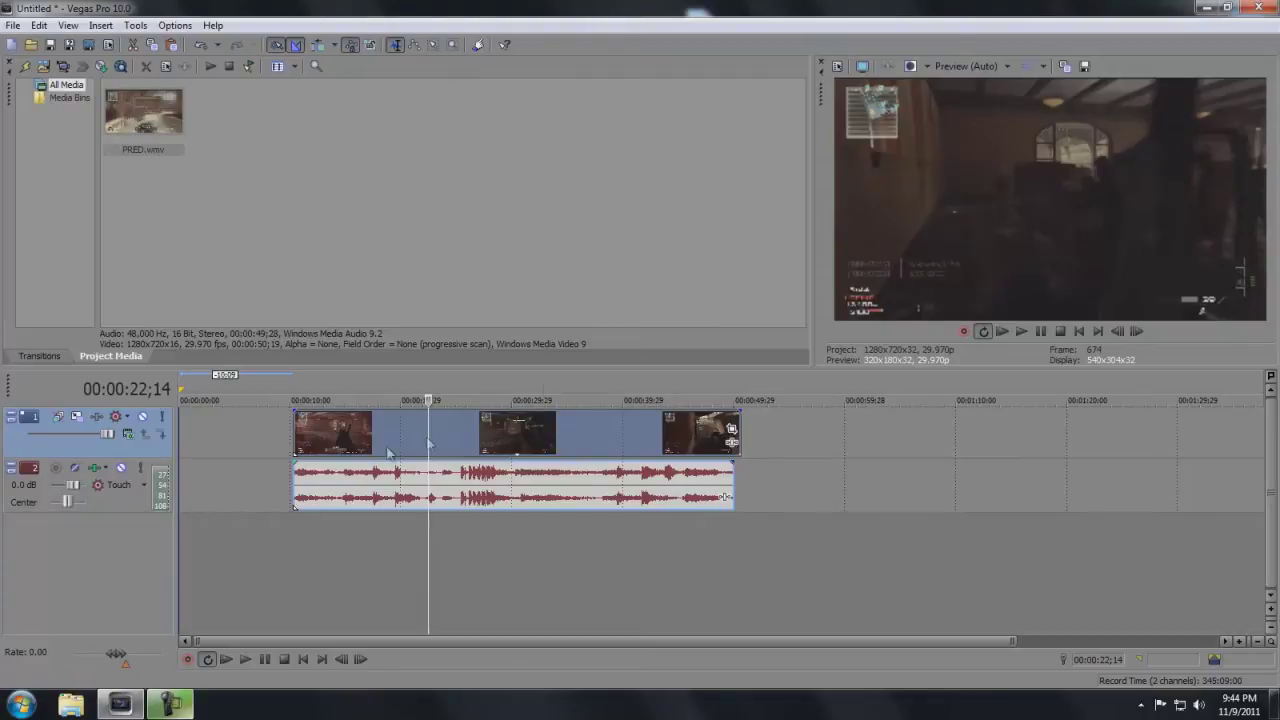
click(433, 452)
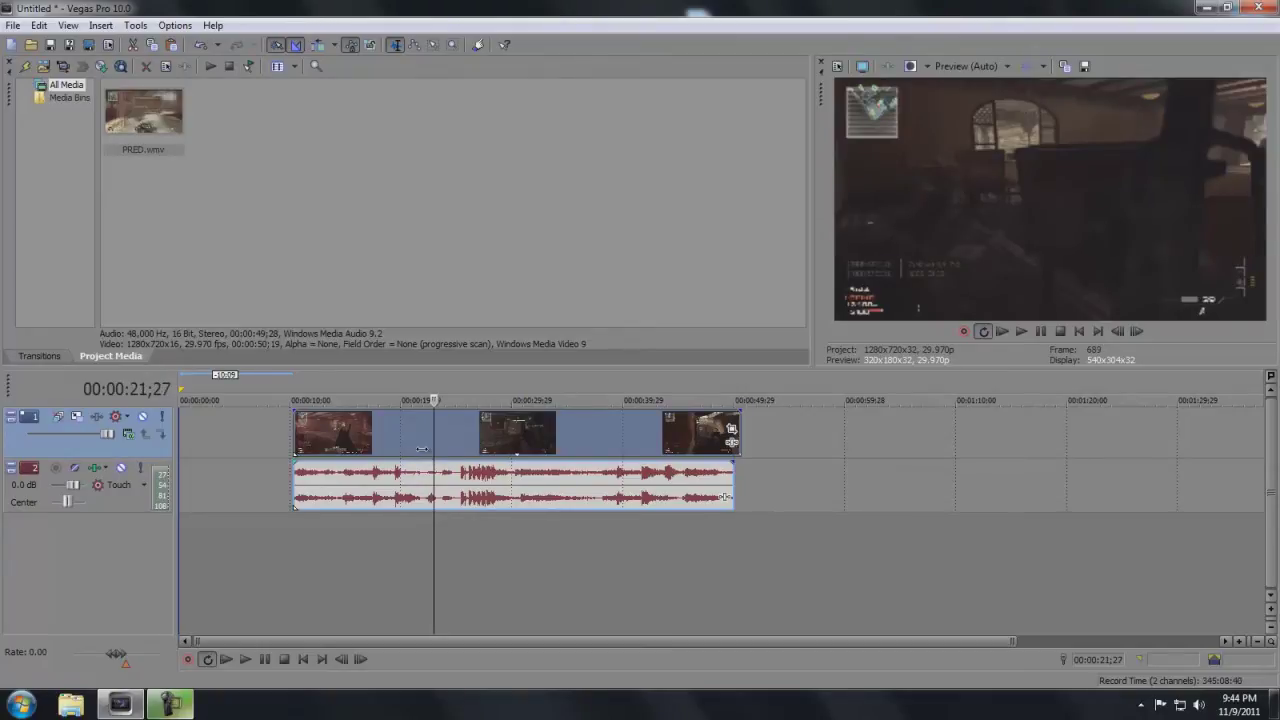
click(422, 449)
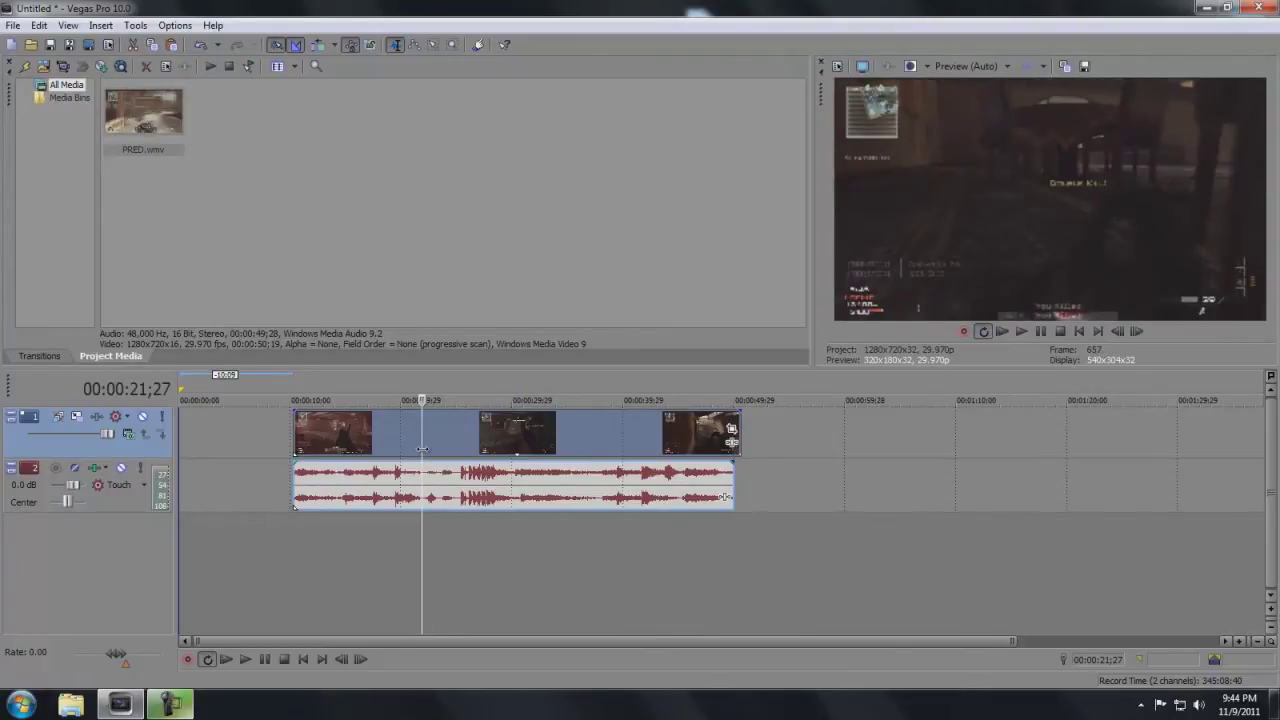
scroll(422, 449, down, 2)
key(Right)
key(Right)
key(Right)
key(Right)
key(Right)
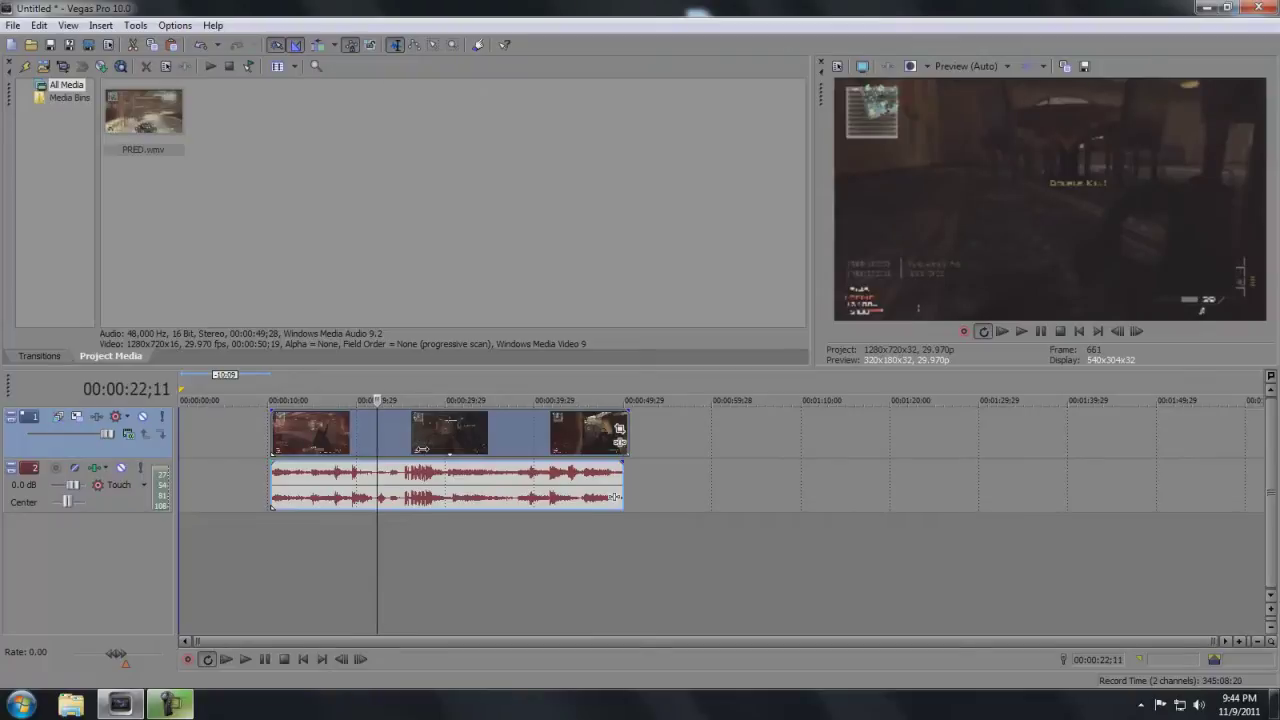
key(s)
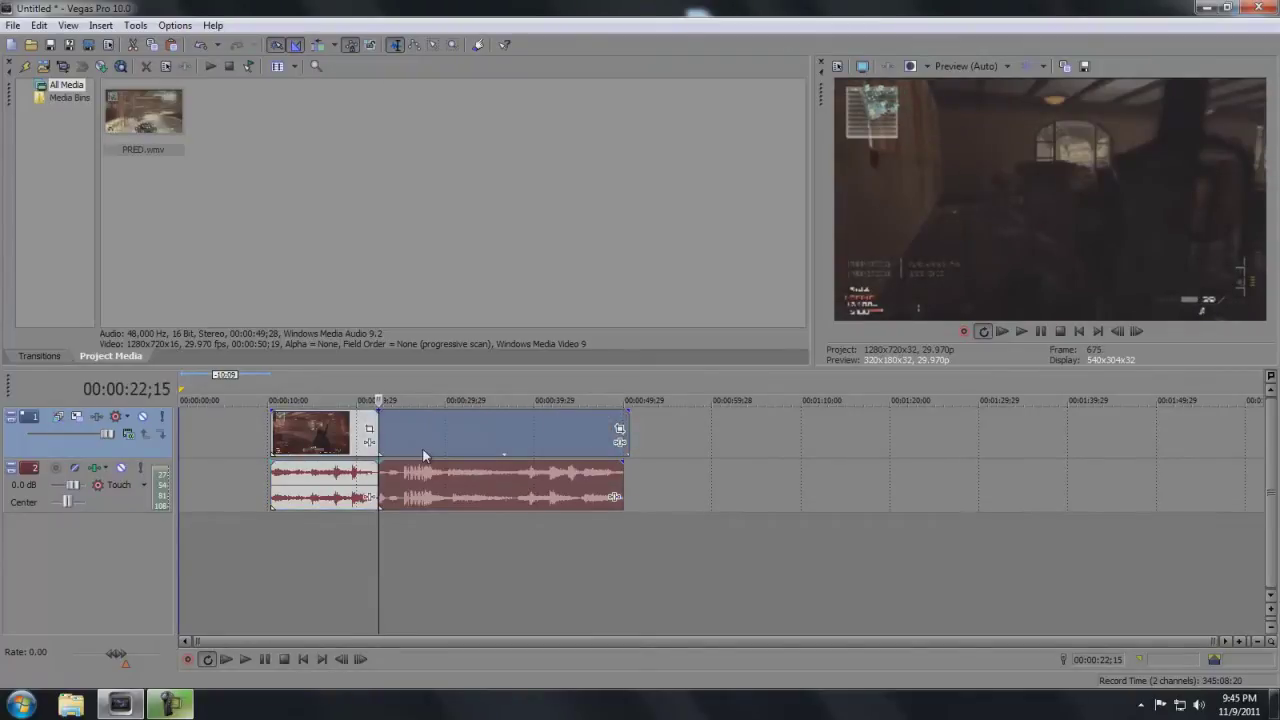
right_click(476, 436)
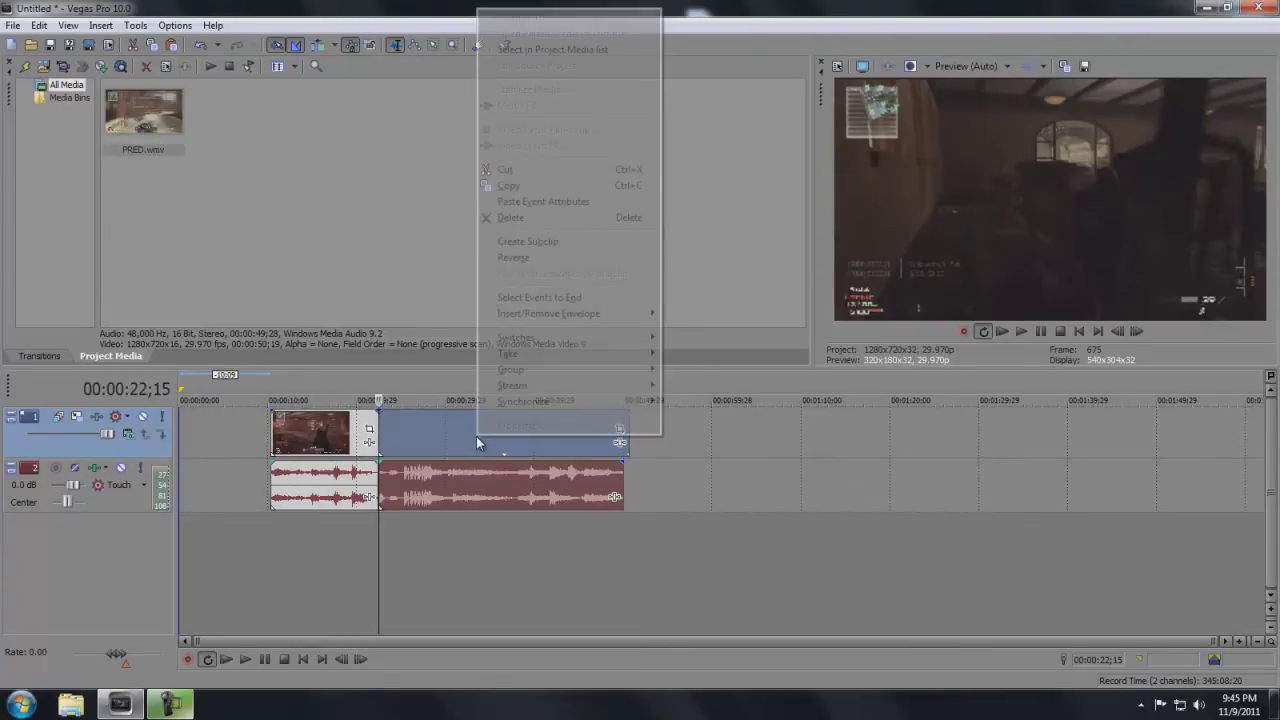
click(523, 170)
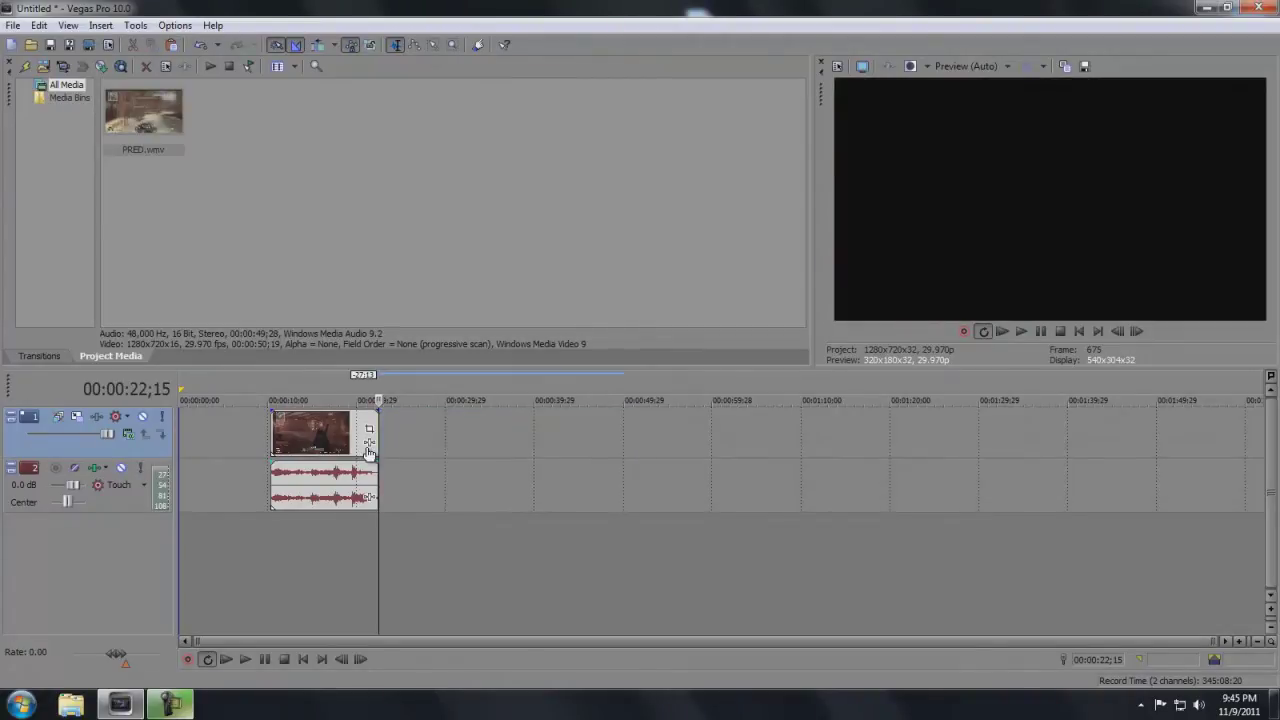
- Move the trimmed clip to the timeline start and scrub to about 00:00:03;08
drag(330, 444, 200, 448)
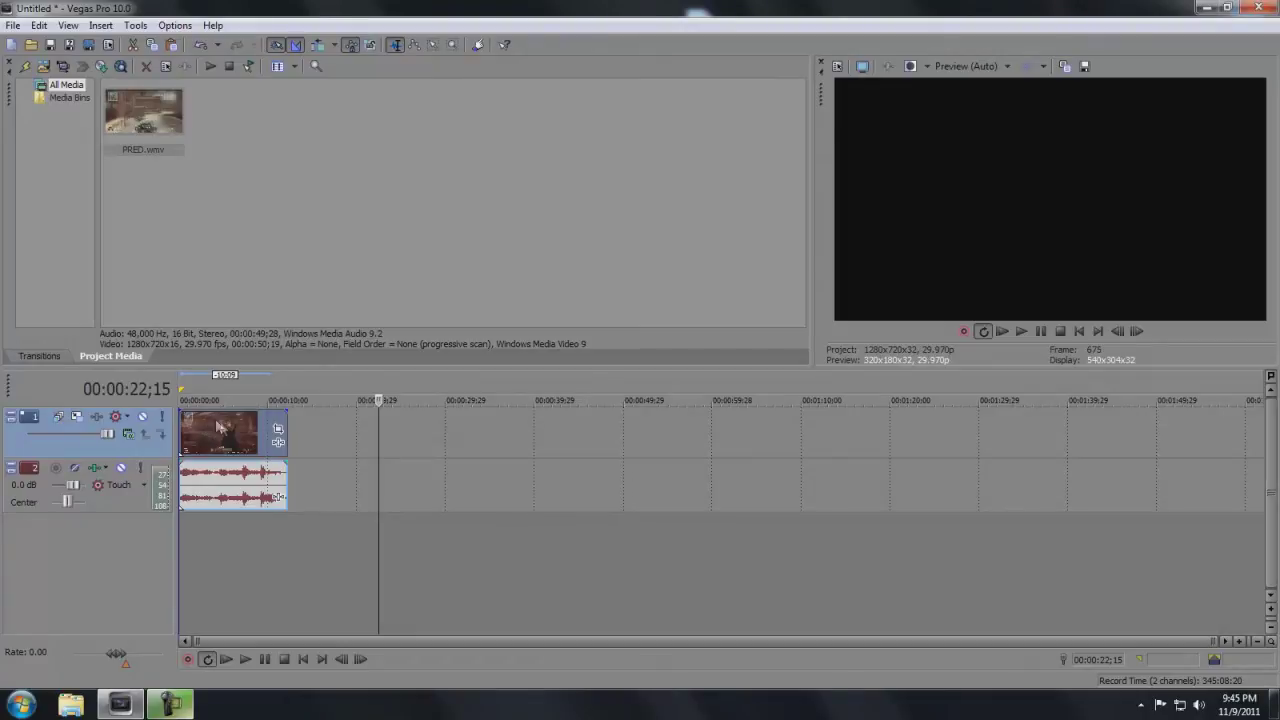
click(215, 441)
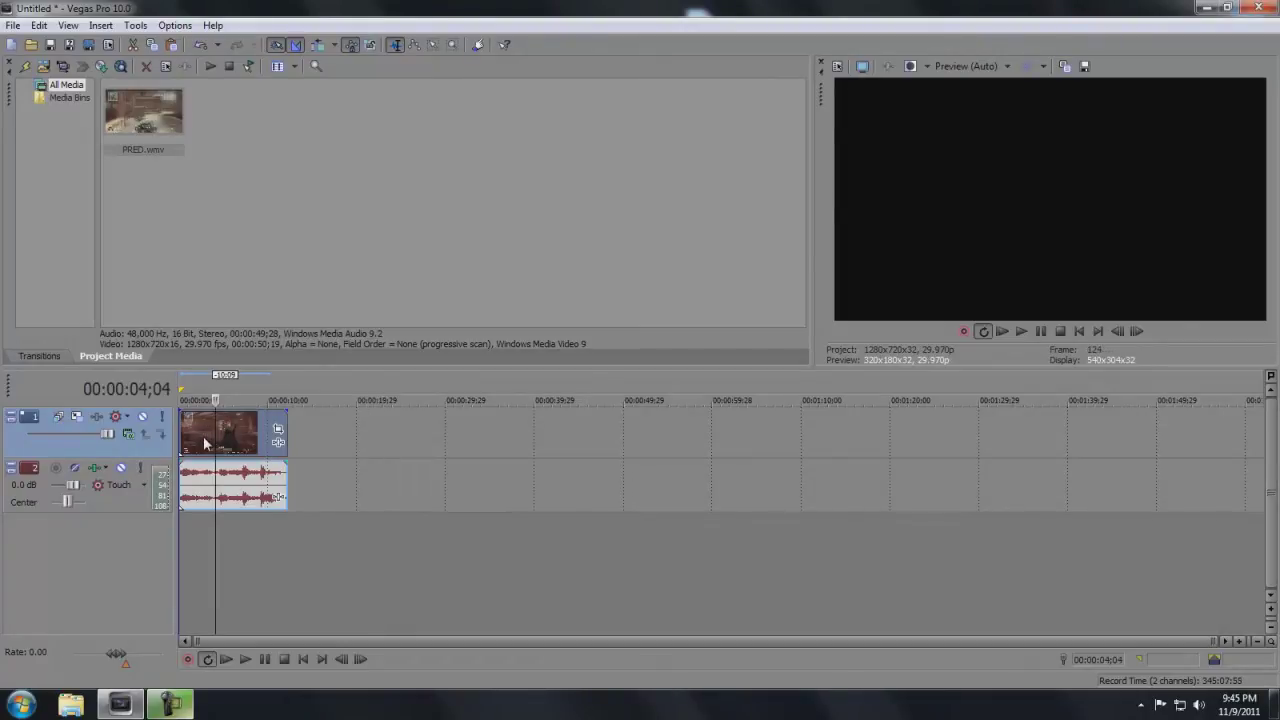
click(204, 443)
scroll(204, 443, up, 1)
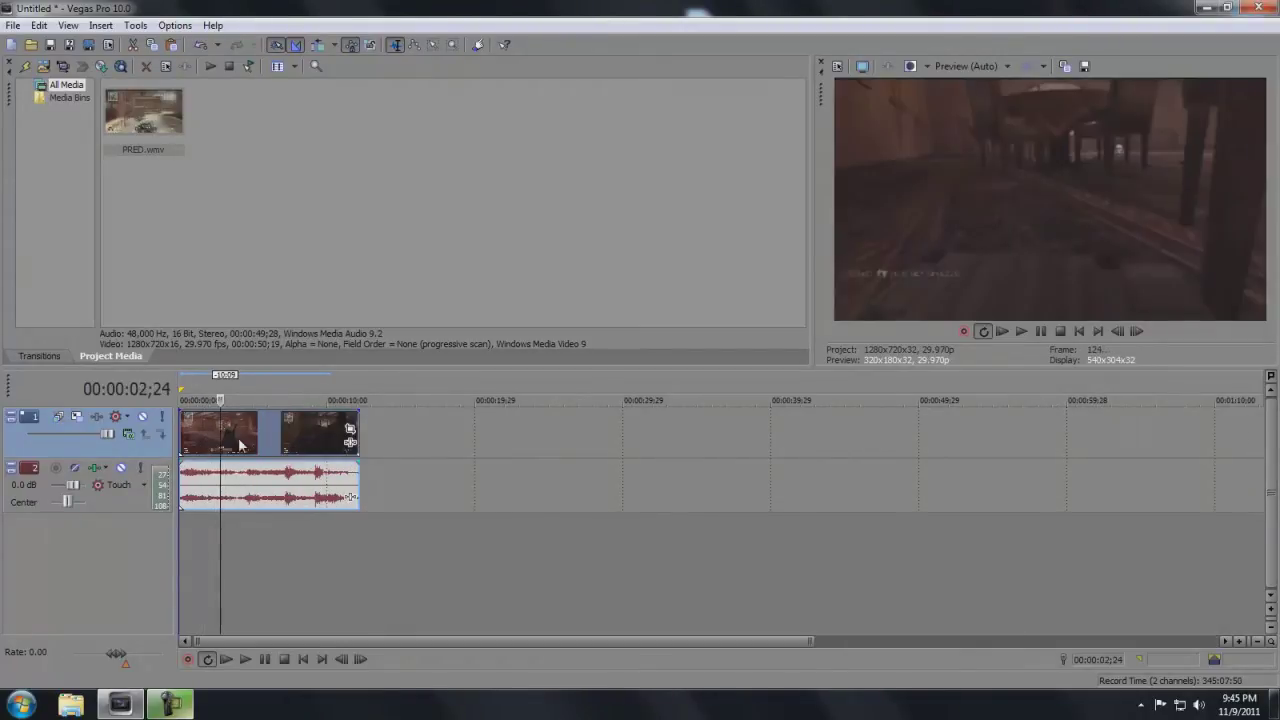
scroll(408, 451, up, 4)
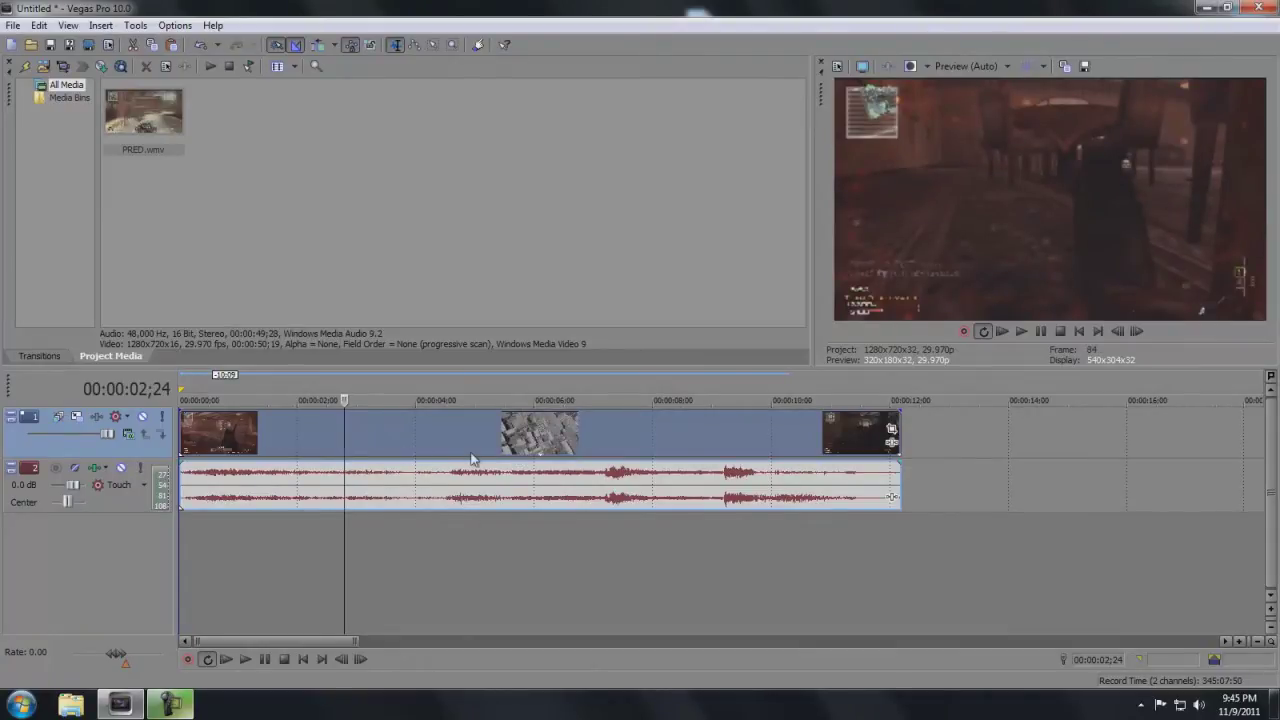
scroll(472, 455, up, 2)
scroll(471, 452, down, 2)
click(369, 427)
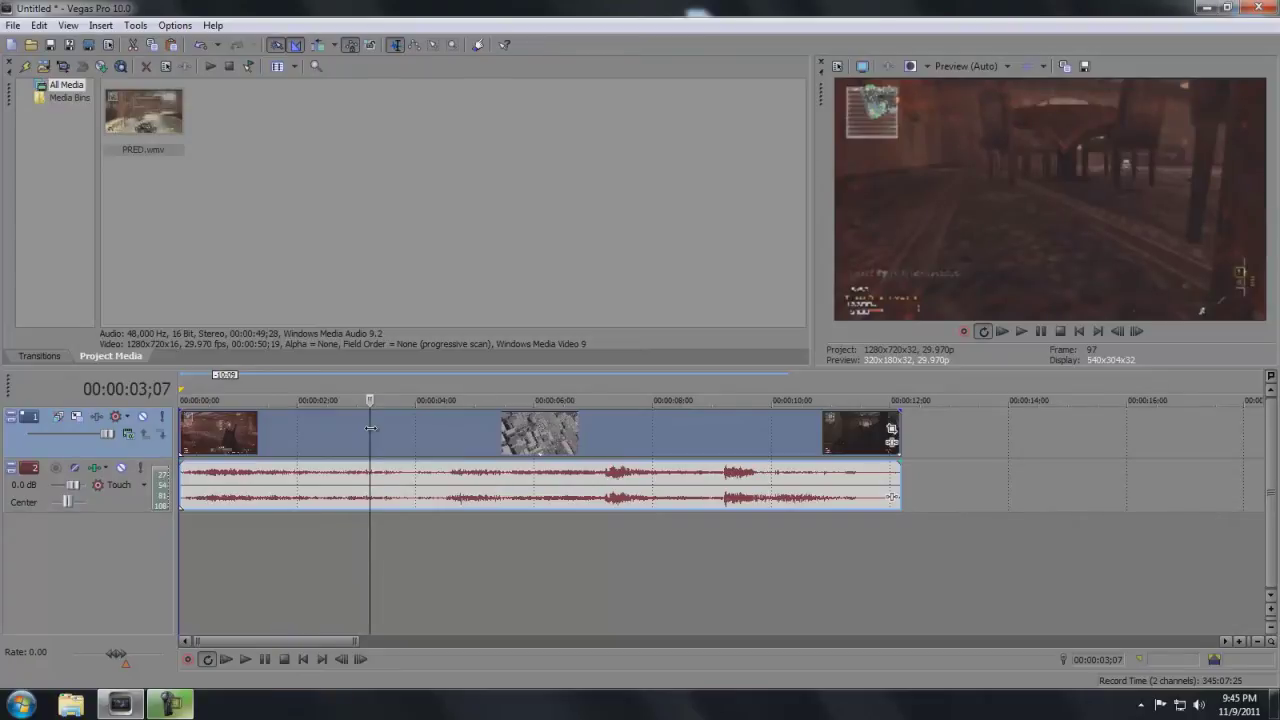
click(371, 428)
- Step frame by frame to 00:00:04;21, where the laptop screen appears, and split there
key(Right)
key(Right)
key(Right)
key(Right)
key(Right)
key(Right)
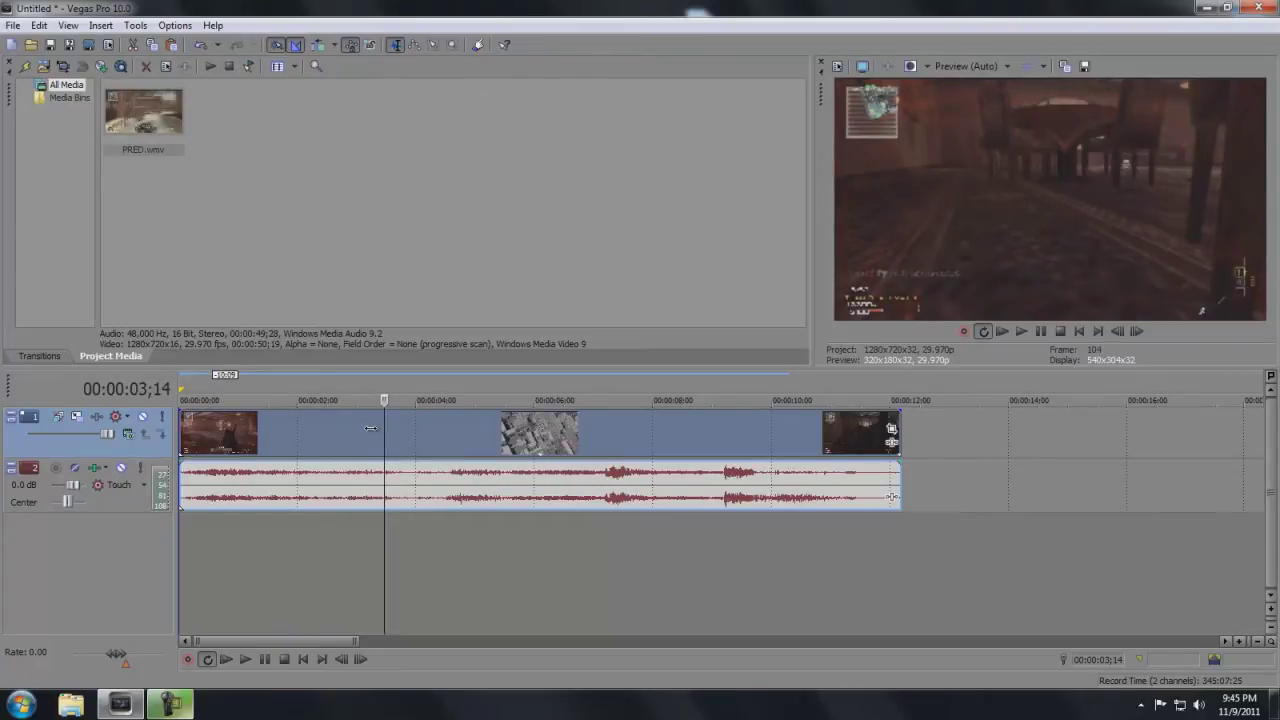
key(Right)
key(Right)
key(Right)
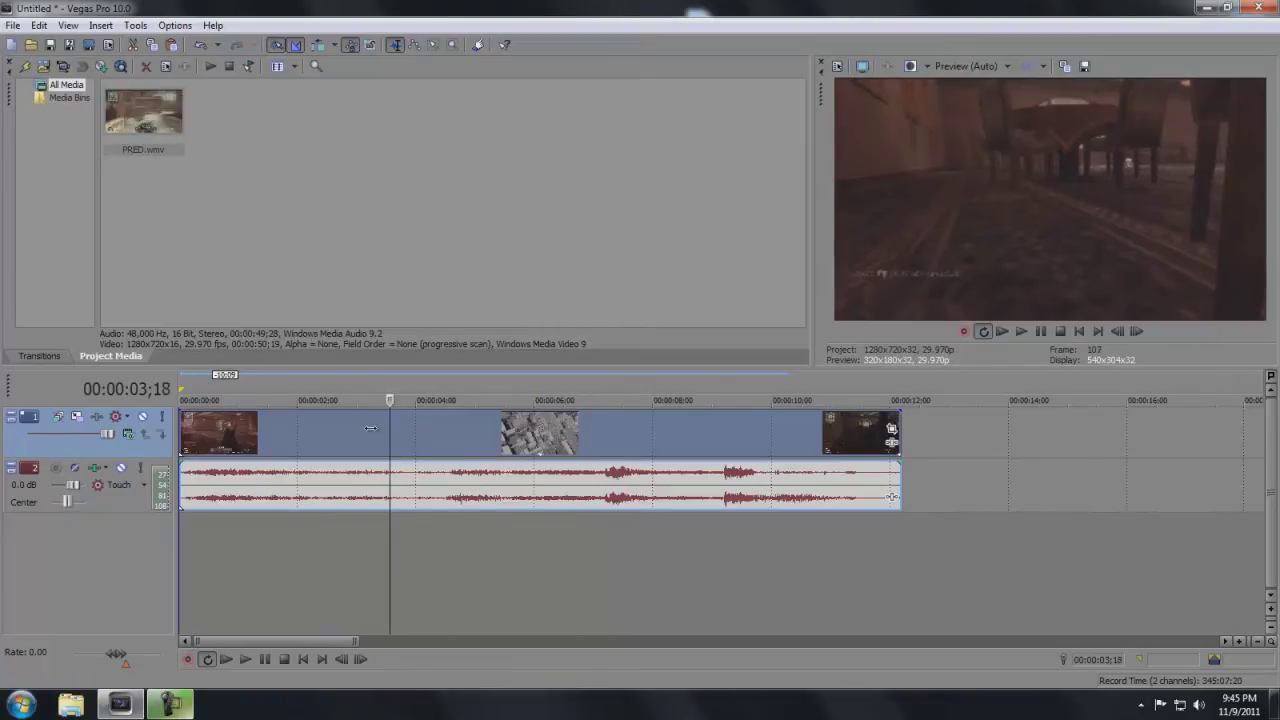
key(Right)
key(Right)
key(Right)
key(Right)
key(Right)
key(Right)
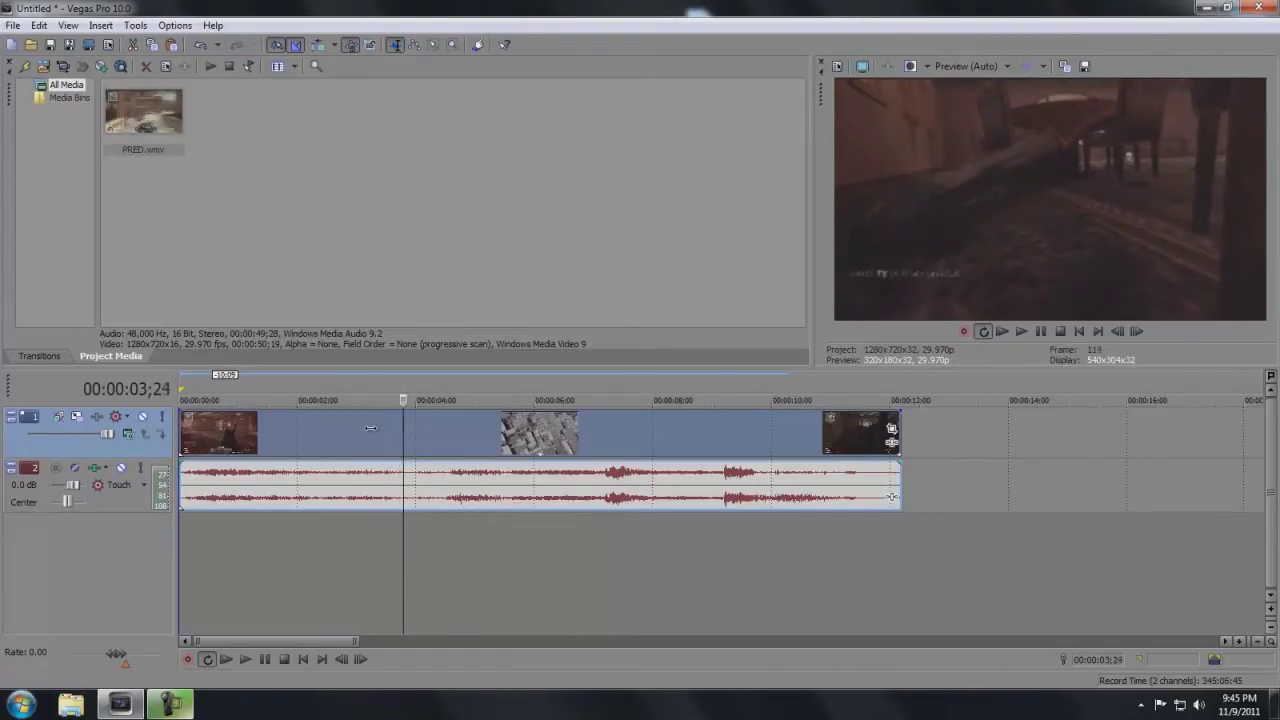
key(Right)
key(Right)
key(Right)
key(Right)
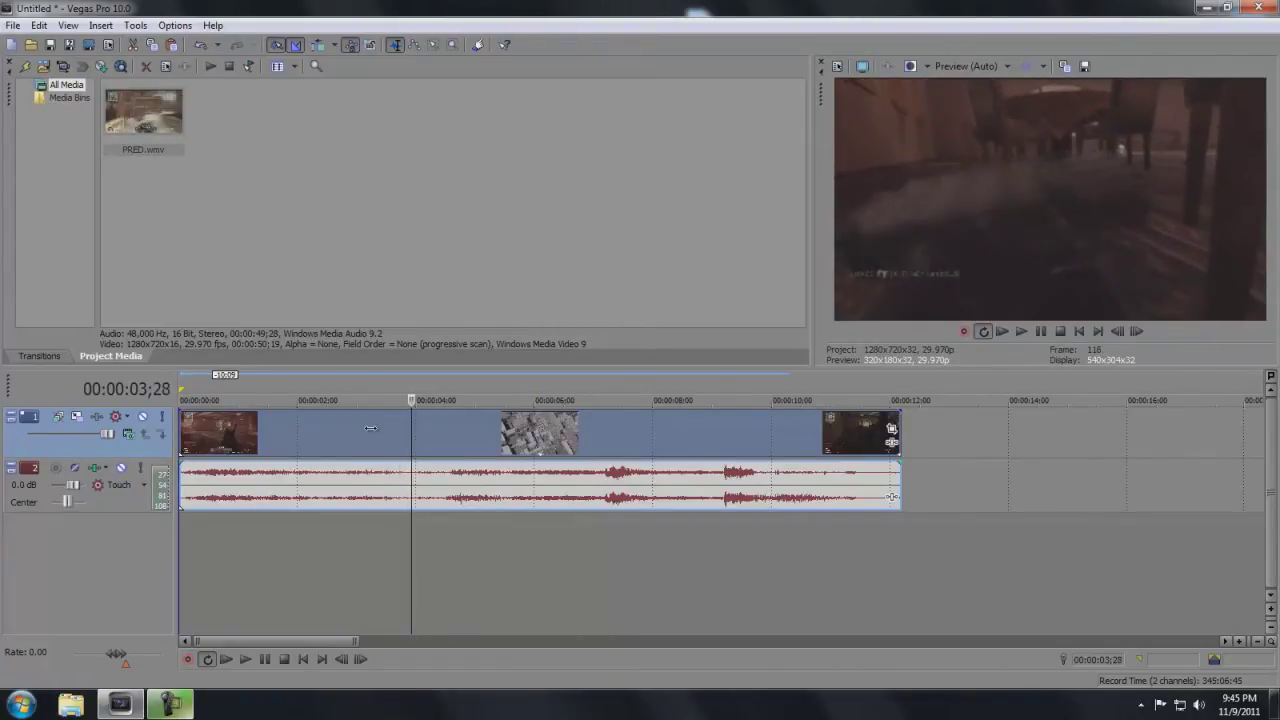
key(Right)
key(Right)
key(Right)
key(Right)
key(Right)
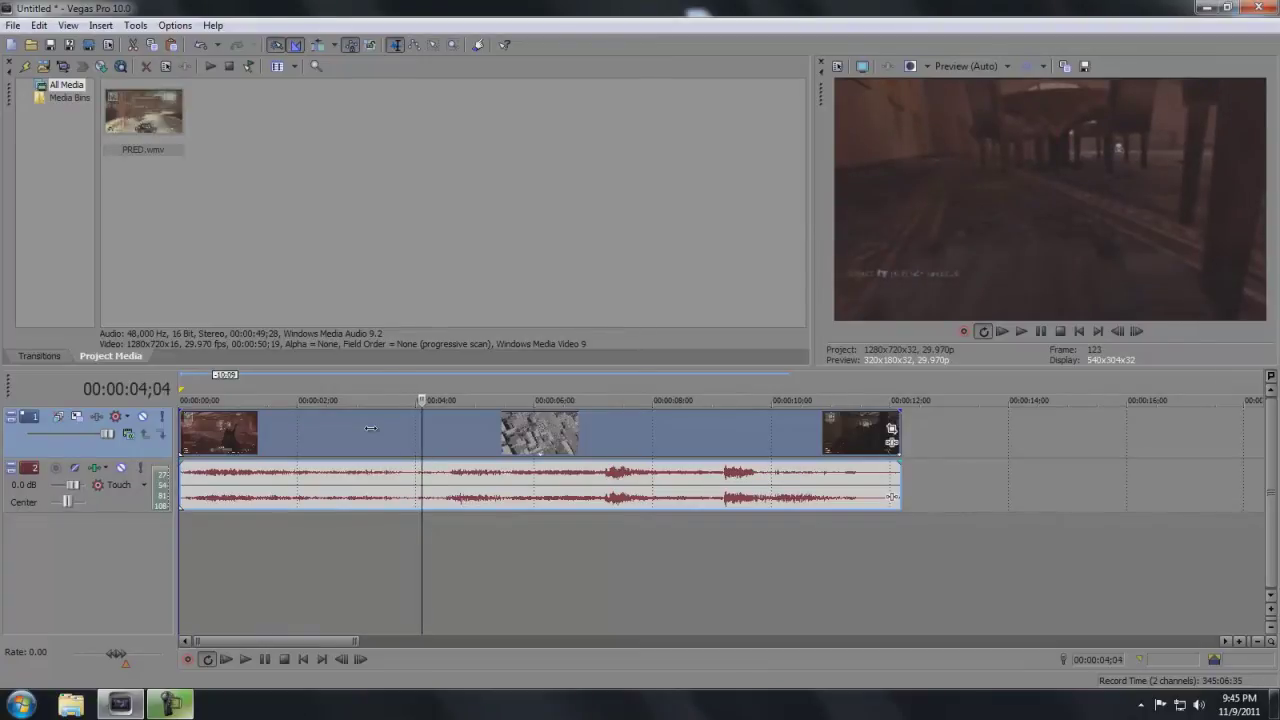
key(Right)
key(Right)
key(Right)
key(Right)
key(Right)
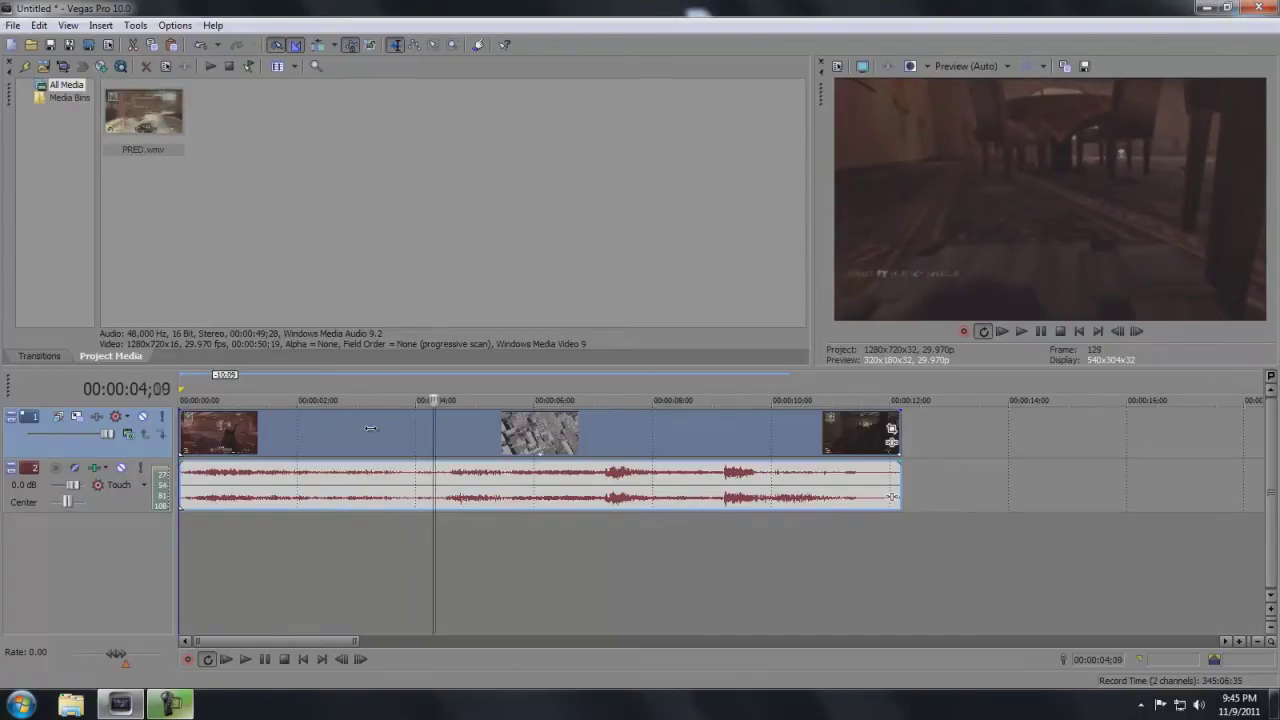
key(Right)
key(Right)
key(Right)
key(Right)
key(Right)
key(Right)
key(Right)
key(Right)
key(Right)
key(Right)
key(Right)
key(Right)
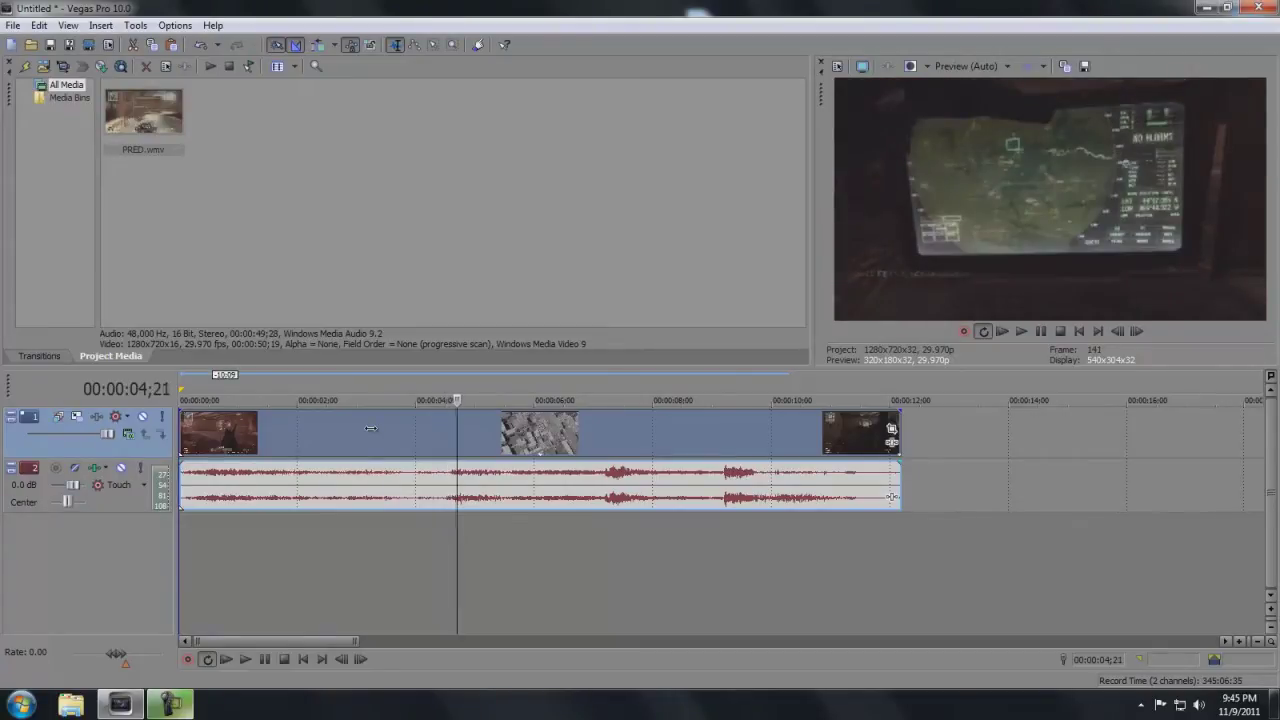
key(Left)
key(Right)
key(Left)
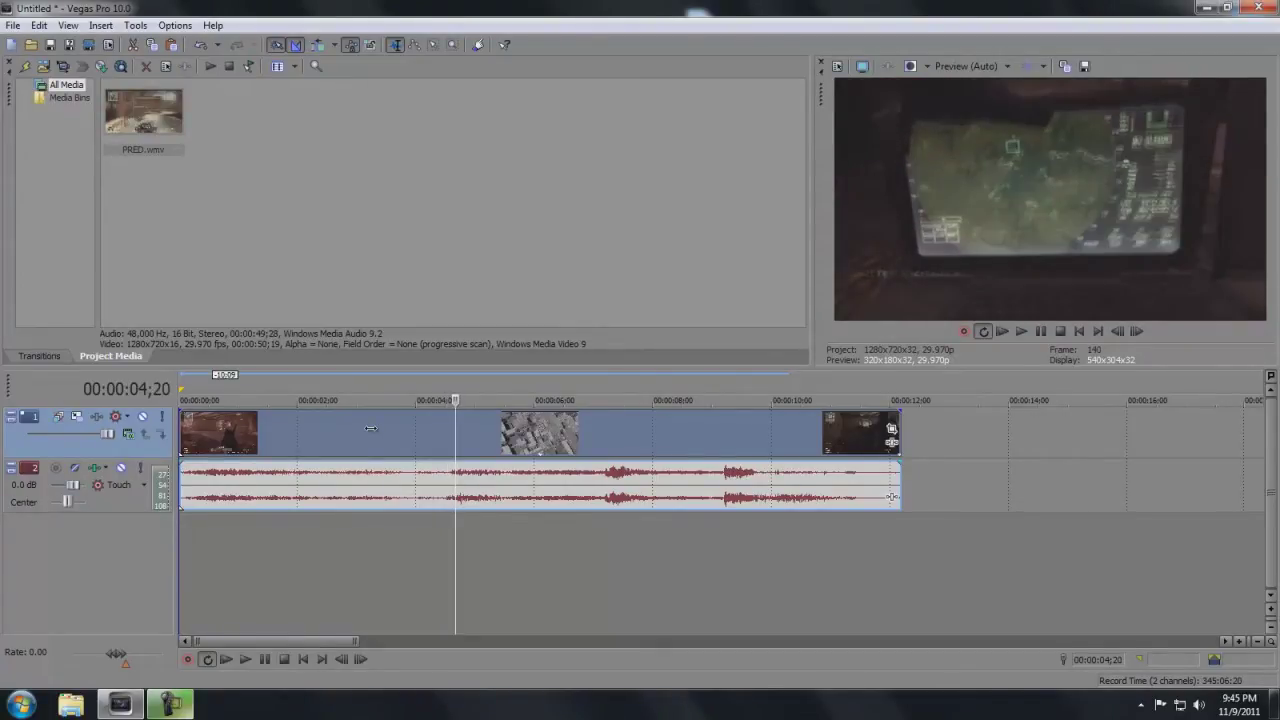
key(Right)
key(Left)
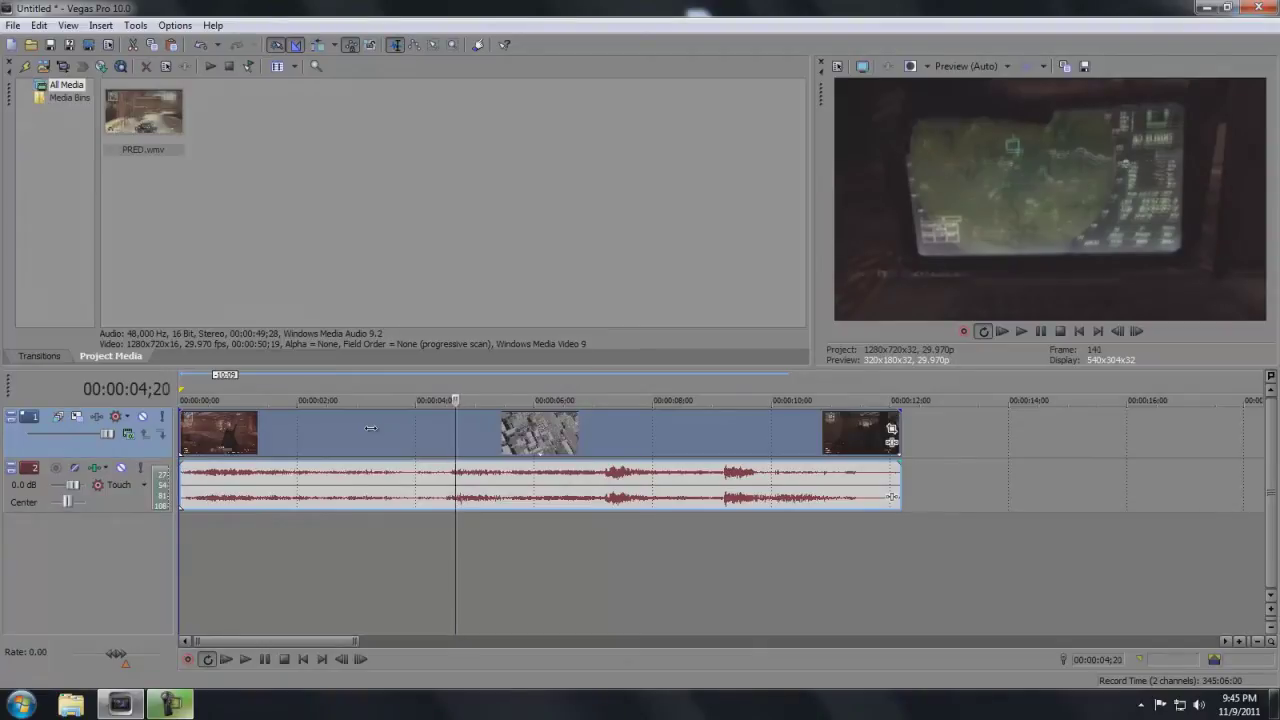
key(Right)
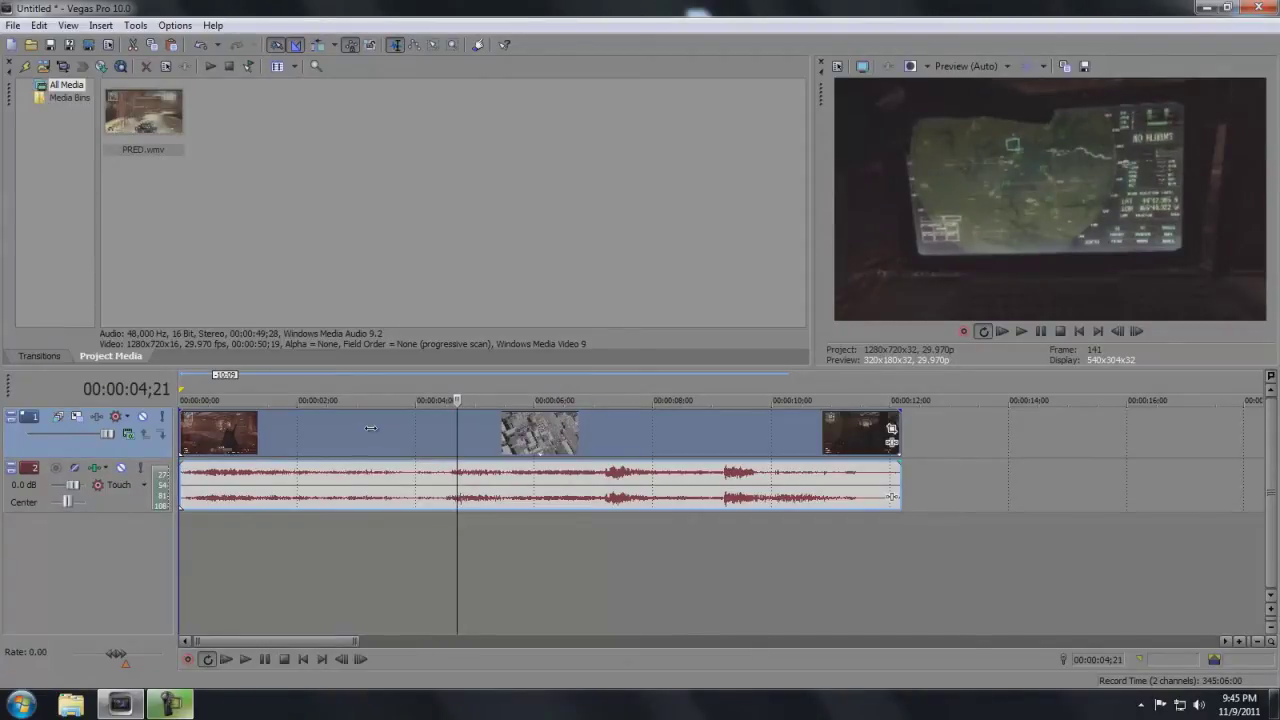
key(s)
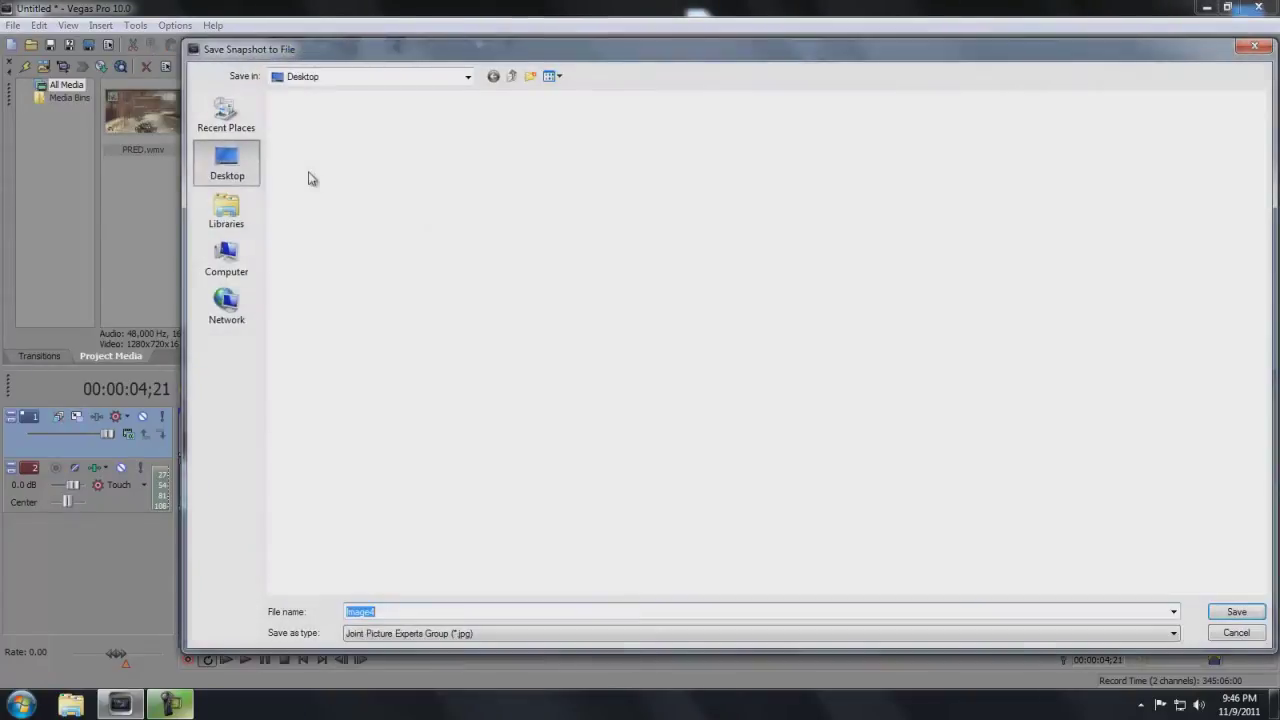
- Save the frame as Image4.jpg on the Desktop and add it to Project Media
click(1232, 615)
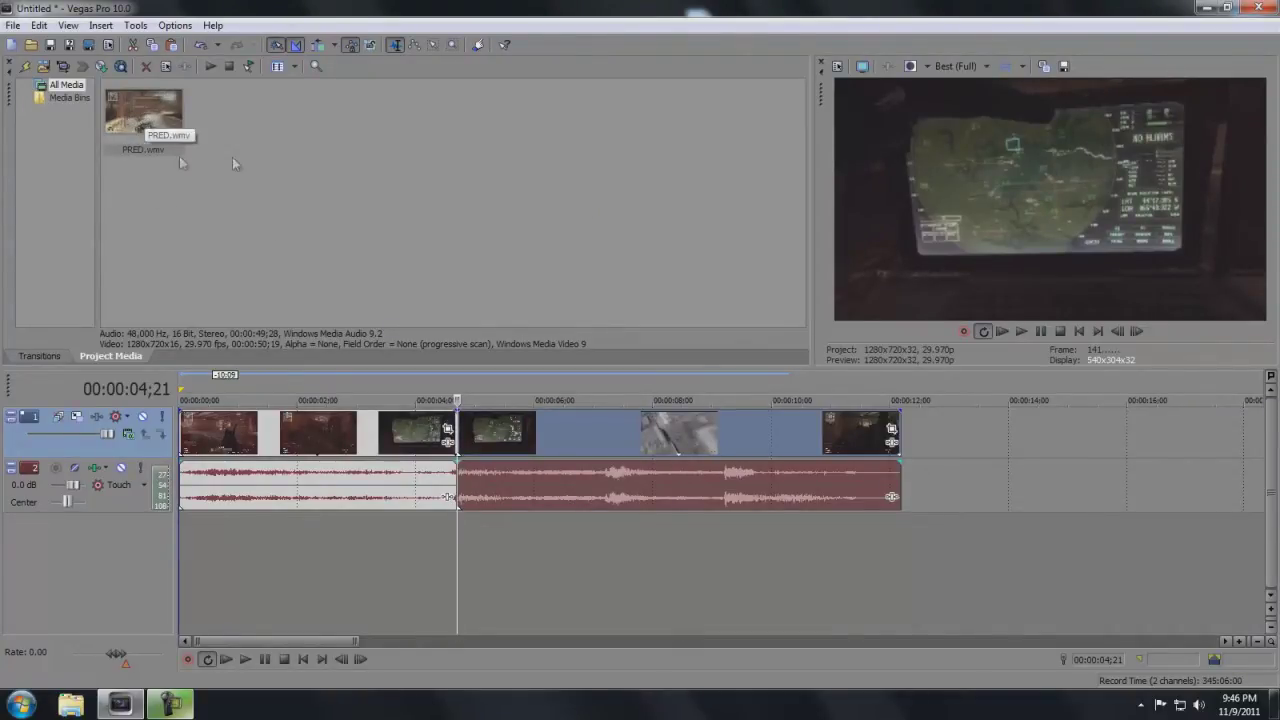
drag(192, 105, 147, 97)
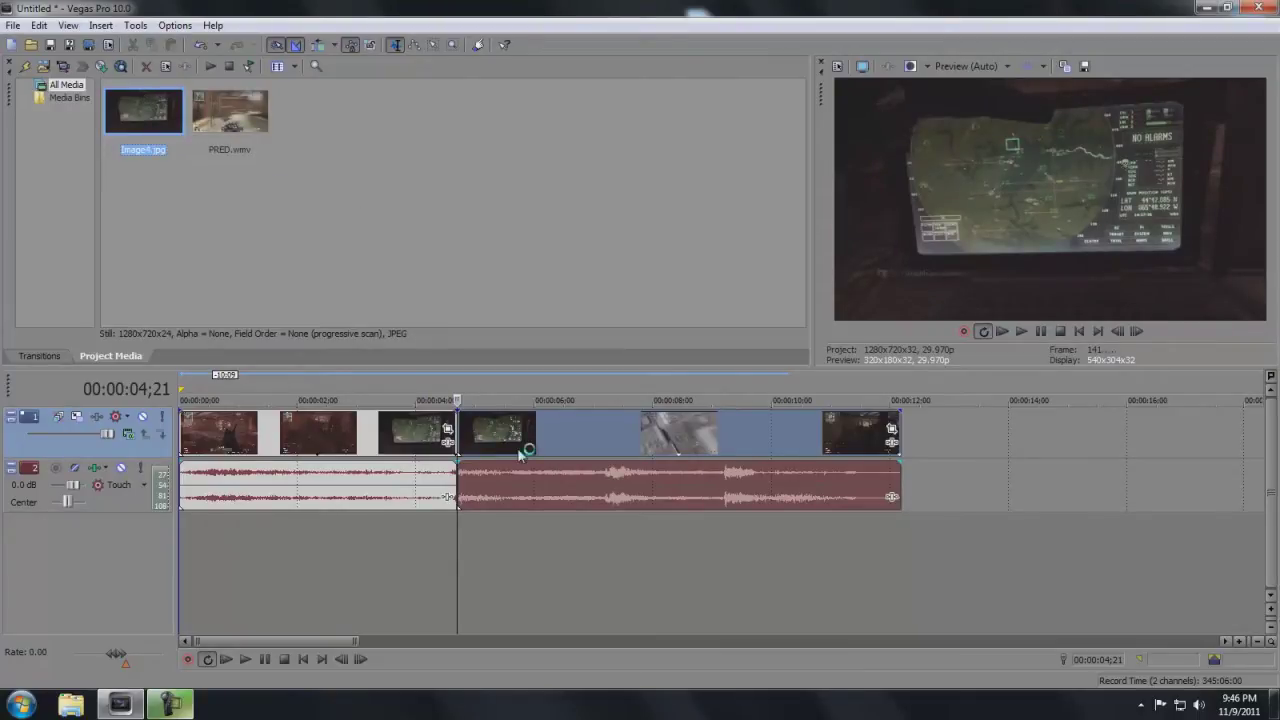
- Find 00:00:09;23, where the laptop returns, split there and select the missile-feed section
click(655, 440)
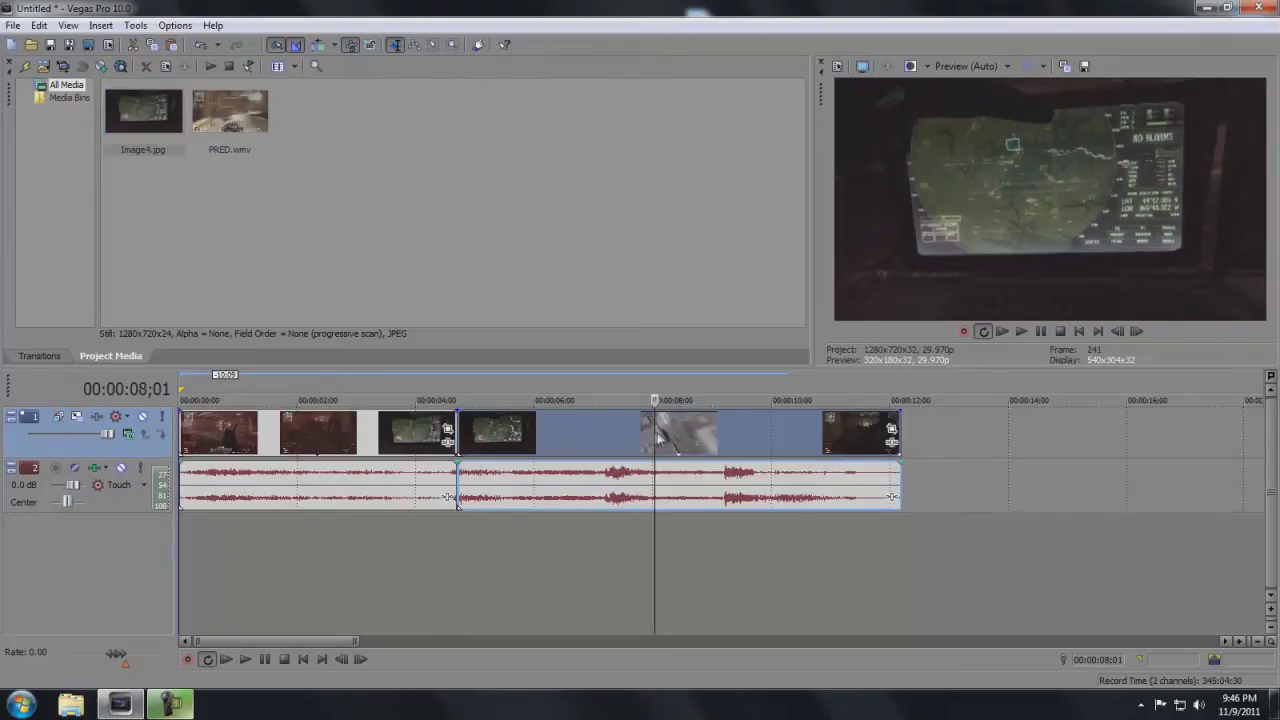
click(727, 441)
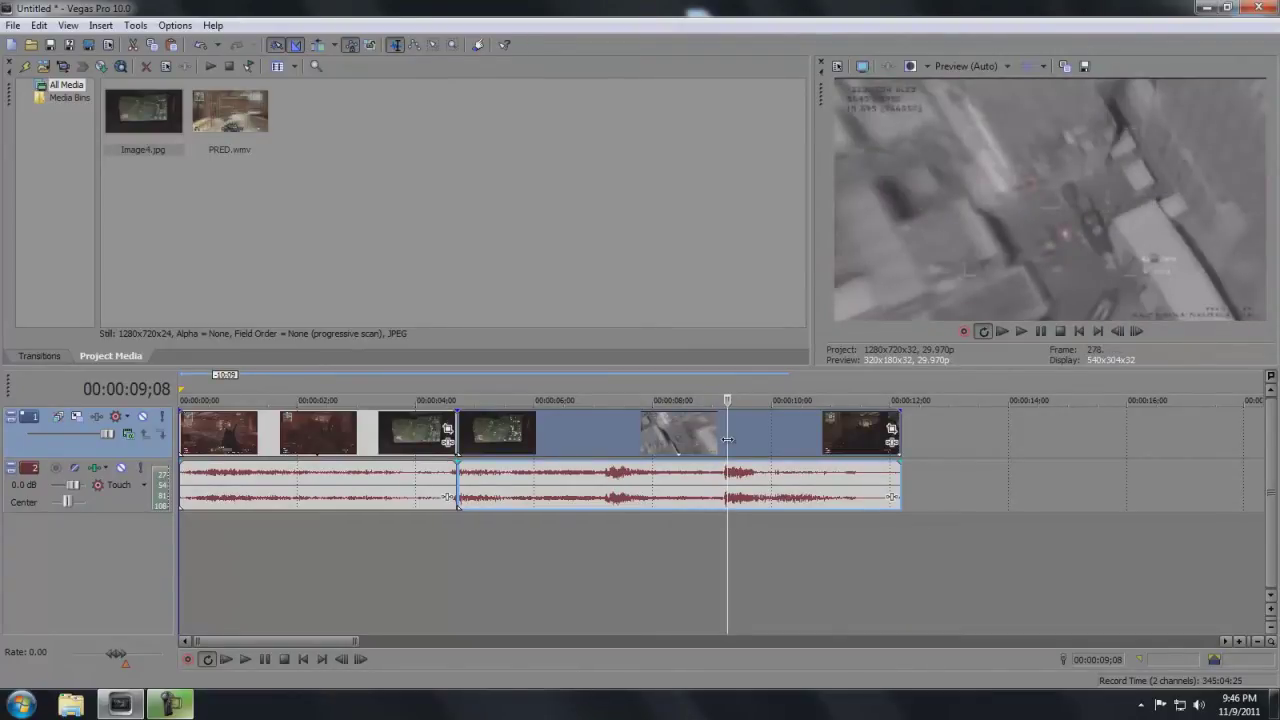
key(Right)
key(Right)
key(Right)
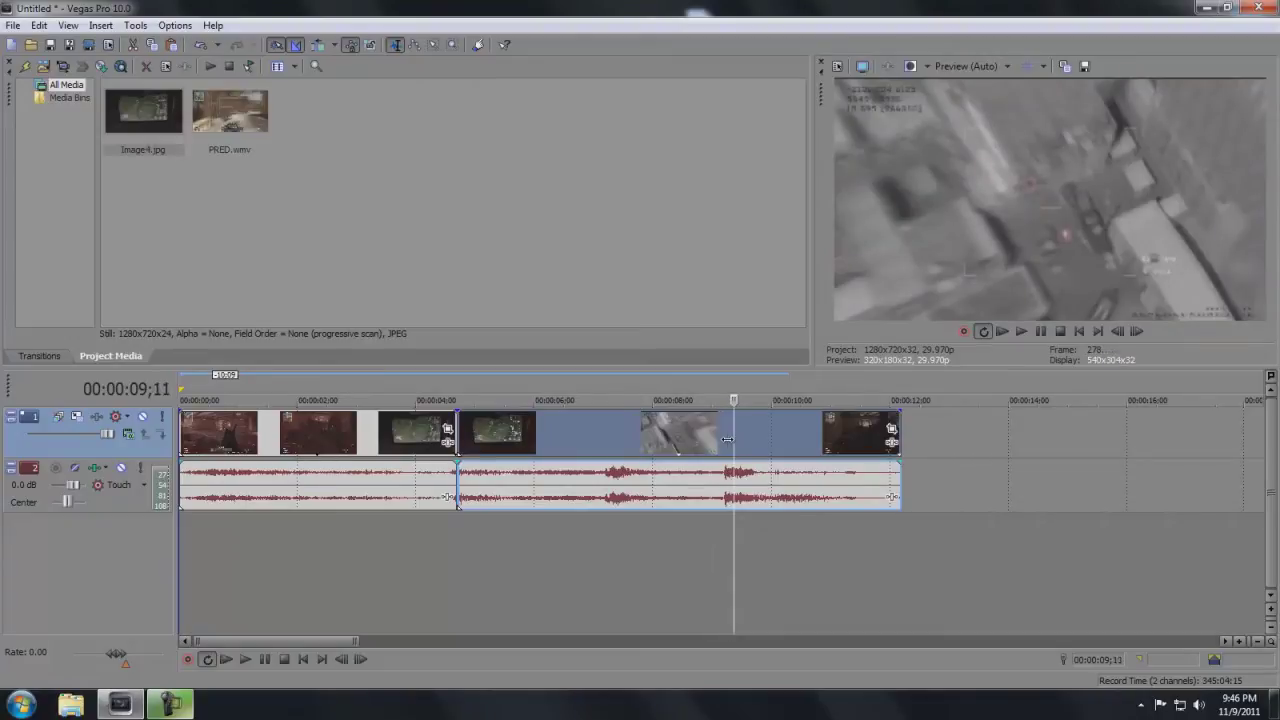
key(Right)
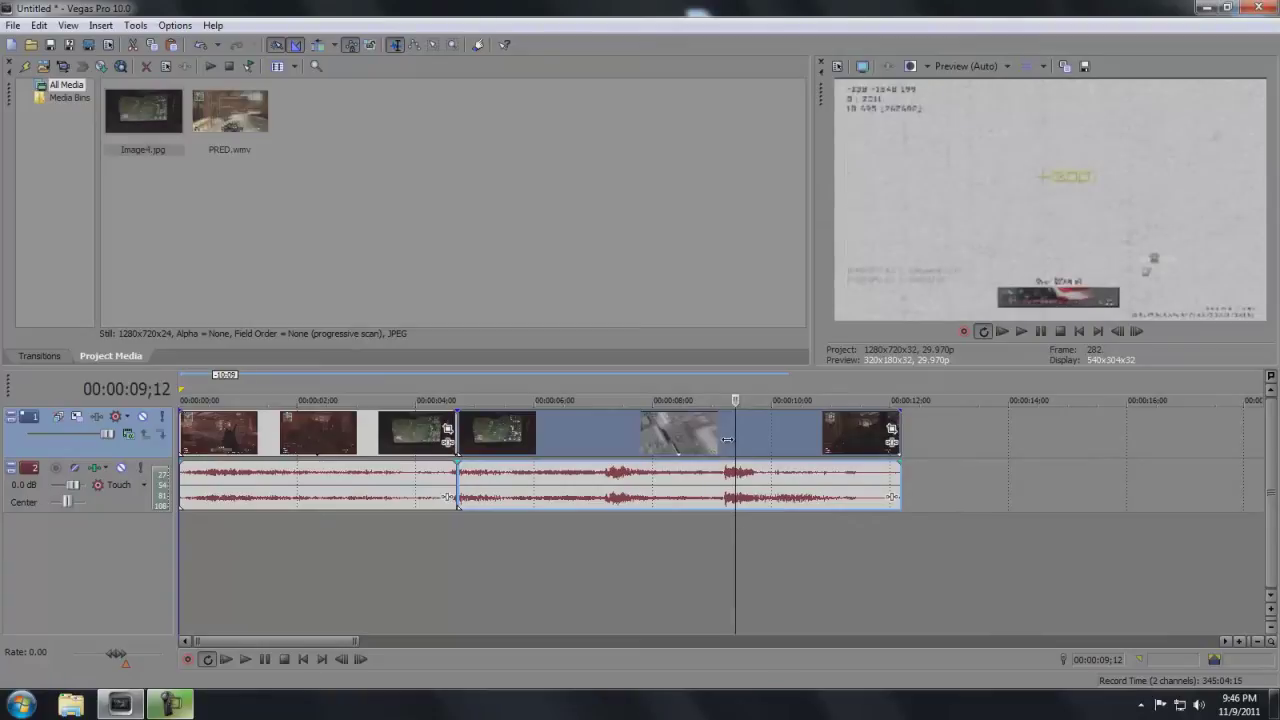
key(Left)
key(Left)
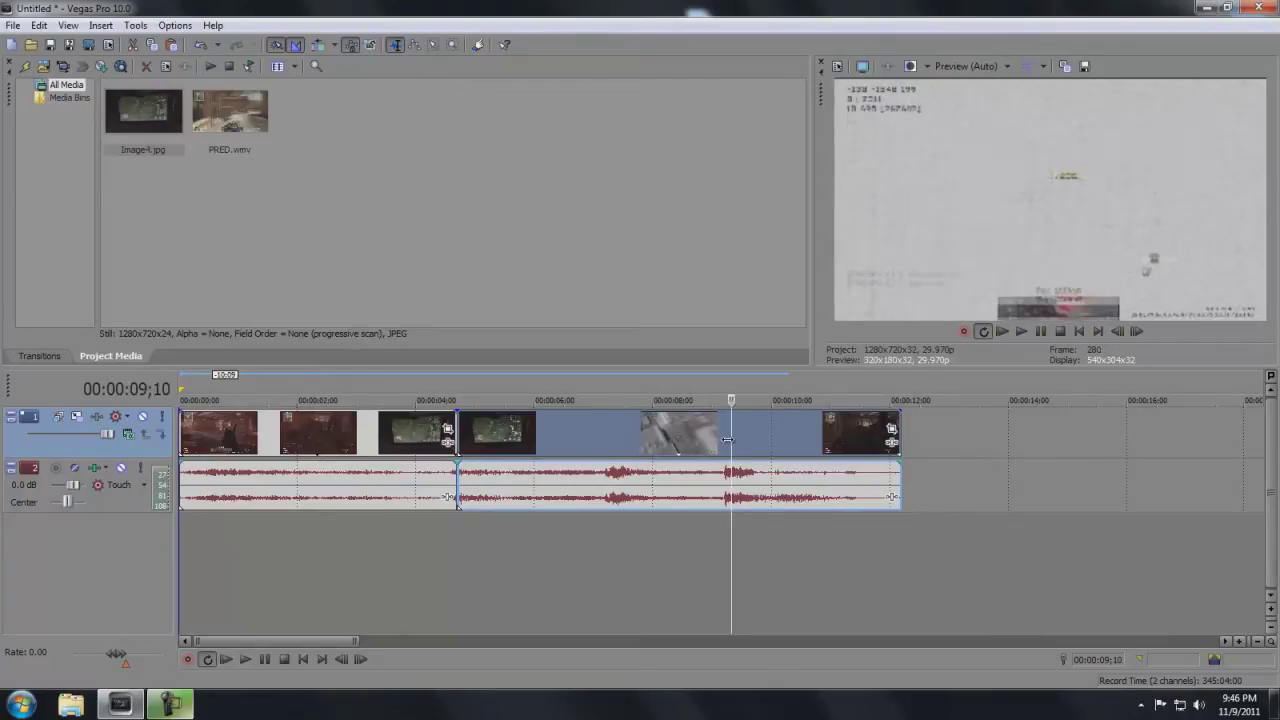
key(Left)
key(Left)
key(Left)
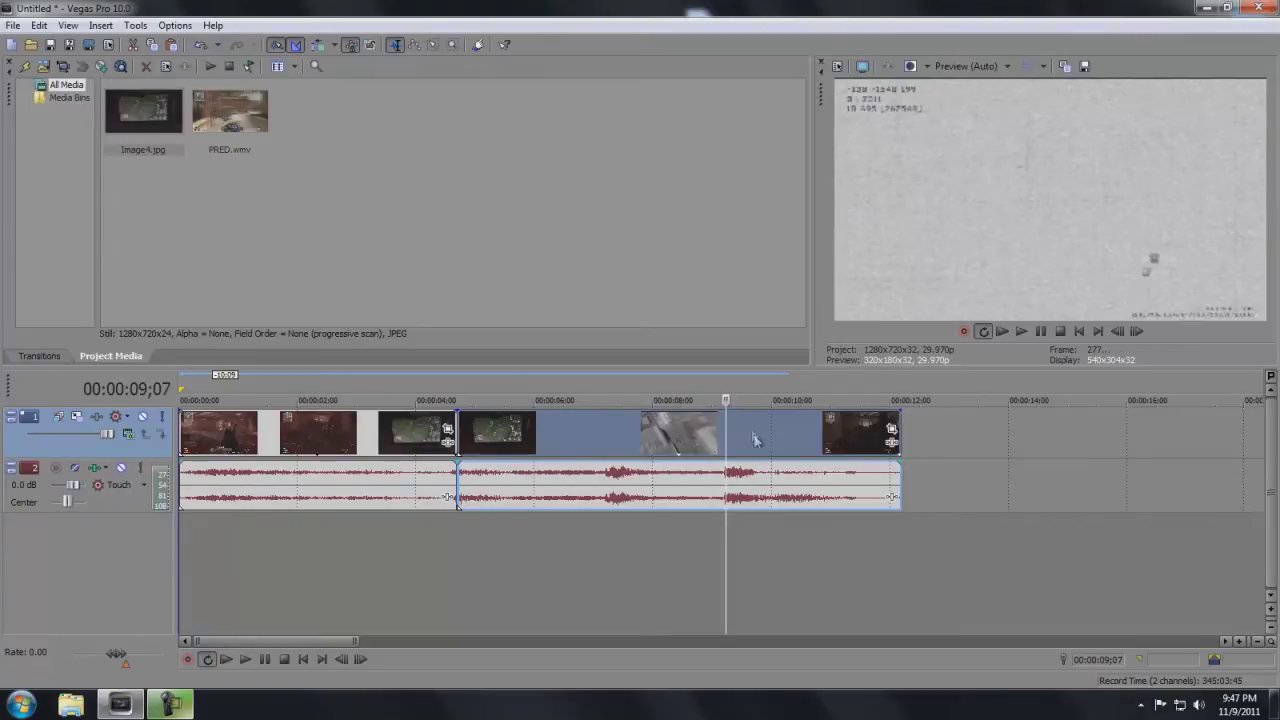
click(752, 440)
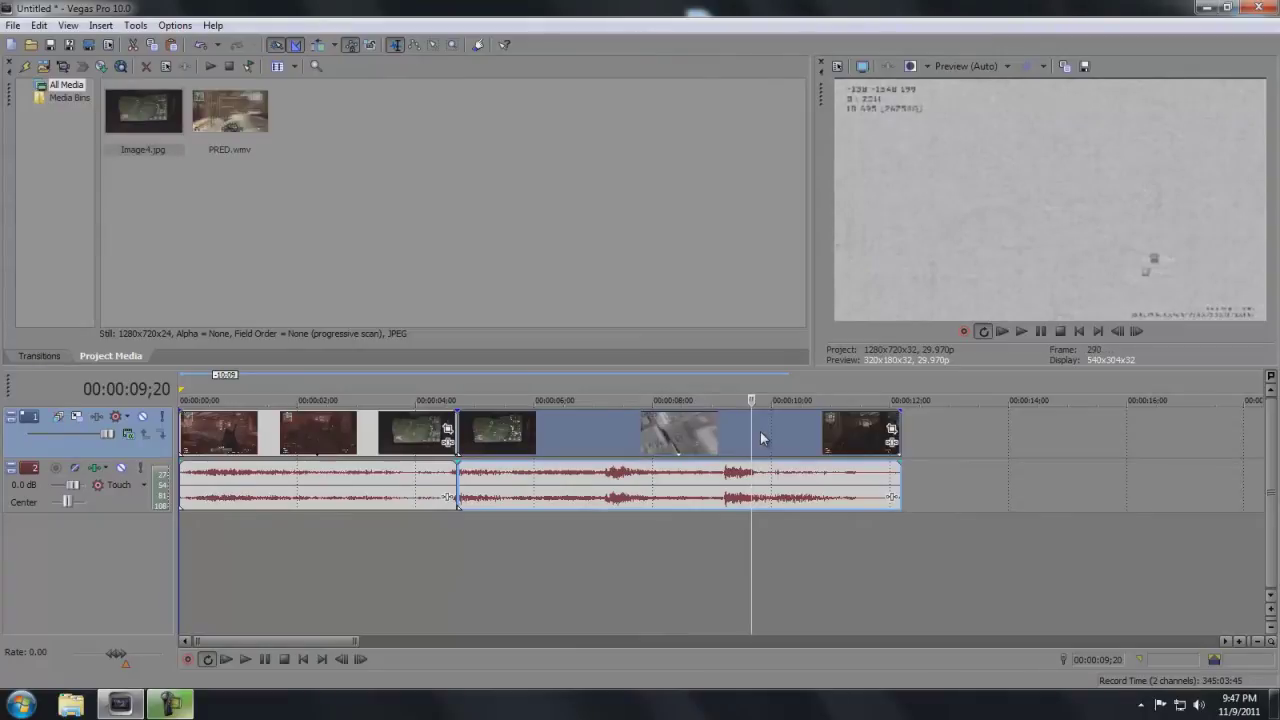
click(763, 434)
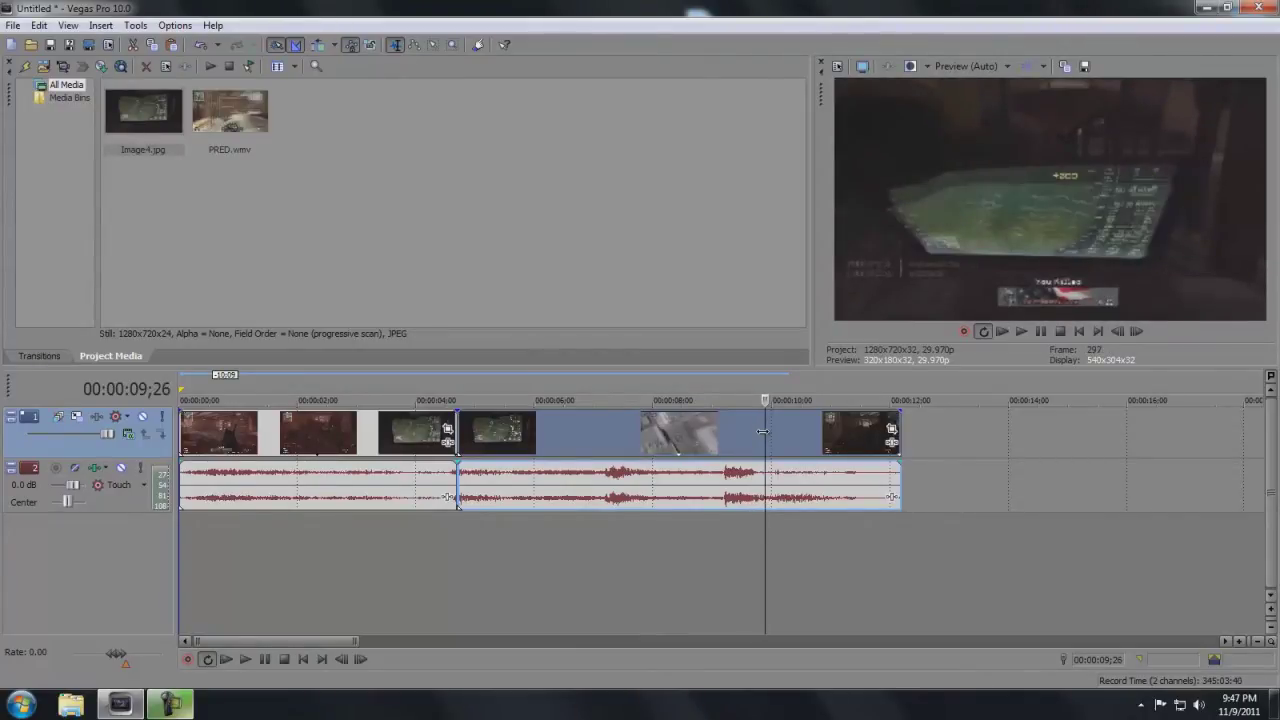
key(Left)
key(Left)
key(Left)
key(Left)
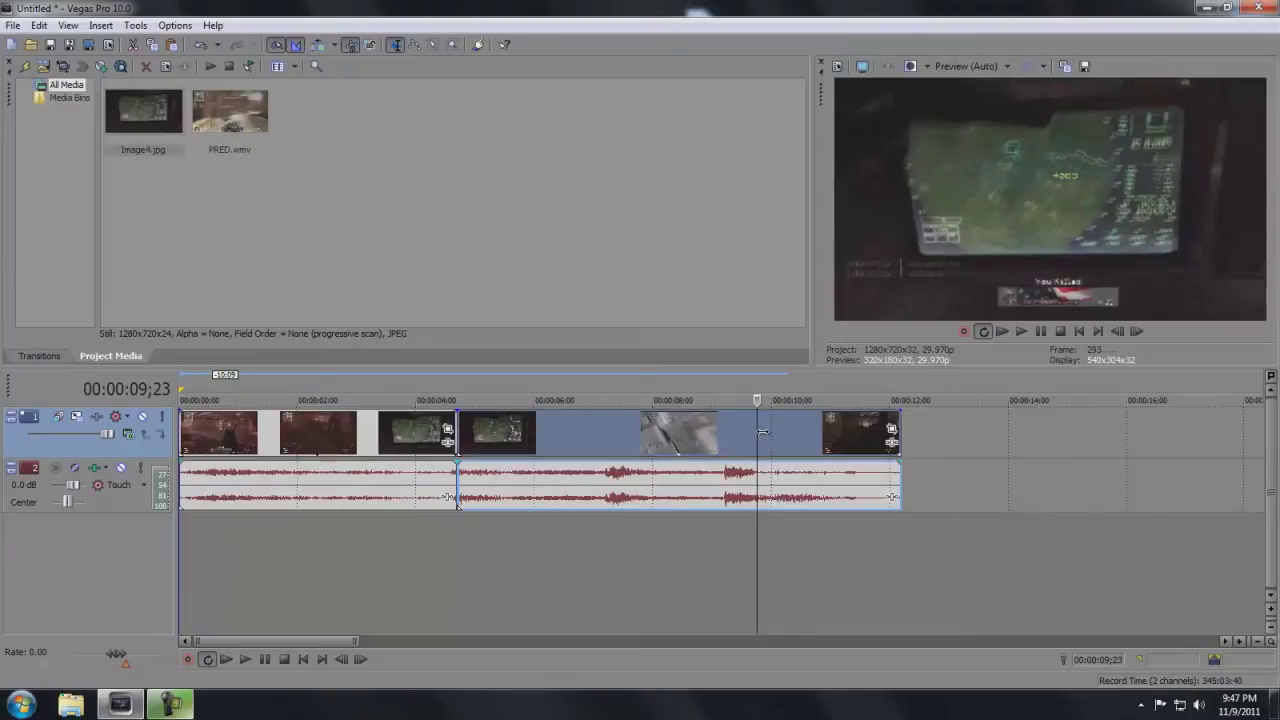
key(Right)
key(s)
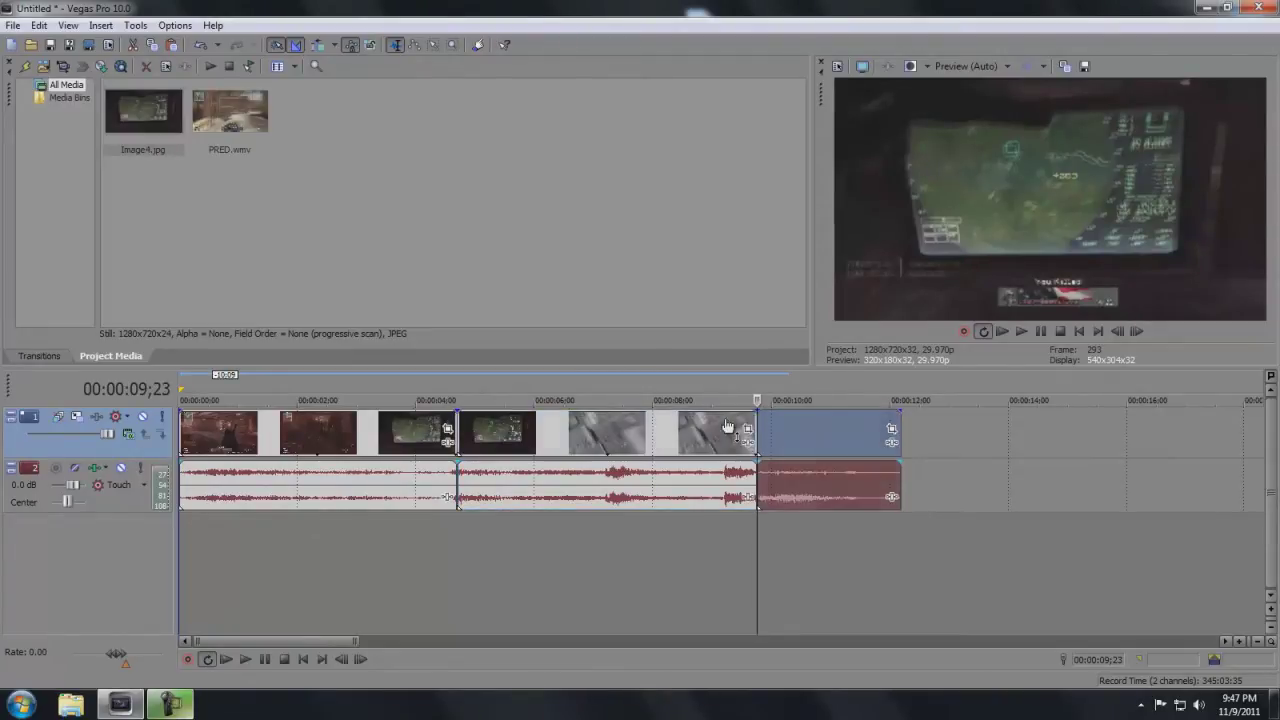
click(667, 433)
- Move the missile-feed section to new tracks and cut its lead-in before the aerial footage
drag(666, 430, 645, 600)
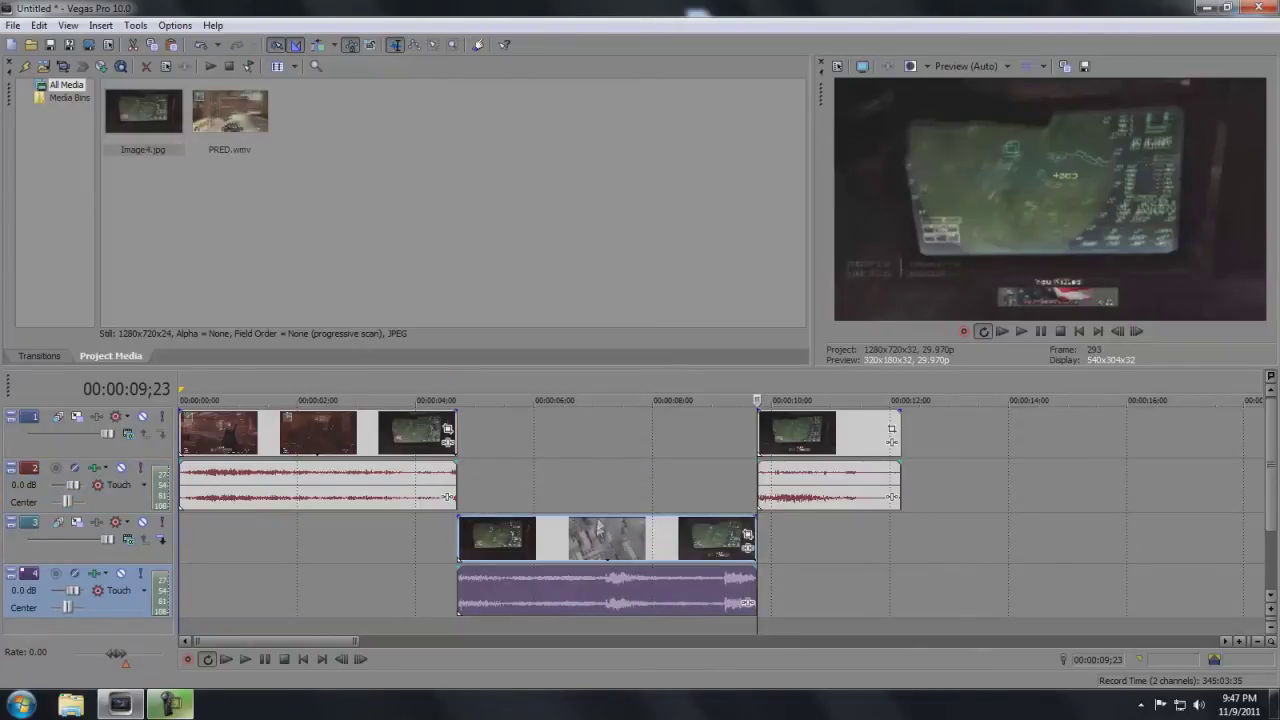
click(480, 535)
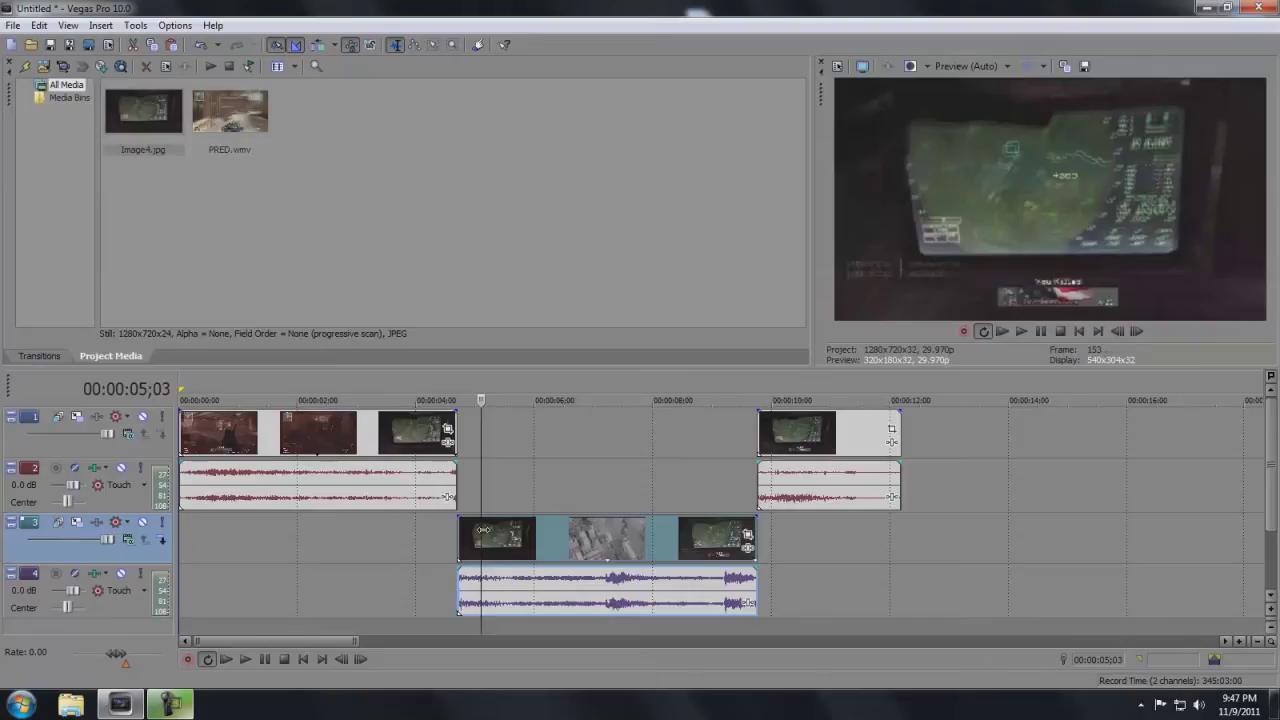
key(Right)
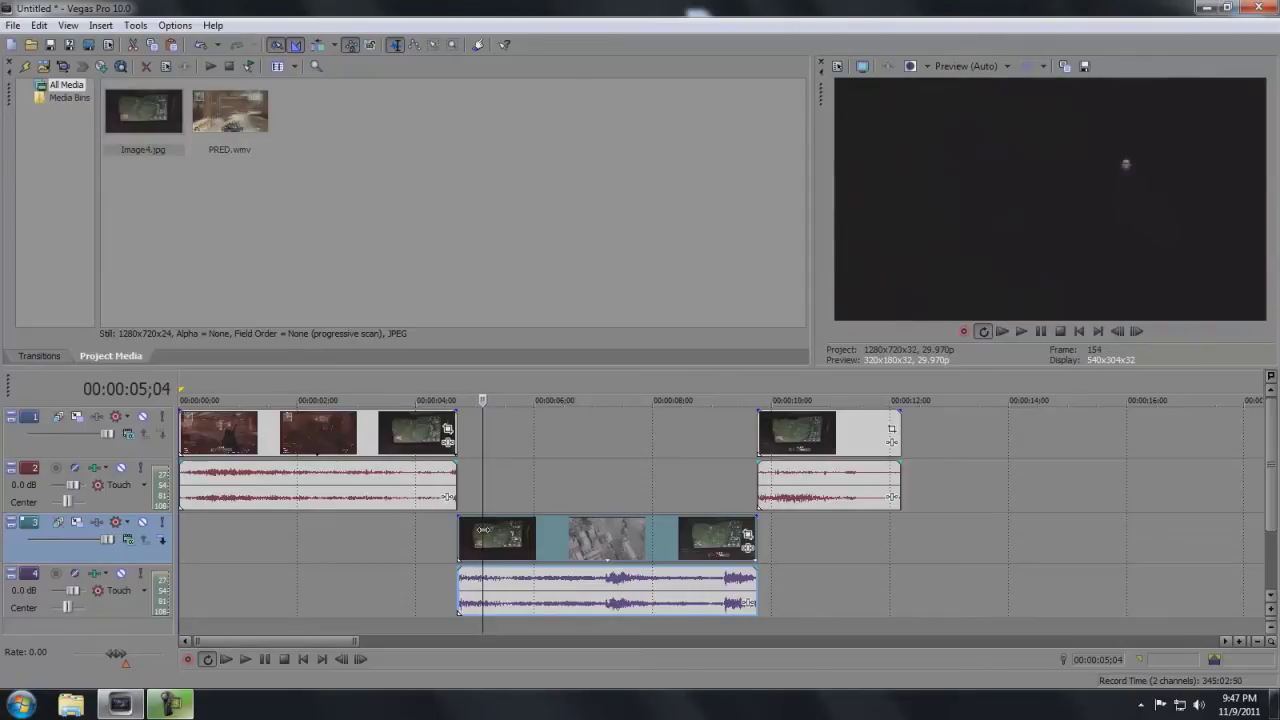
key(Right)
key(Right)
key(Right)
key(Right)
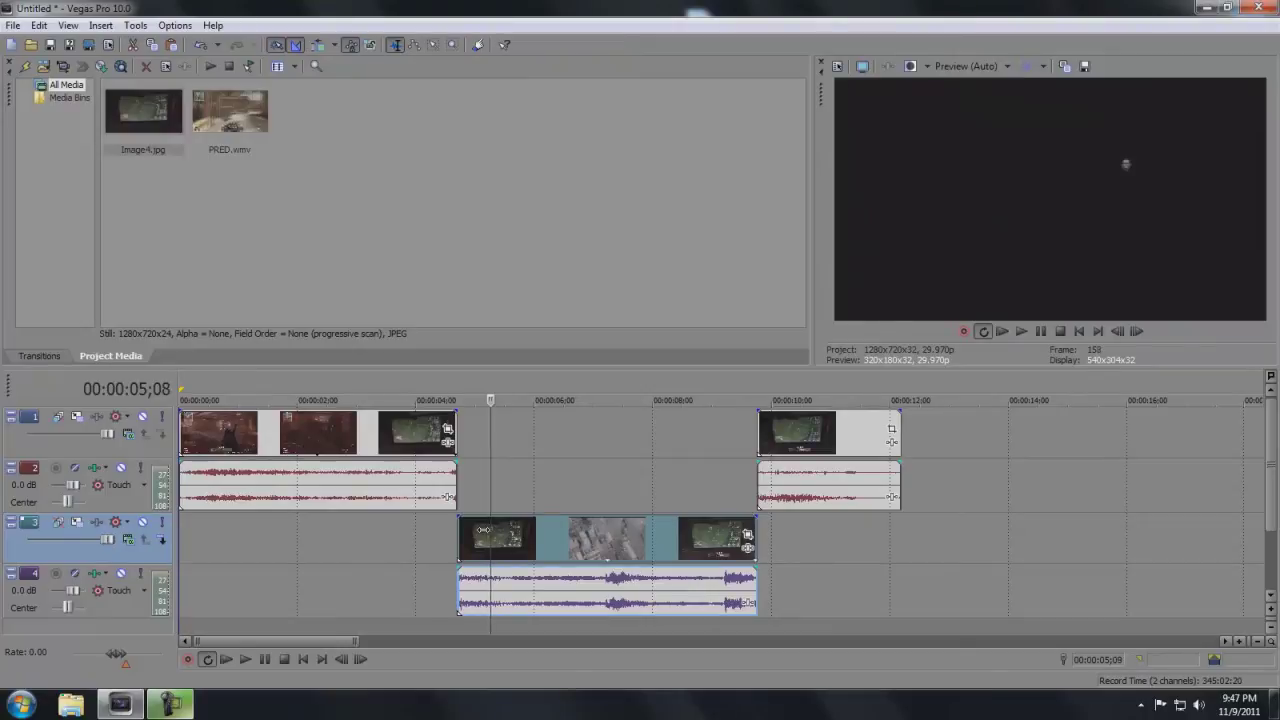
key(Right)
key(Right)
key(Right)
key(Right)
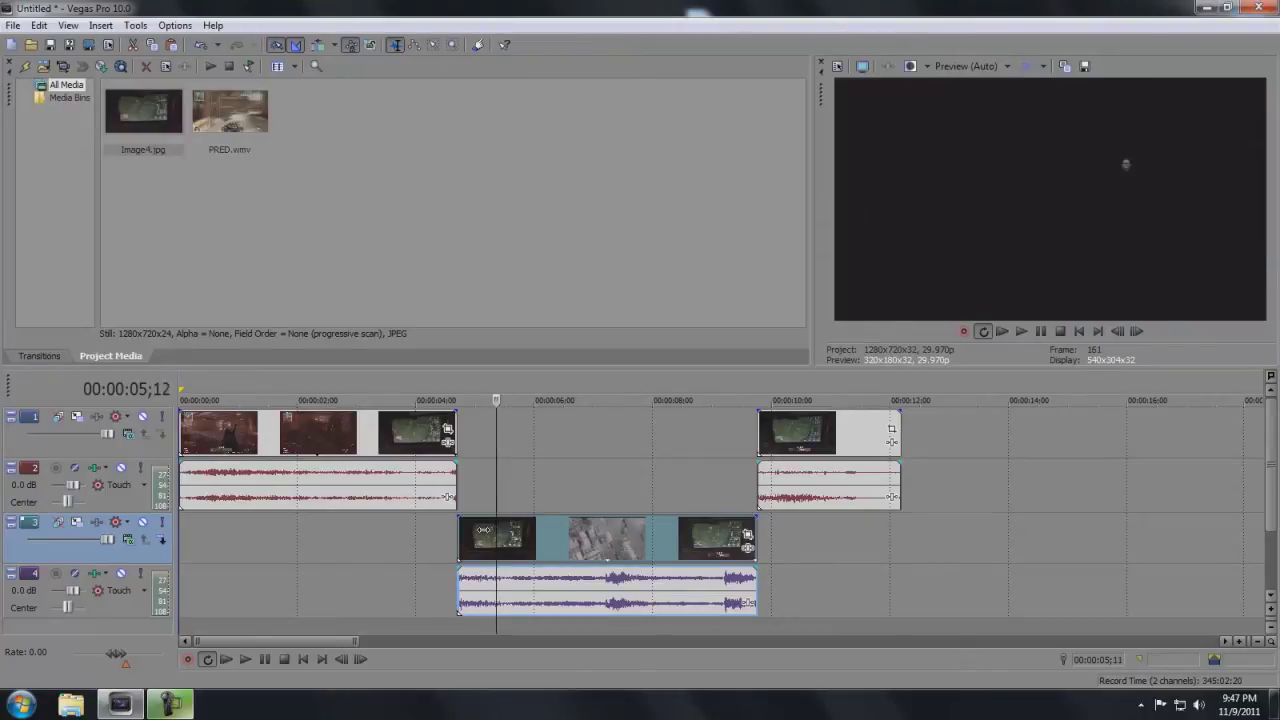
key(Right)
key(Right)
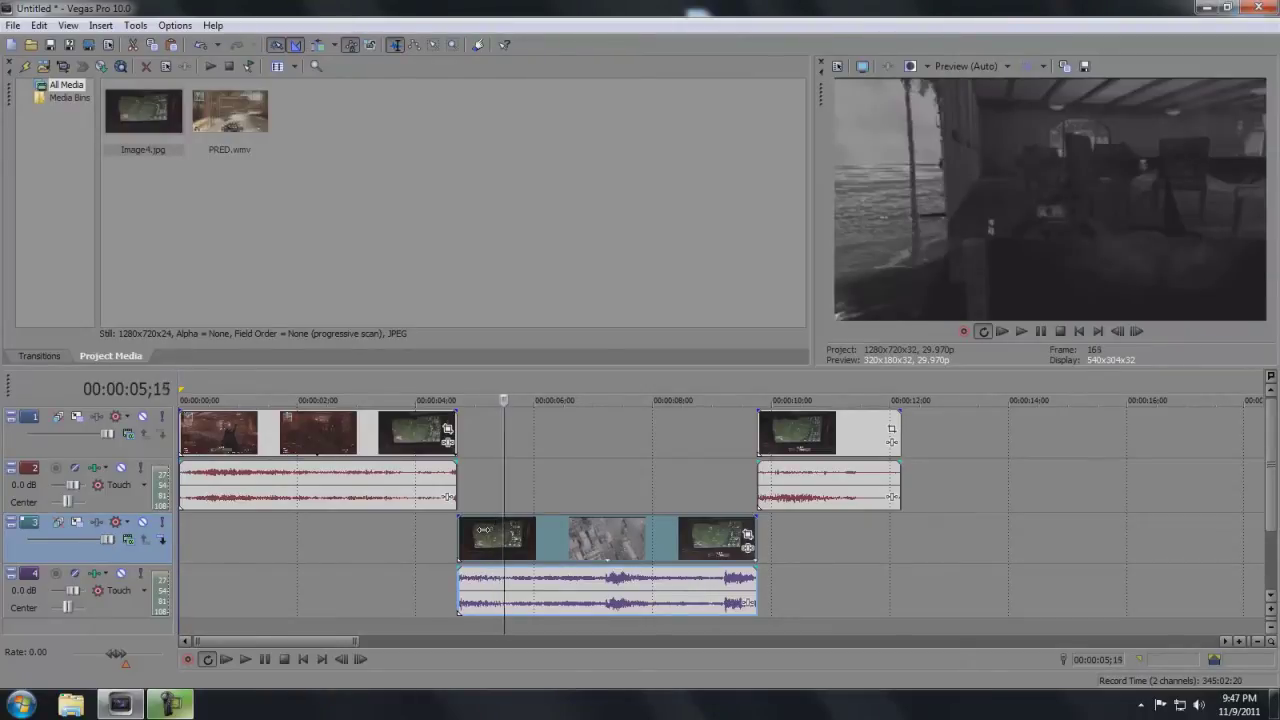
key(Right)
key(Right)
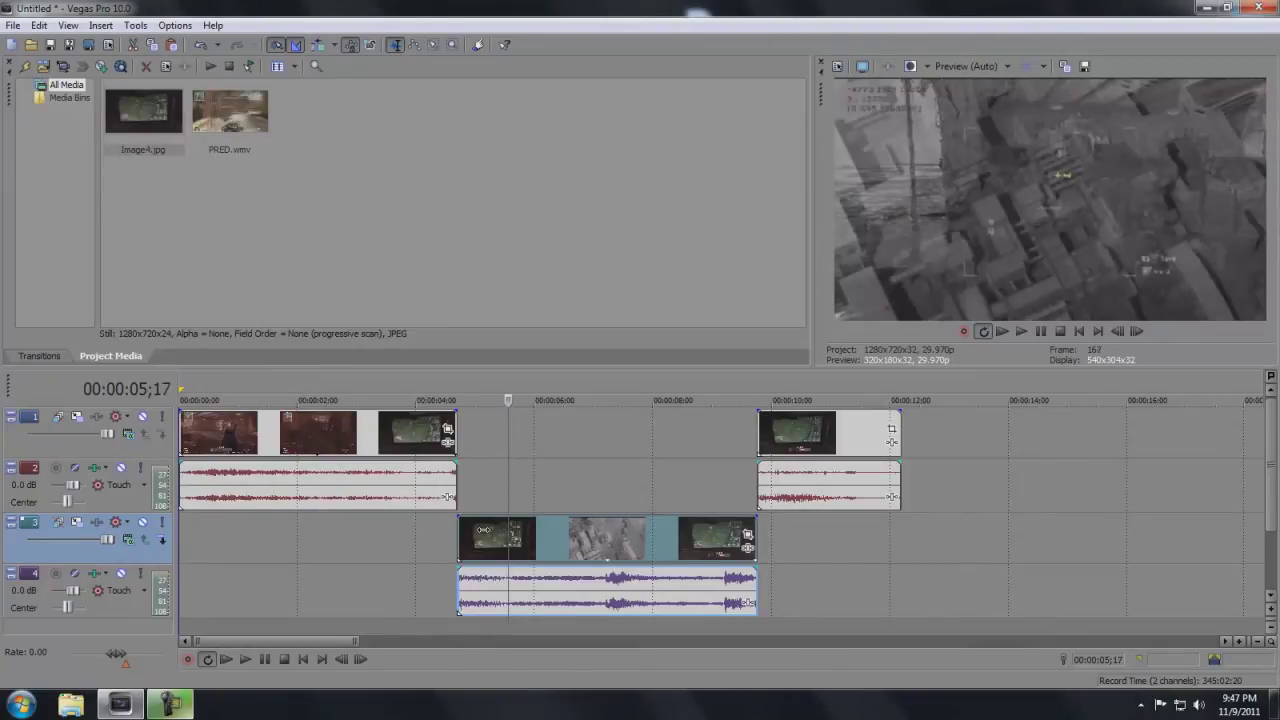
key(Right)
key(Right)
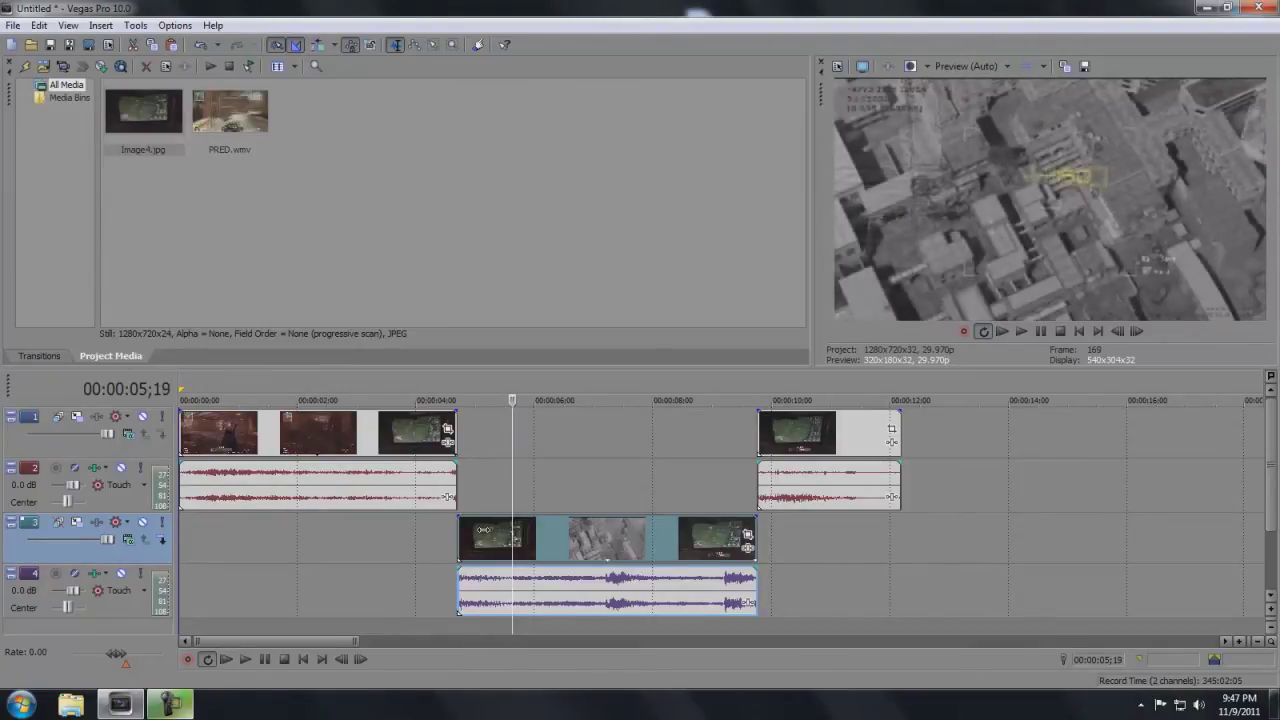
key(Left)
key(Left)
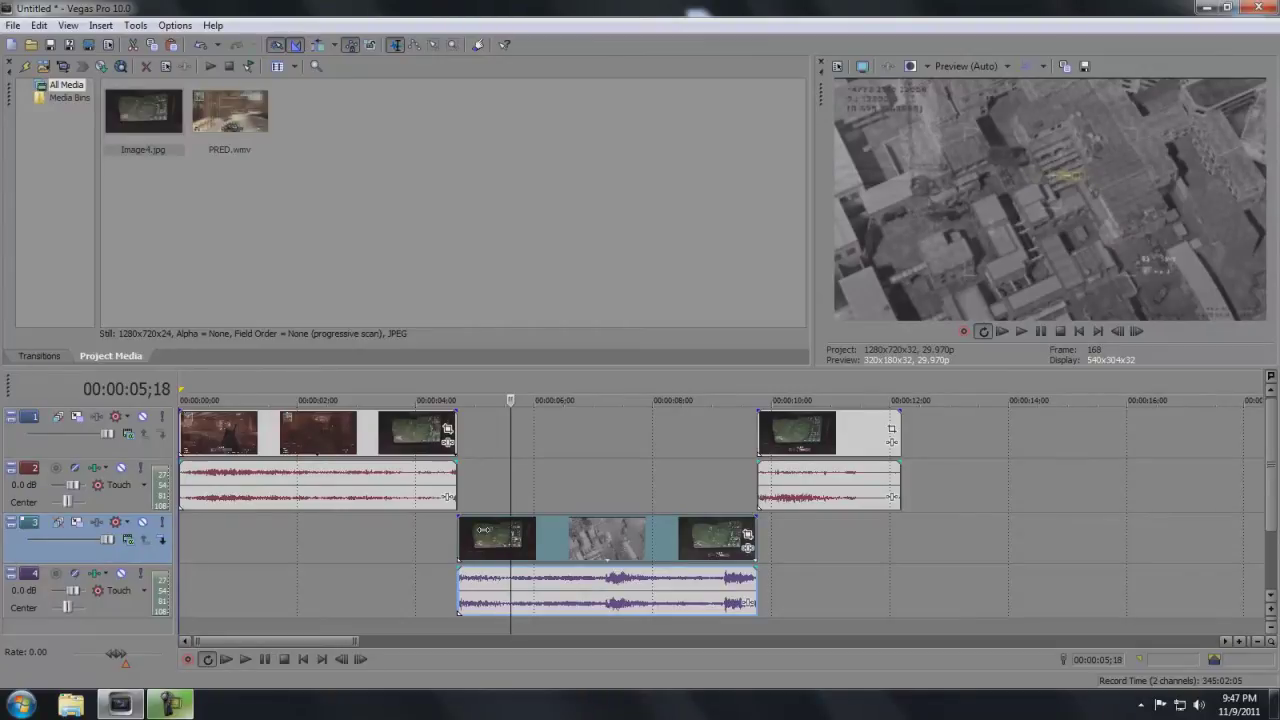
key(s)
click(478, 530)
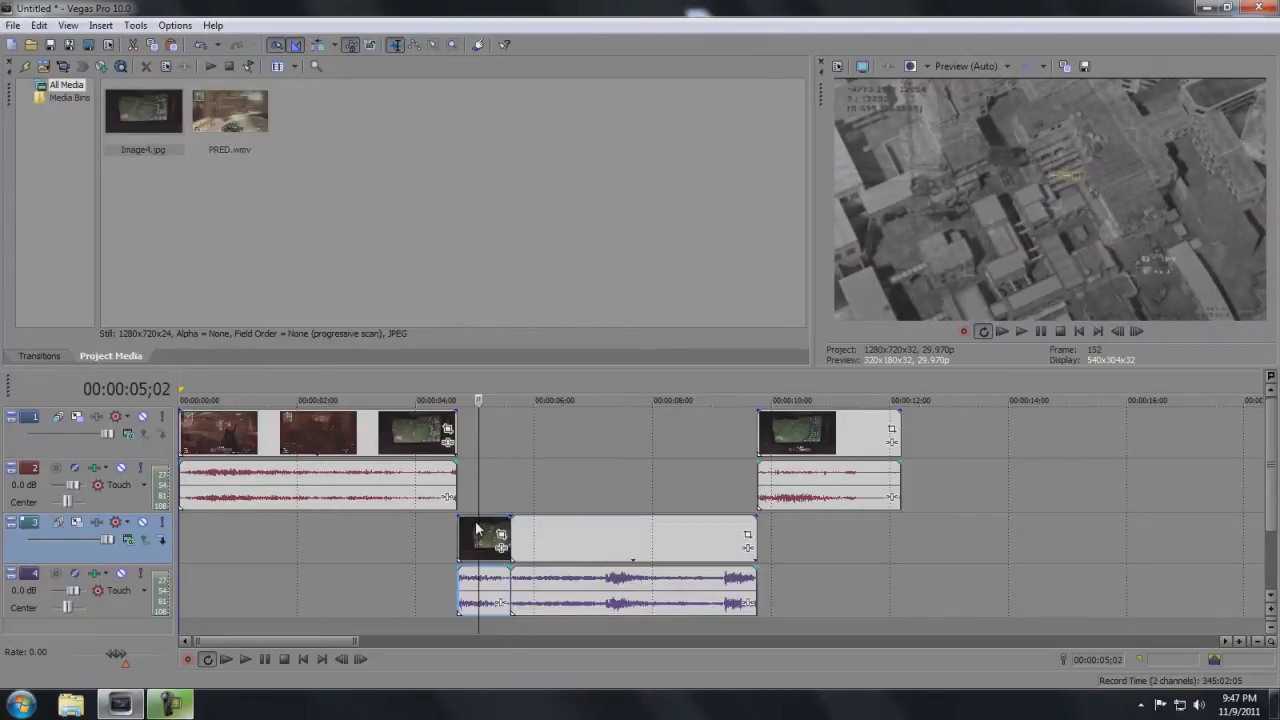
right_click(477, 526)
click(546, 259)
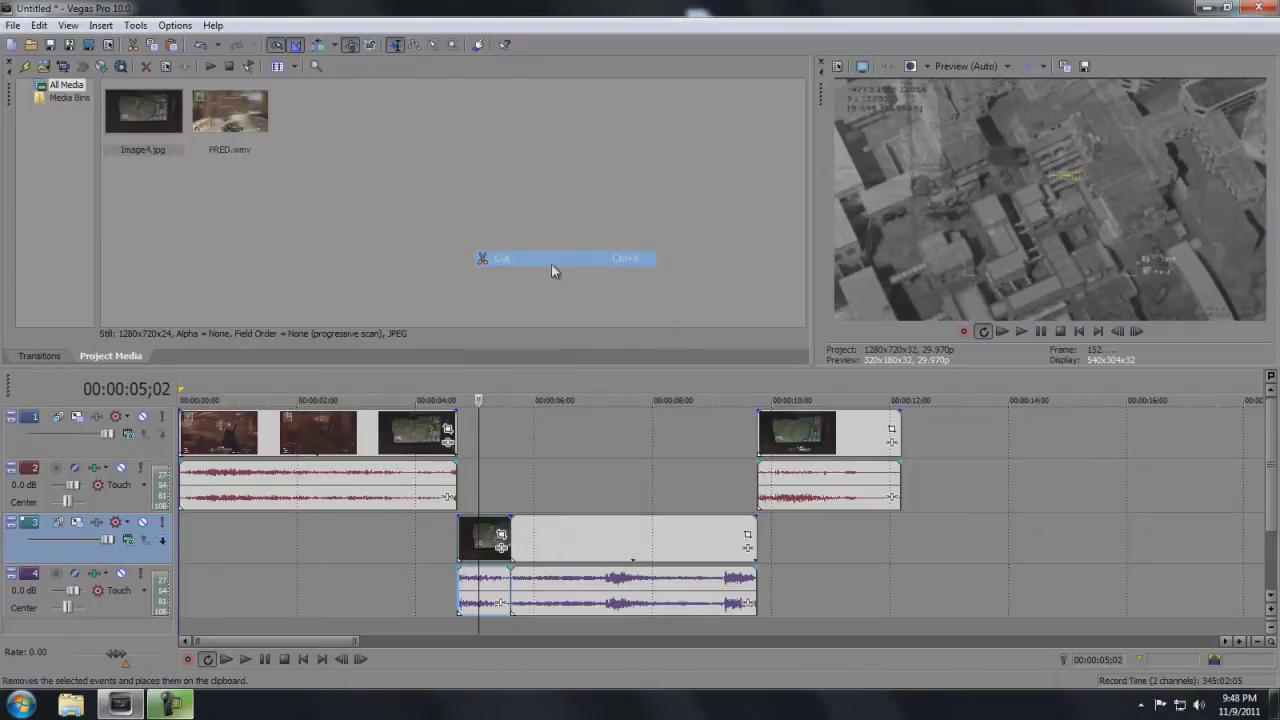
- Split the Predator clip near its end and cut away the leftover tail
click(733, 538)
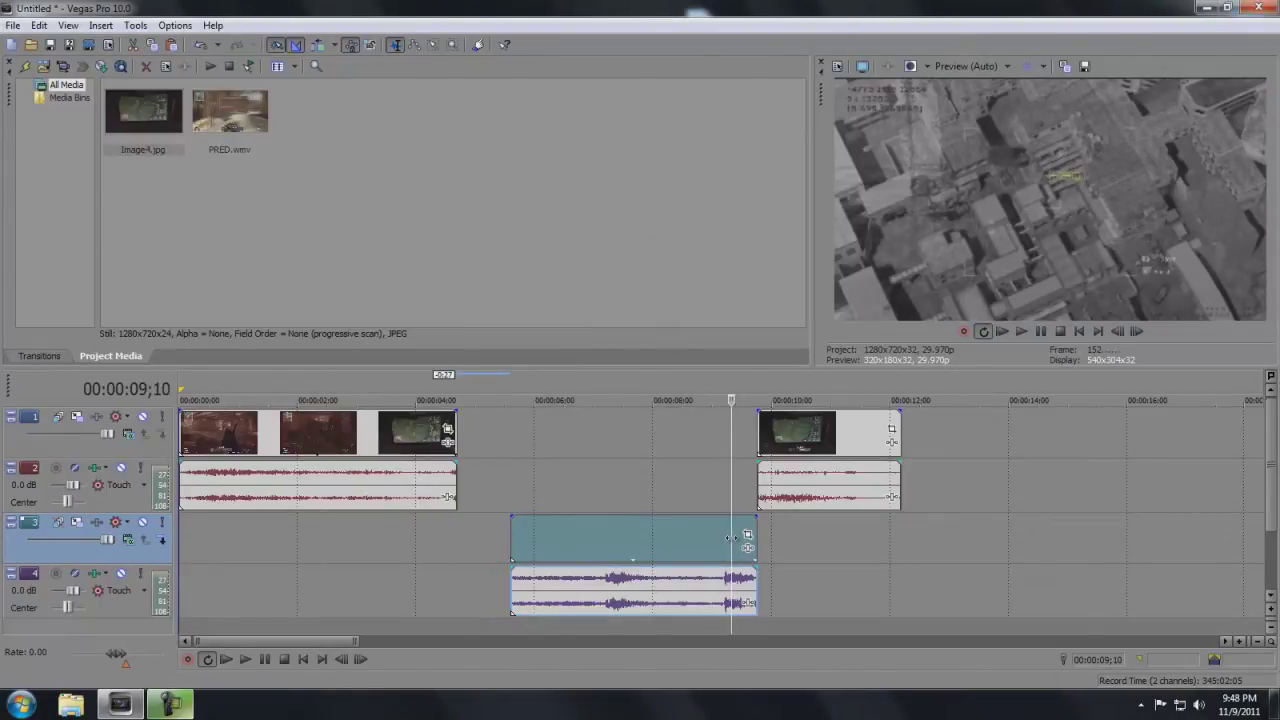
key(Left)
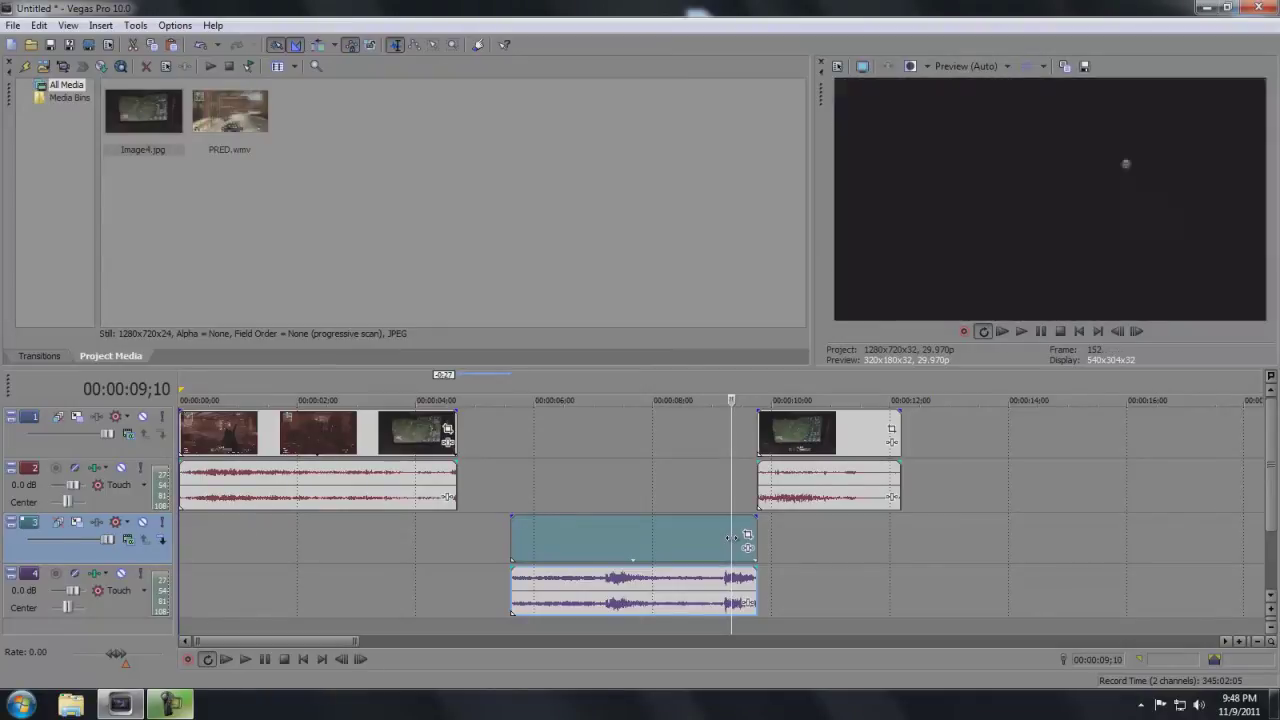
key(Left)
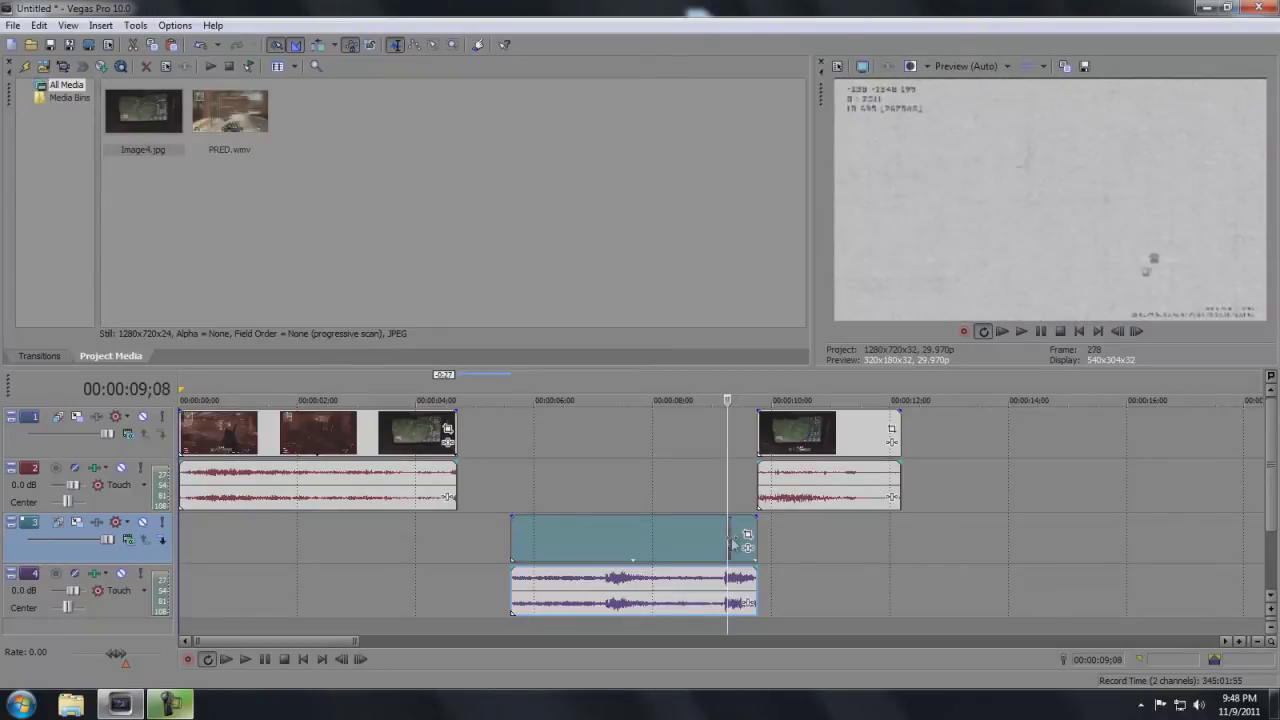
key(s)
right_click(746, 540)
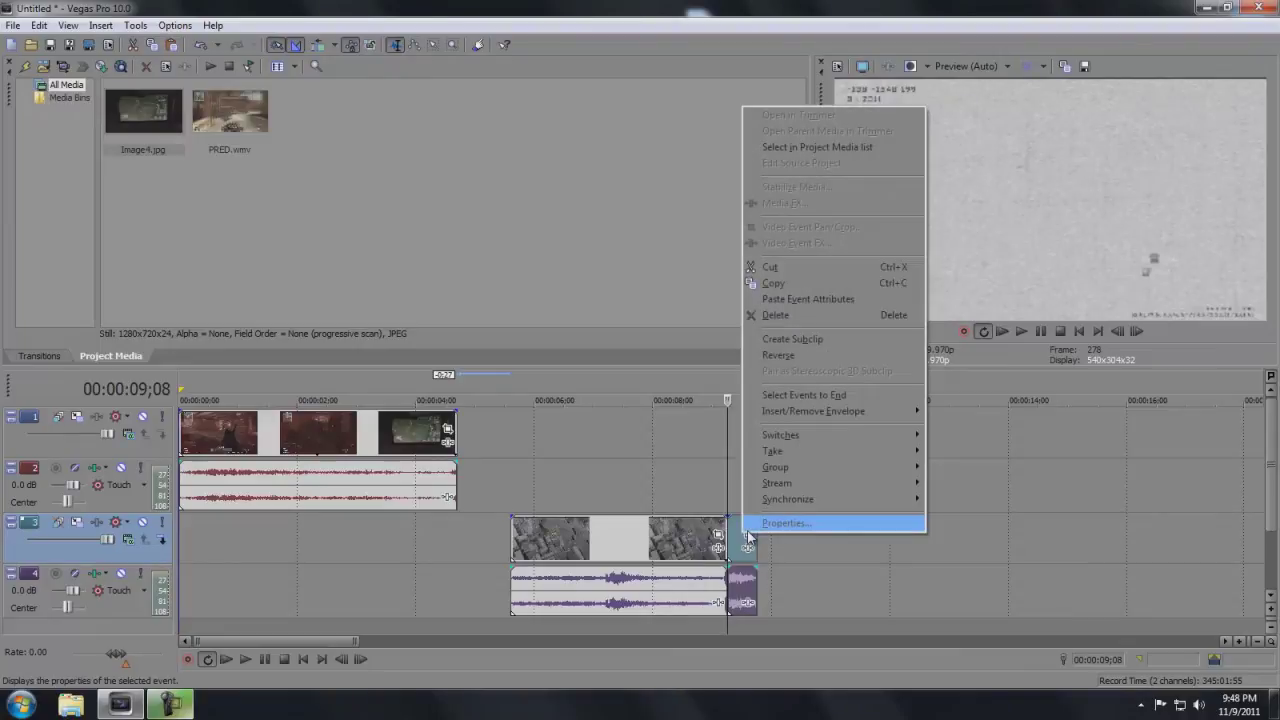
click(846, 266)
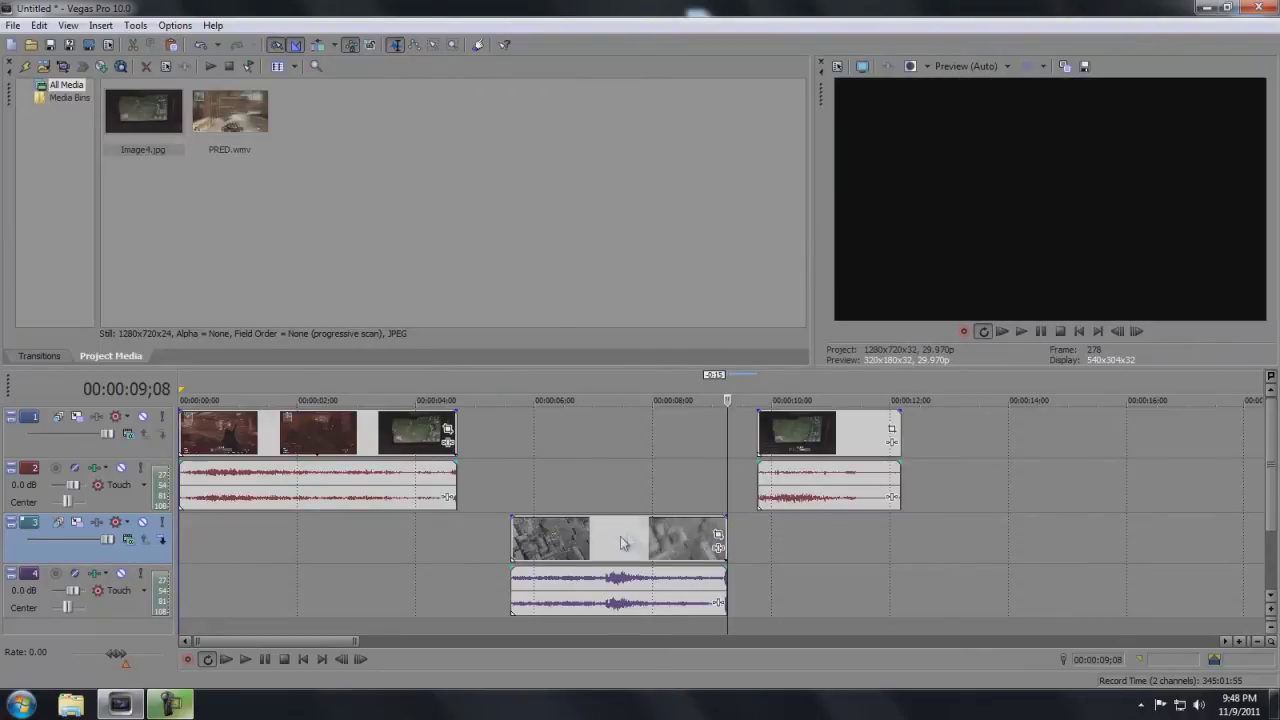
- Slide the Predator clip and second gameplay clip left to close the gaps
drag(620, 536, 559, 548)
drag(803, 446, 749, 441)
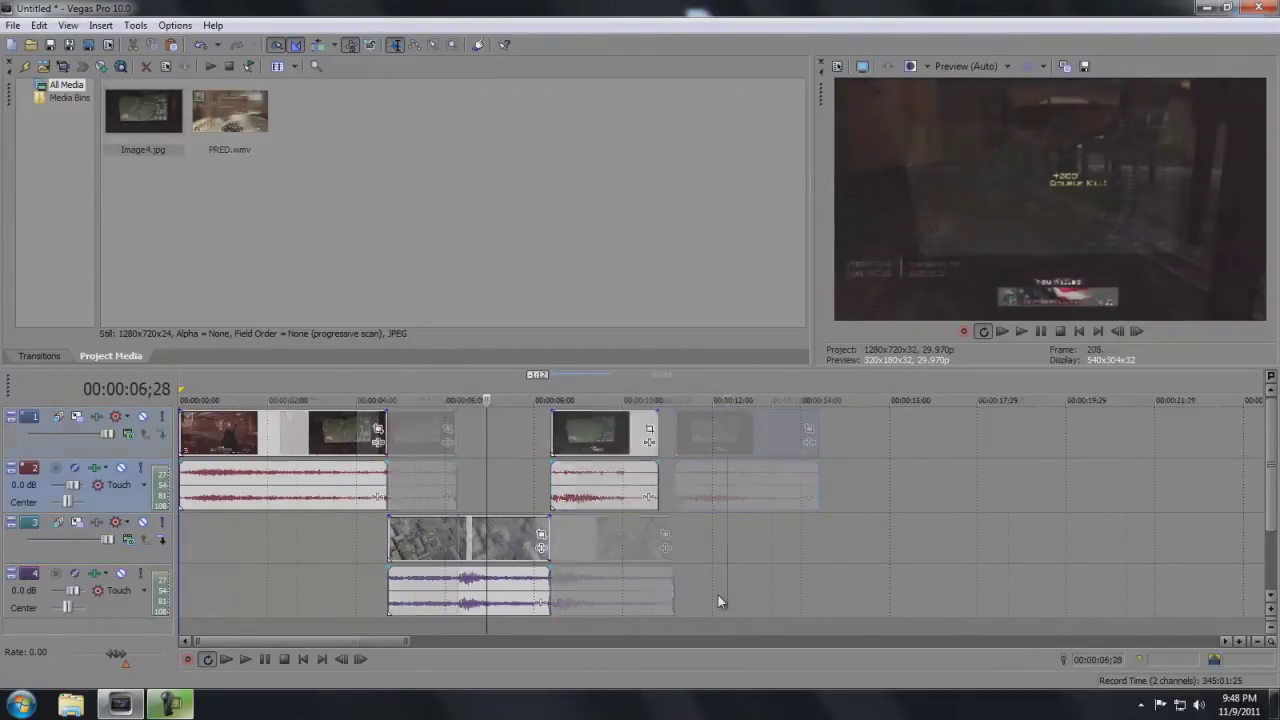
click(446, 446)
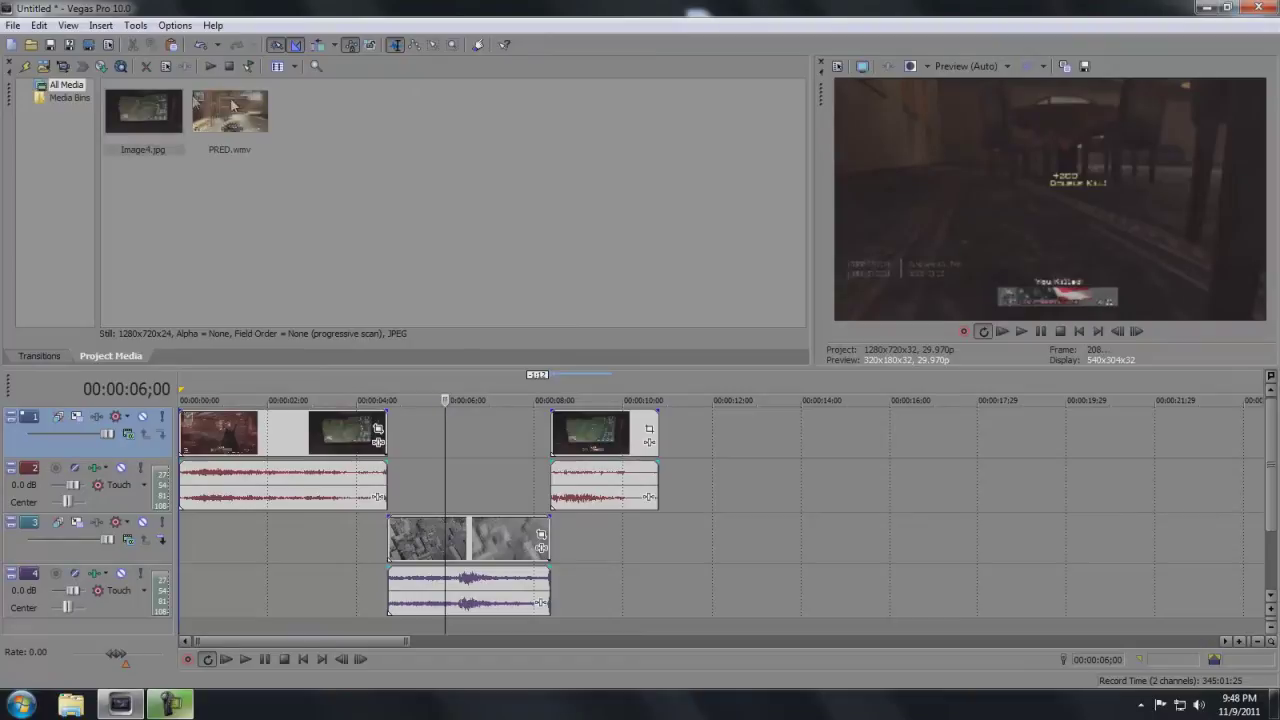
- Place the Image4.jpg still on track 1 at 00:00:06;00 between the gameplay clips
drag(163, 106, 445, 448)
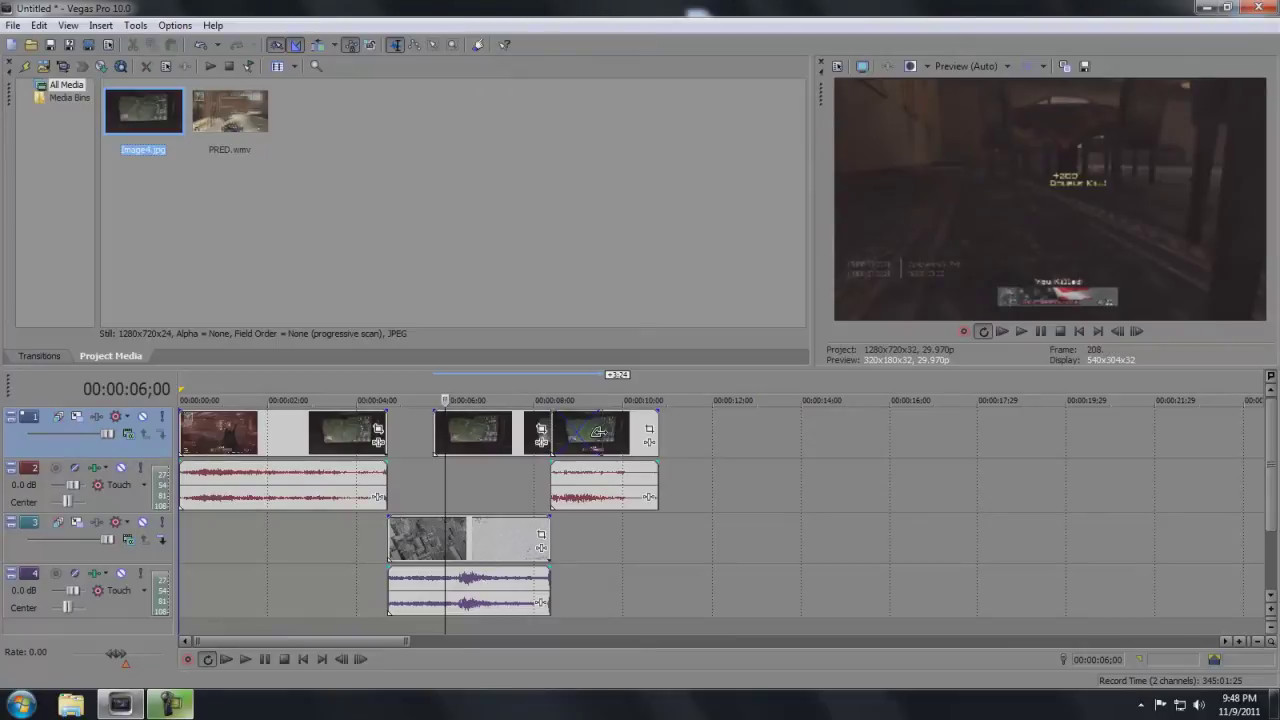
drag(597, 432, 546, 441)
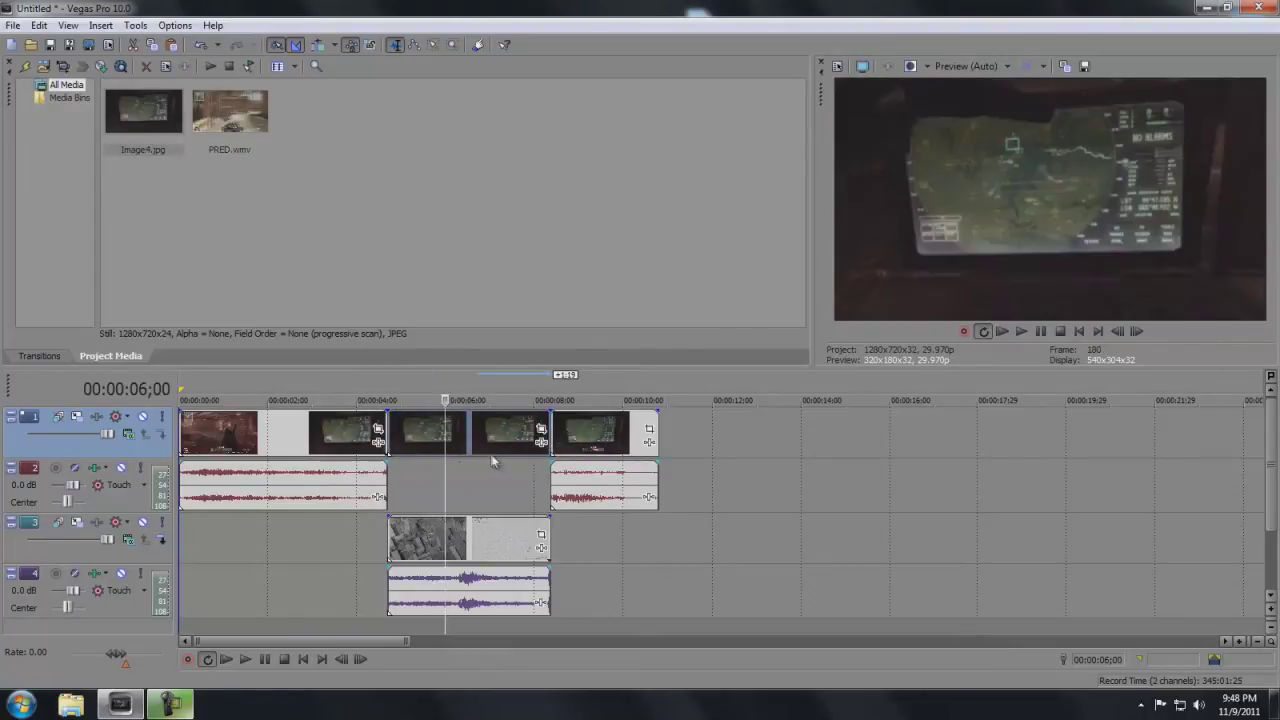
key(Right)
key(Right)
key(Right)
key(Right)
key(Right)
key(Right)
key(Right)
key(Right)
key(Right)
key(Right)
key(Right)
key(Right)
key(Right)
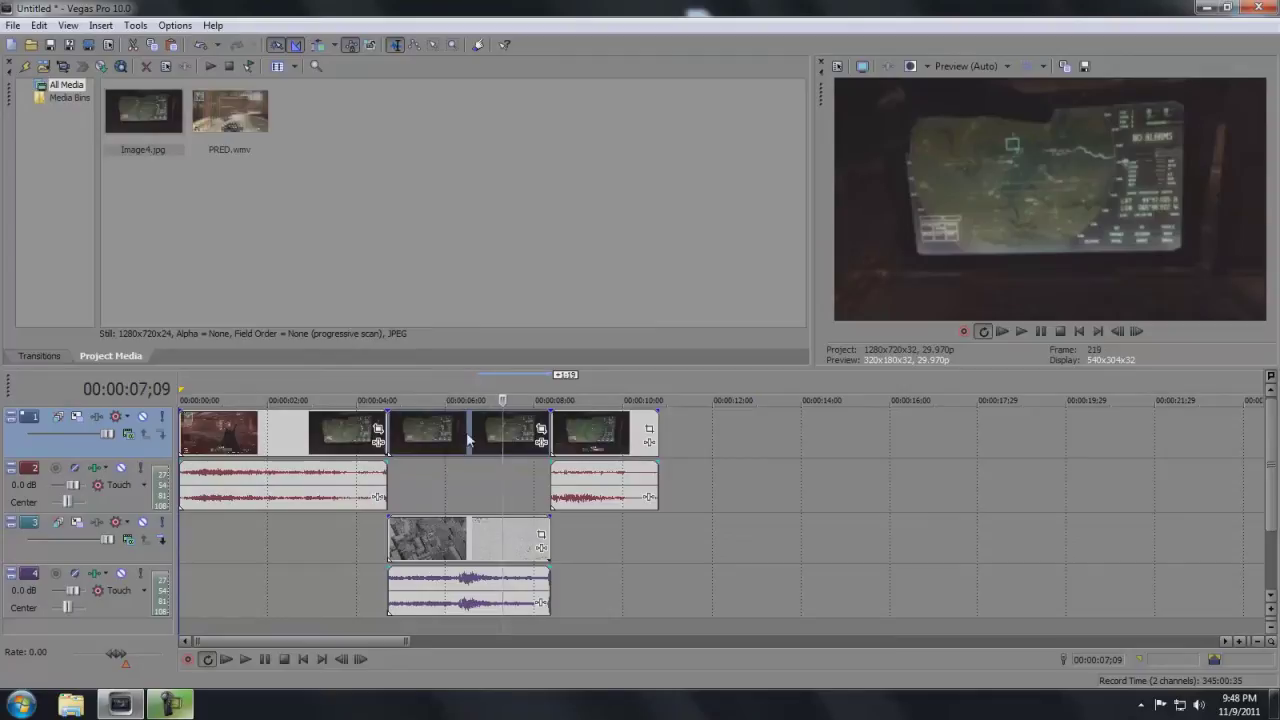
click(479, 443)
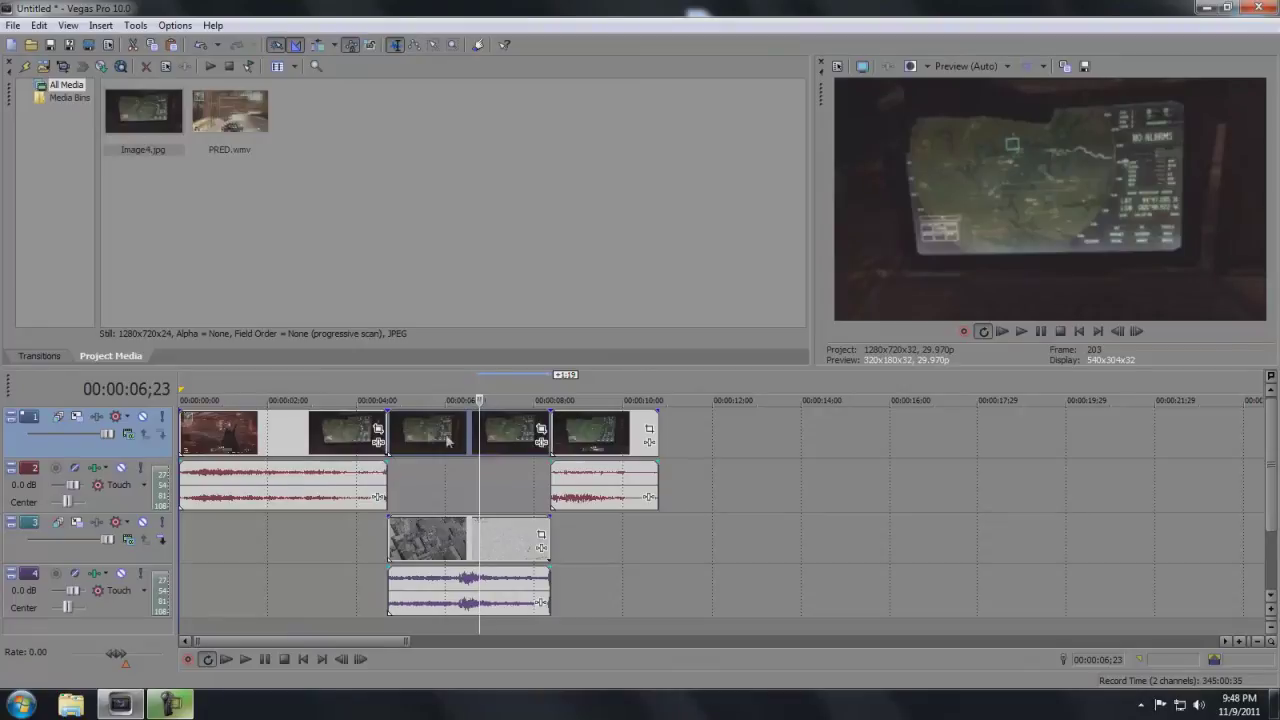
click(540, 430)
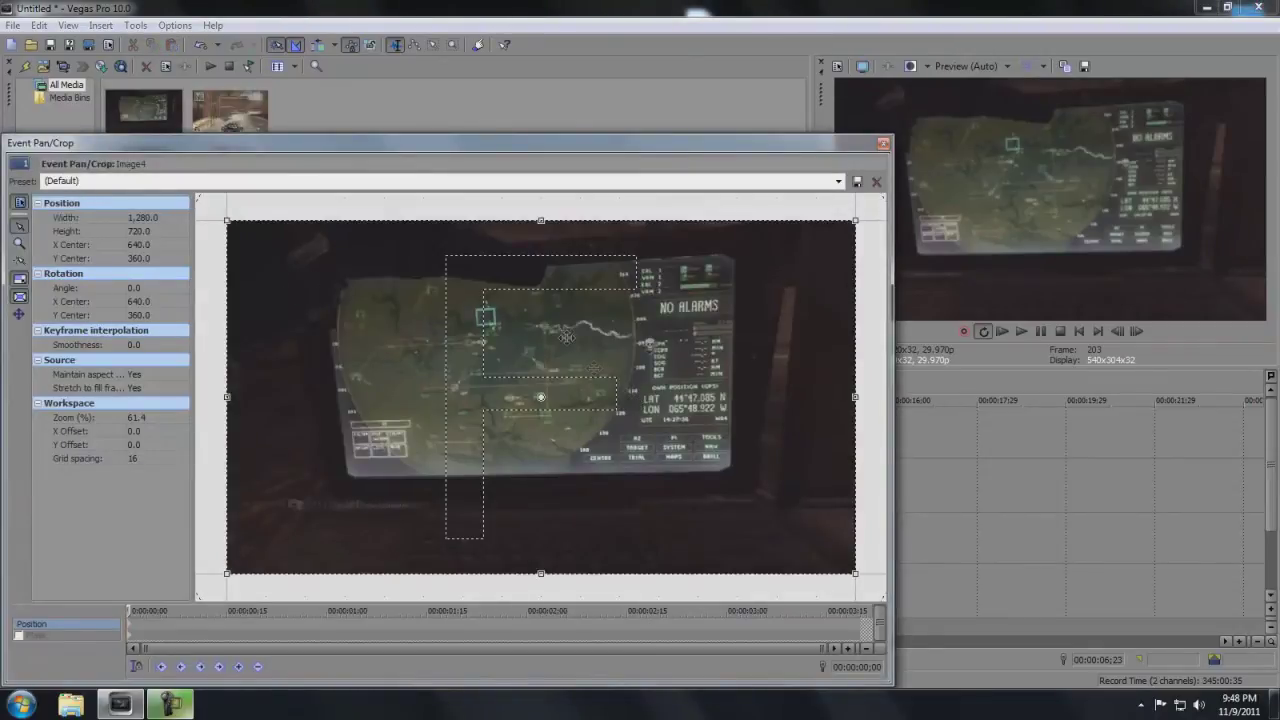
- Enable Mask on the Image4 still and select the Anchor Creation Tool
scroll(654, 378, up, 2)
scroll(654, 378, up, 2)
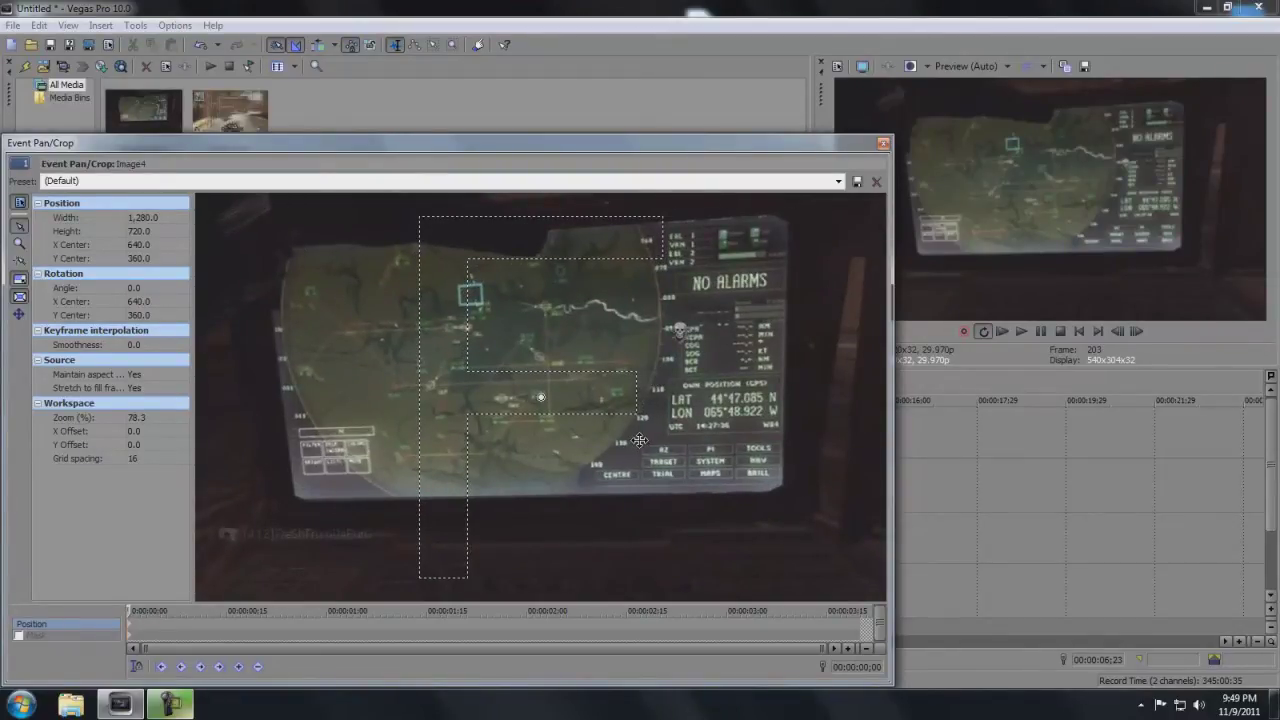
scroll(639, 440, up, 1)
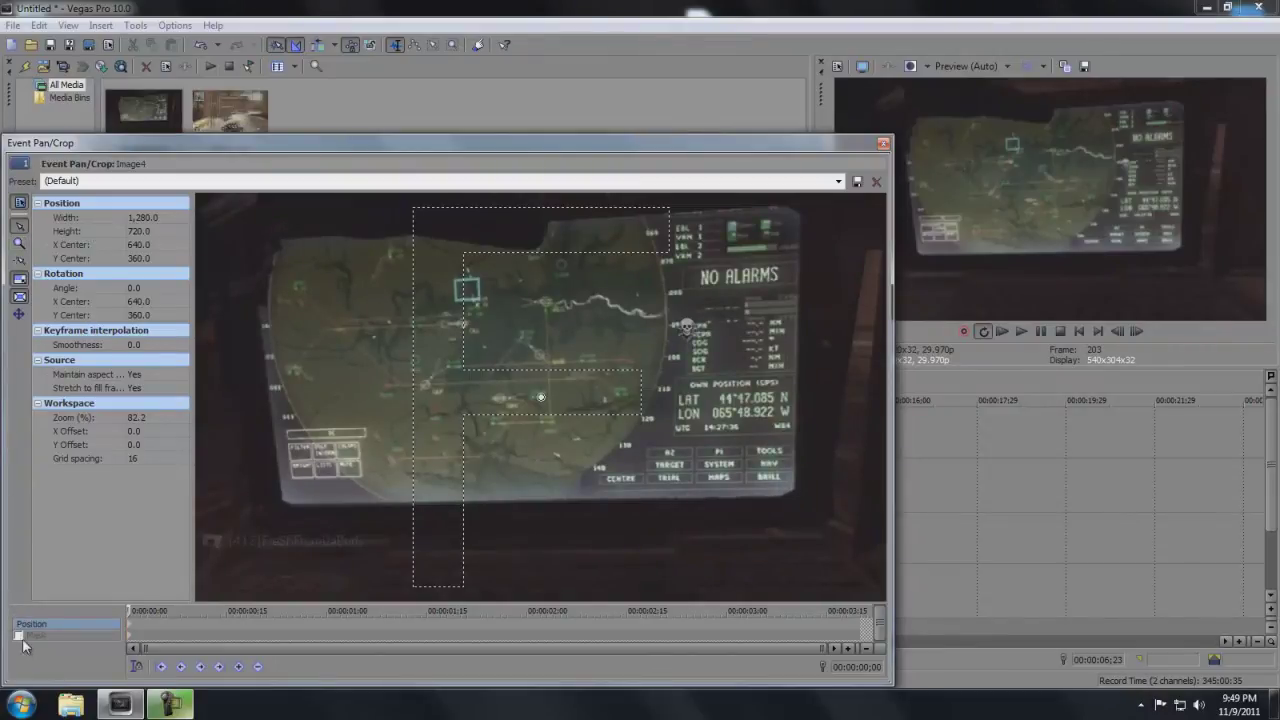
click(18, 635)
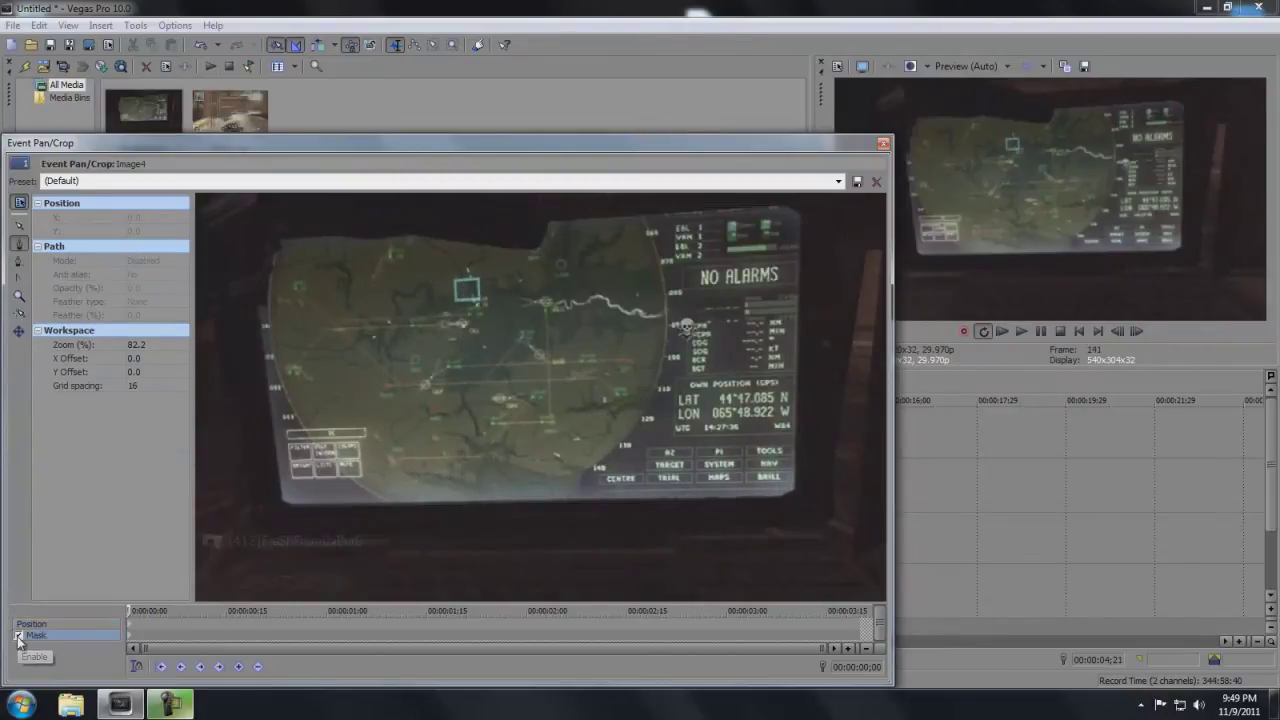
click(18, 246)
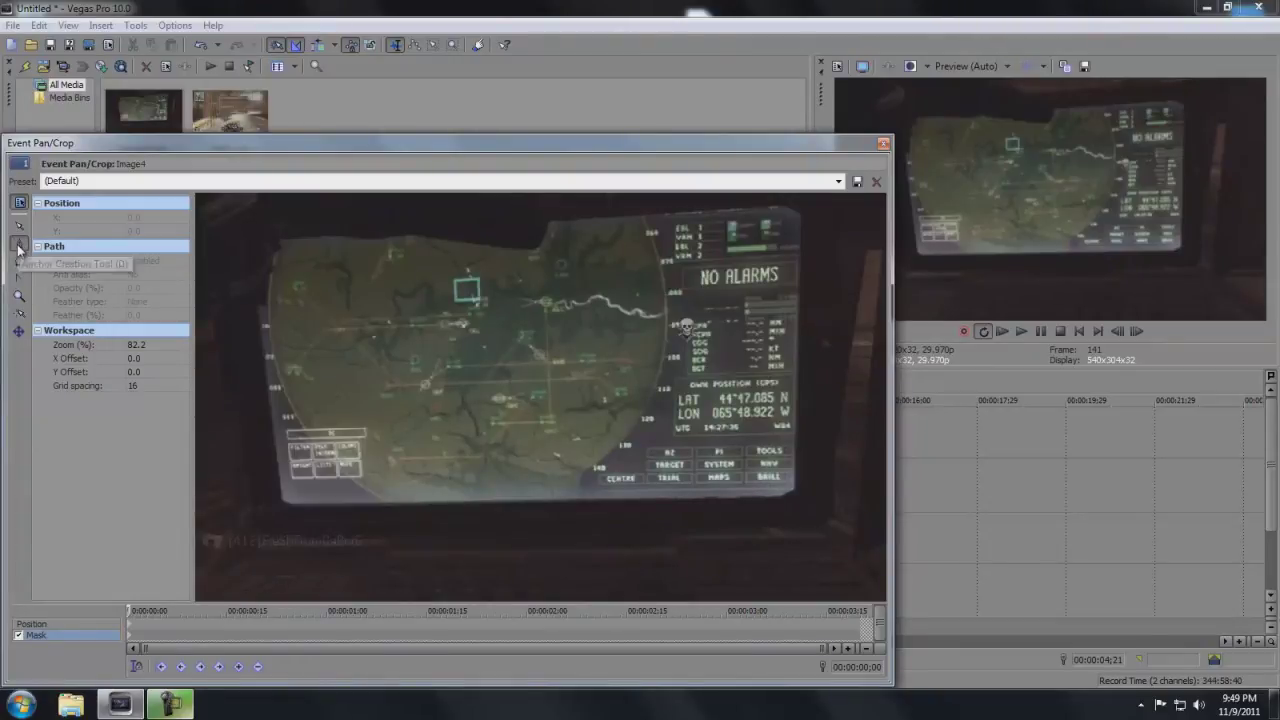
- Place mask anchor points around the laptop screen's corners and edges
click(548, 221)
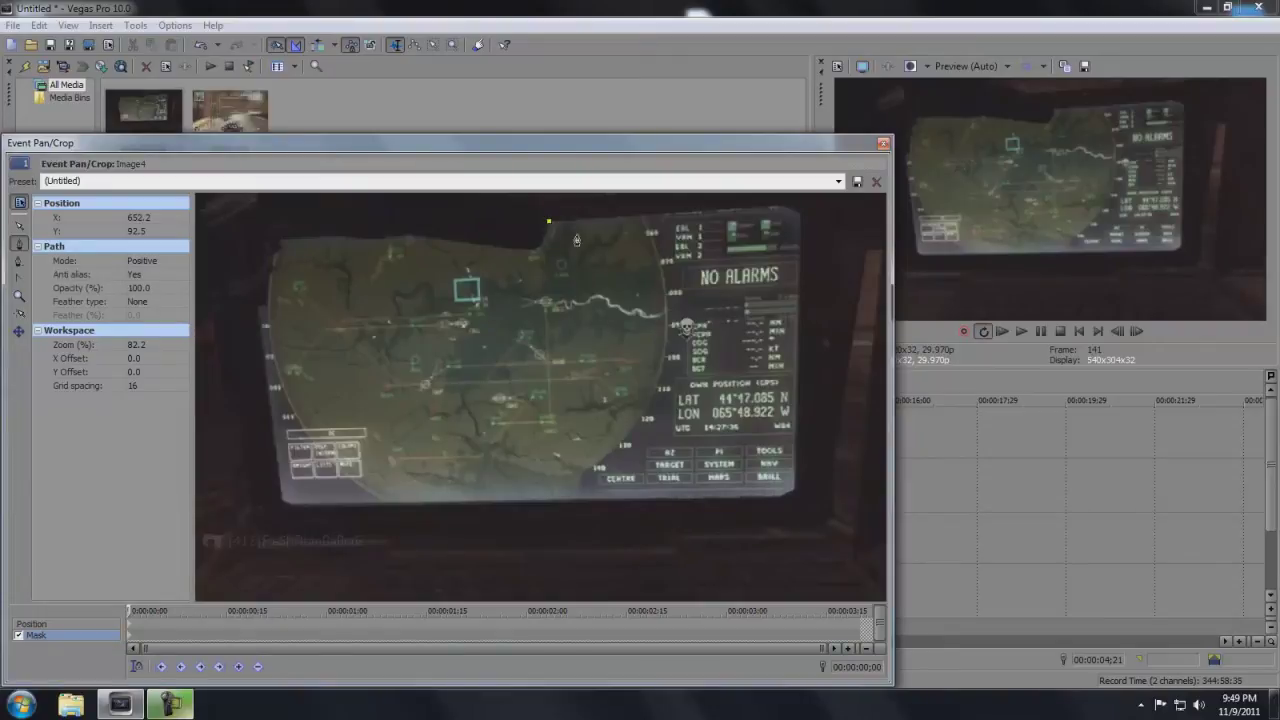
click(780, 207)
click(800, 214)
click(783, 497)
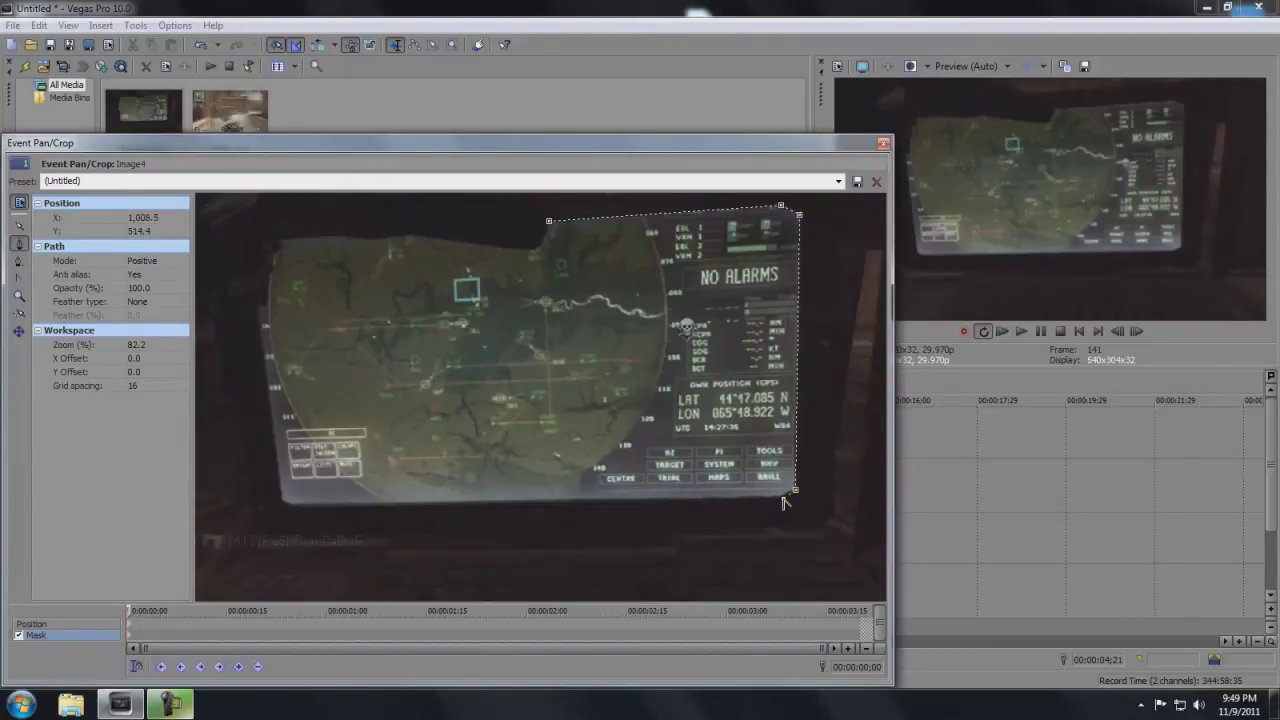
click(284, 508)
click(282, 503)
click(256, 306)
click(320, 240)
click(343, 238)
click(368, 240)
click(419, 240)
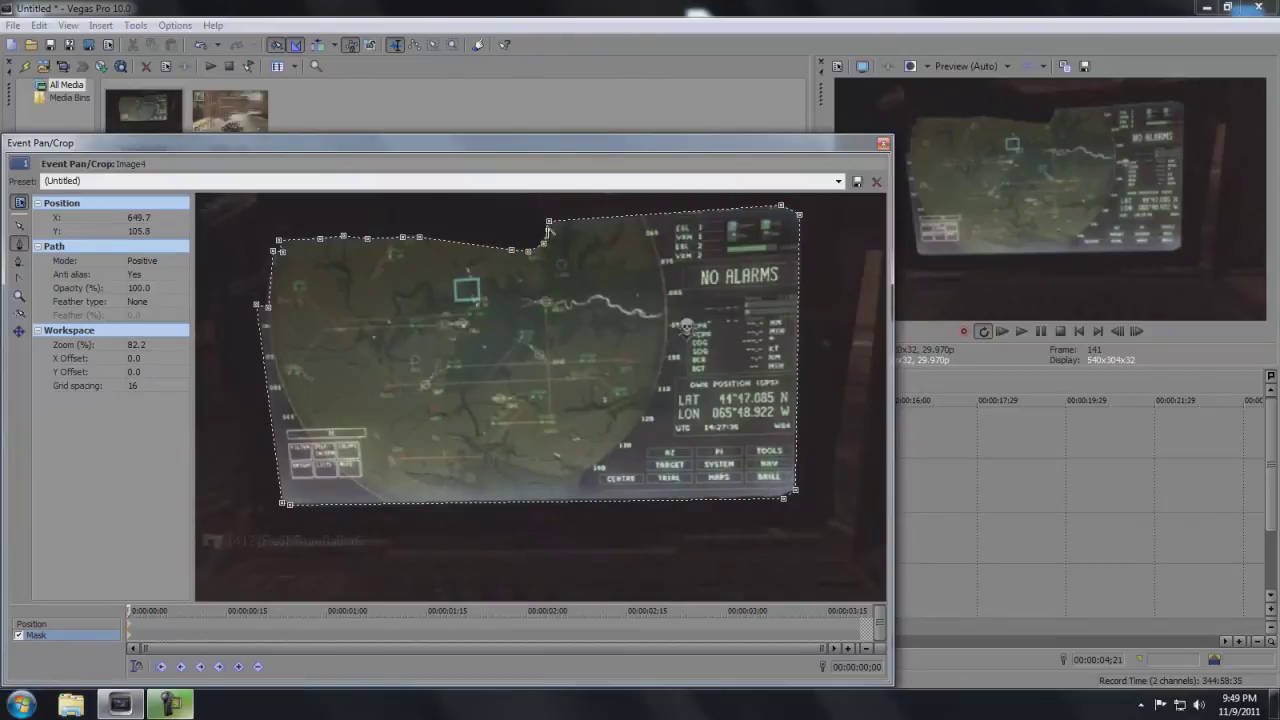
- Close the mask path, set its mode to Negative, and return to the timeline at 00:00:06;13
click(548, 222)
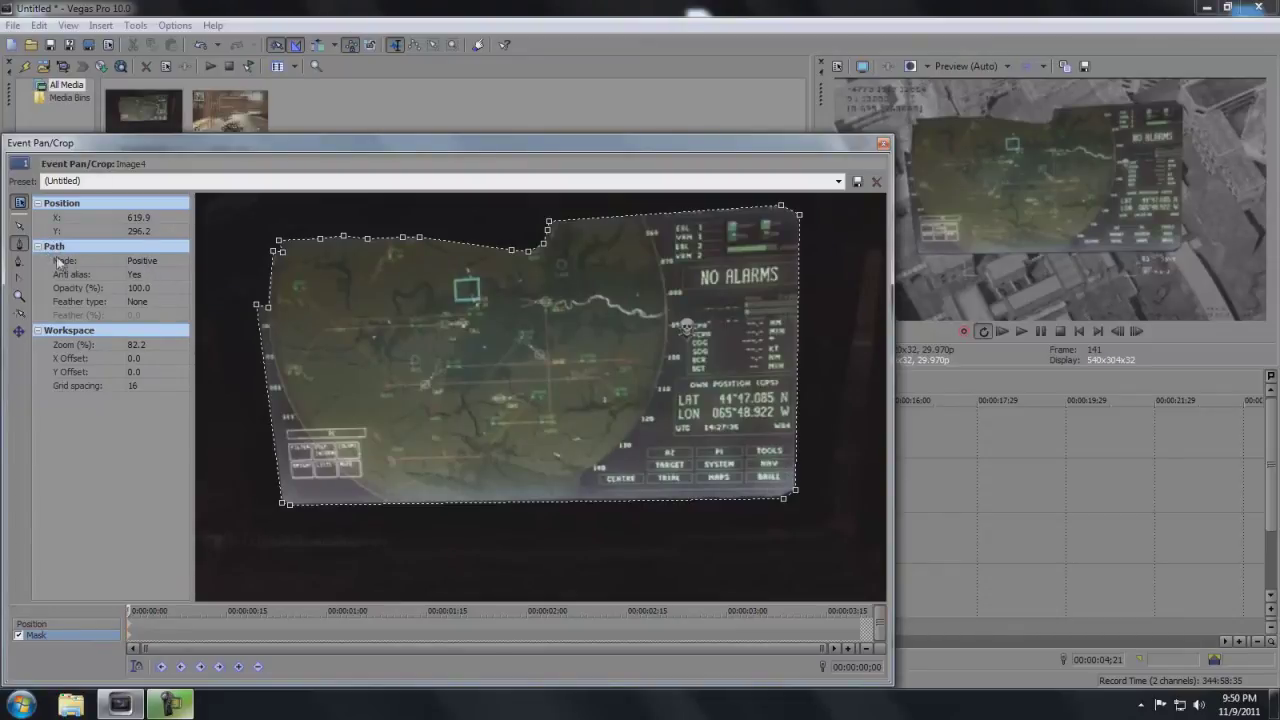
click(145, 261)
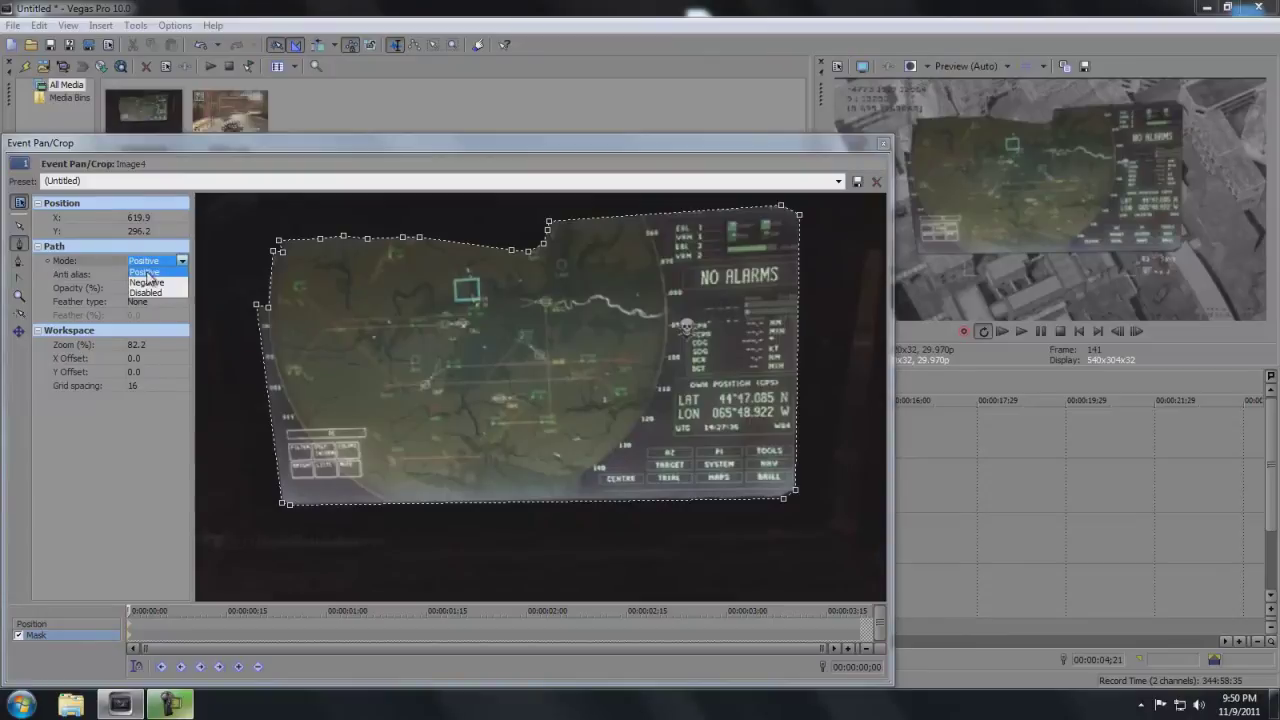
click(153, 284)
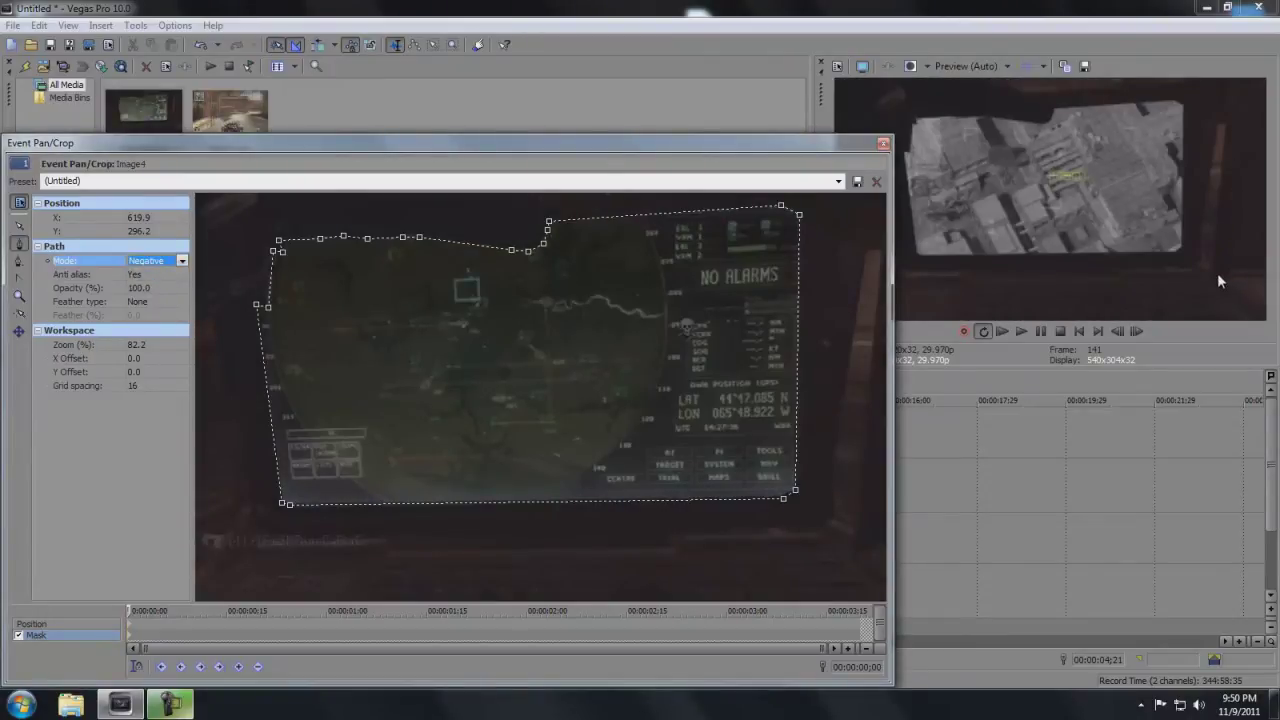
click(884, 145)
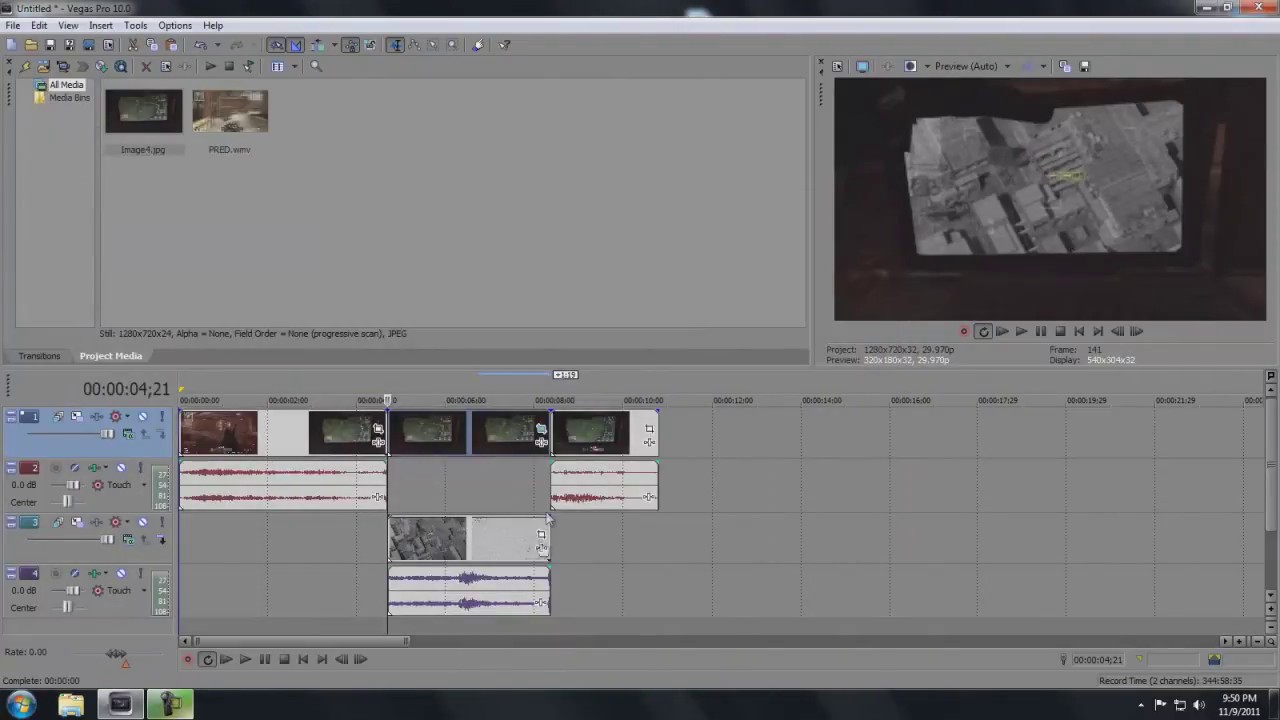
click(465, 484)
- Open Event Pan/Crop for the PRED event and enlarge its crop area
click(465, 484)
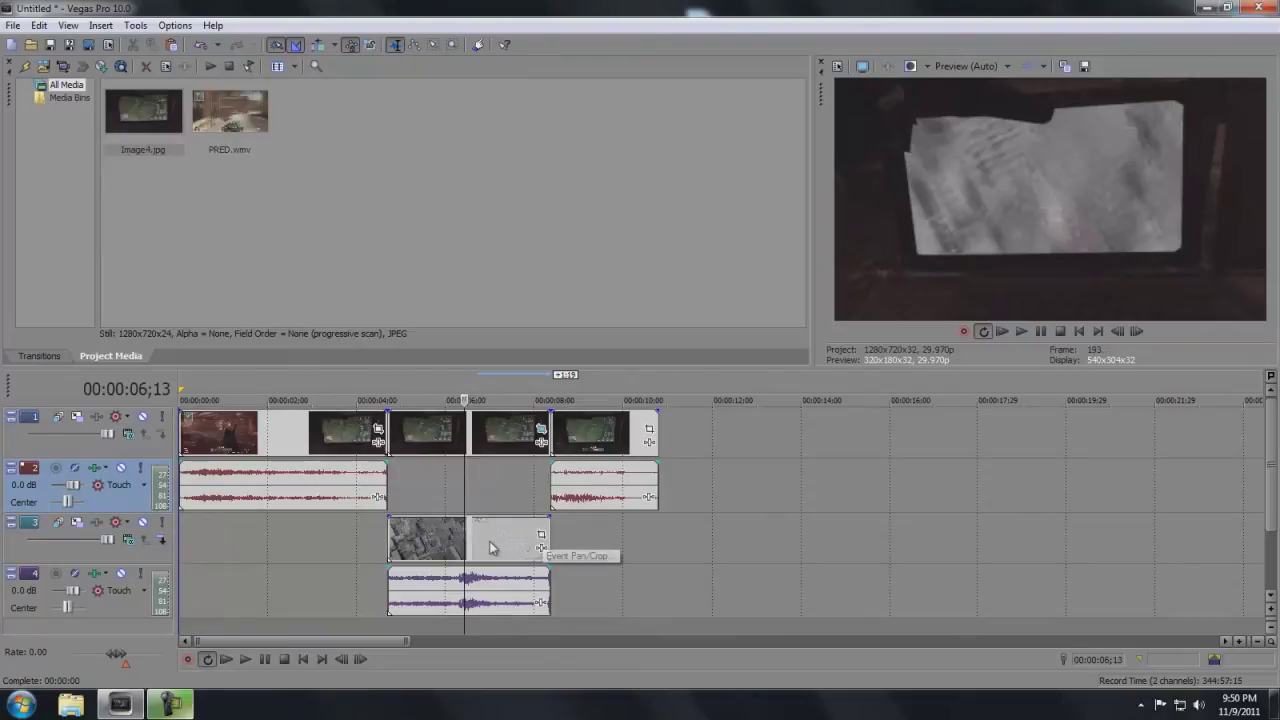
click(541, 537)
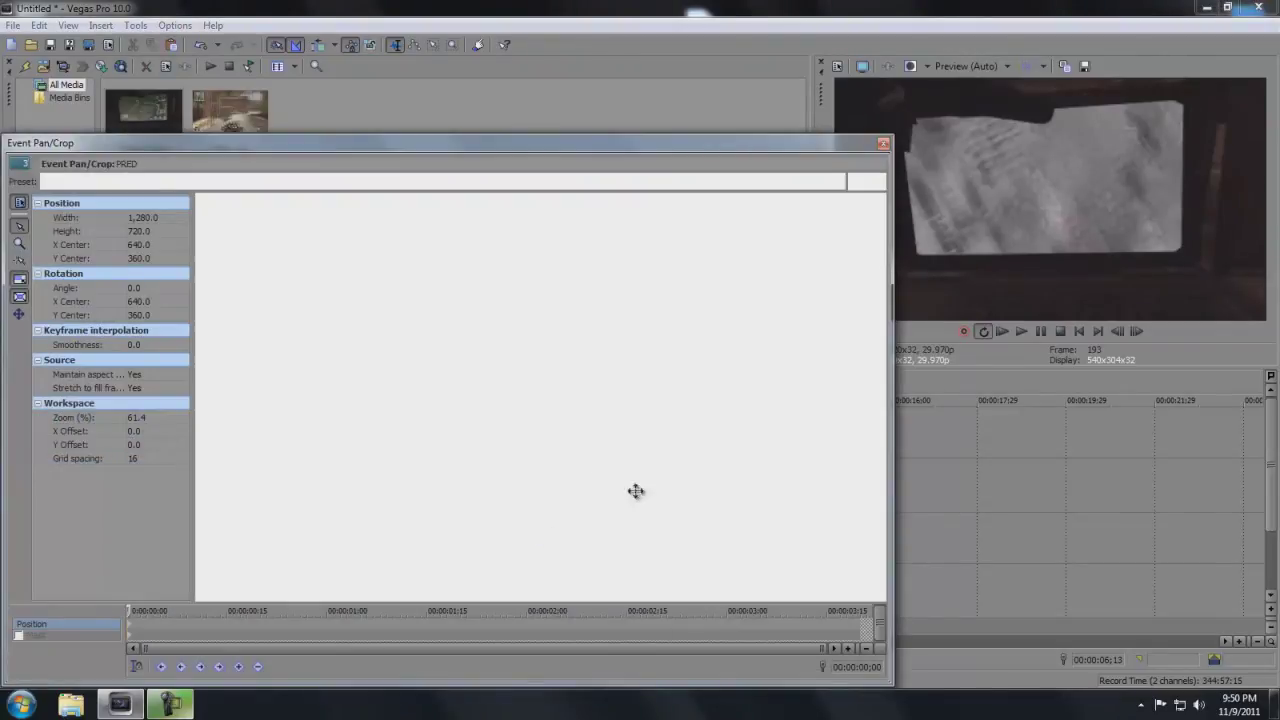
scroll(516, 468, down, 5)
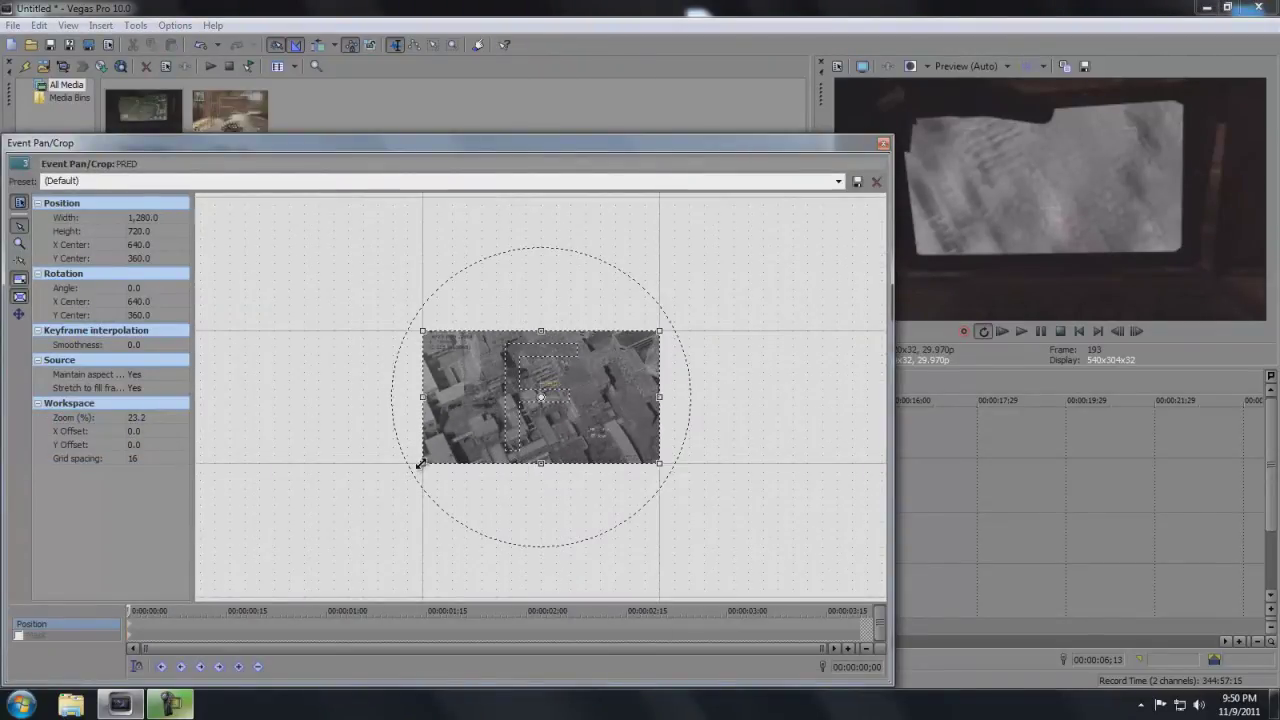
drag(420, 464, 233, 558)
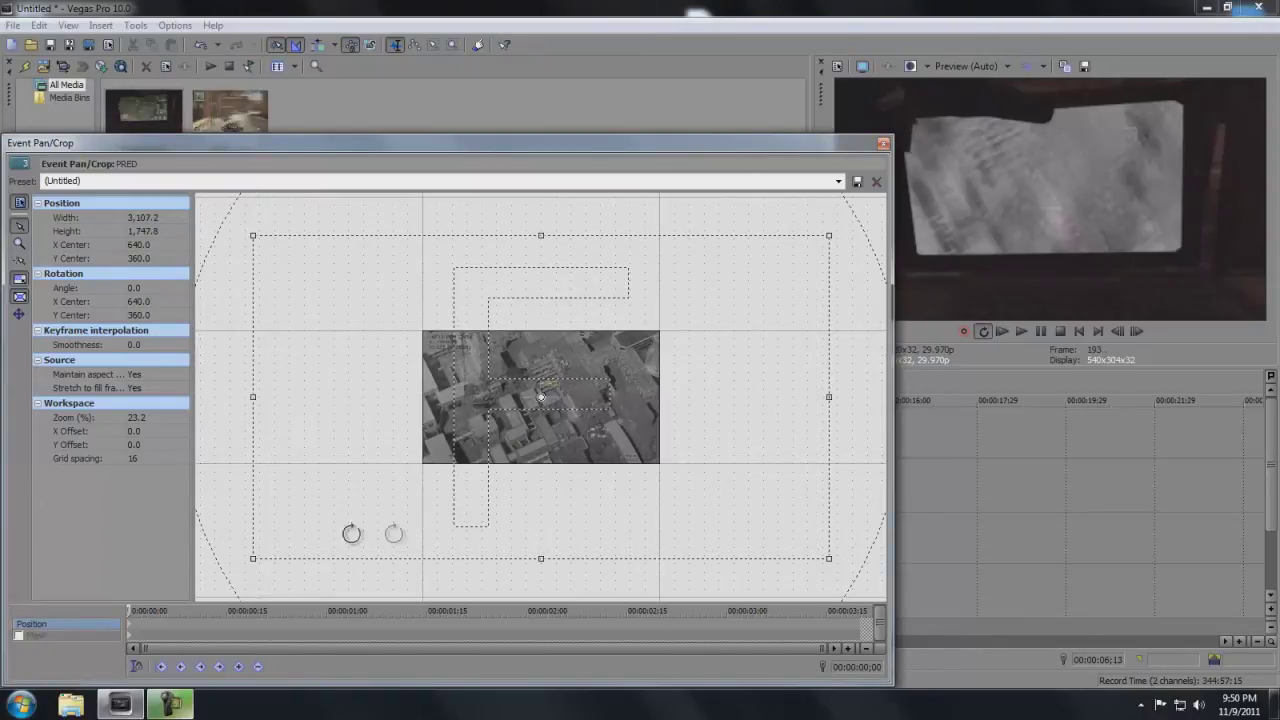
- Rotate the PRED footage about 3.6° and scale it to 1,828.8 x 1,028.7 to fit the laptop screen
scroll(420, 533, down, 2)
scroll(357, 505, down, 1)
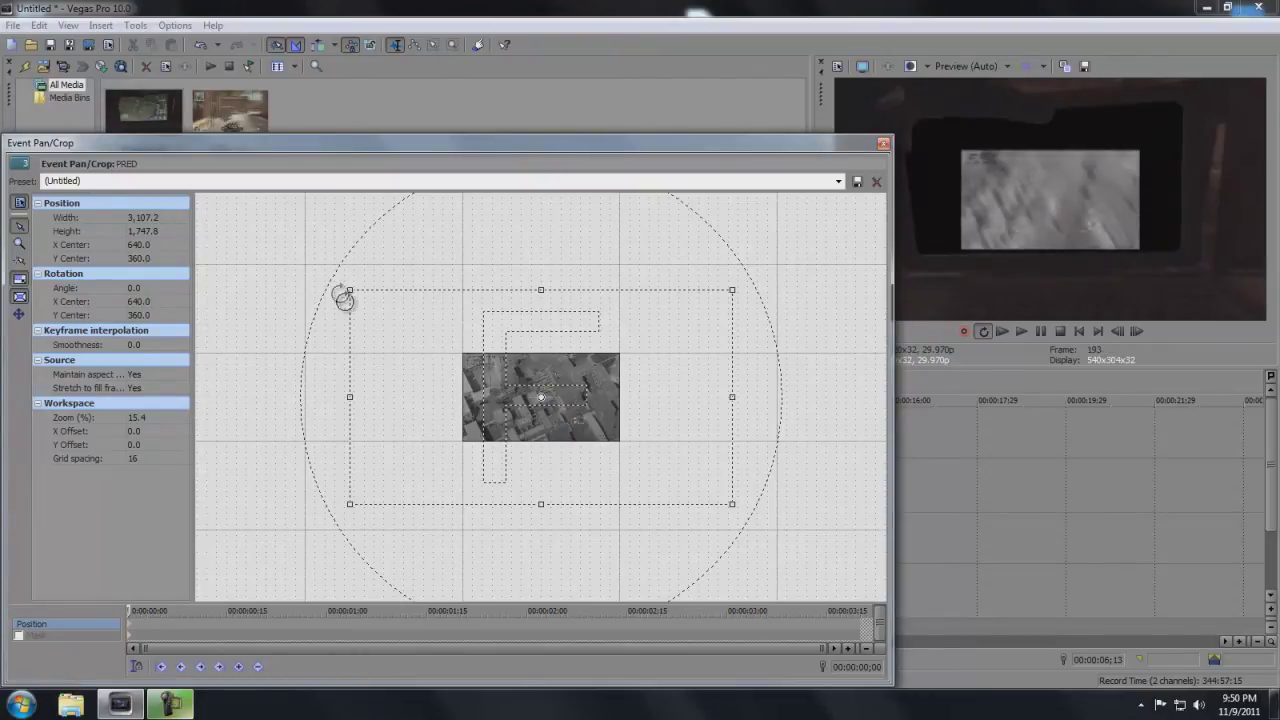
mouse_move(331, 291)
mouse_down()
mouse_move(334, 306)
mouse_move(343, 285)
mouse_up()
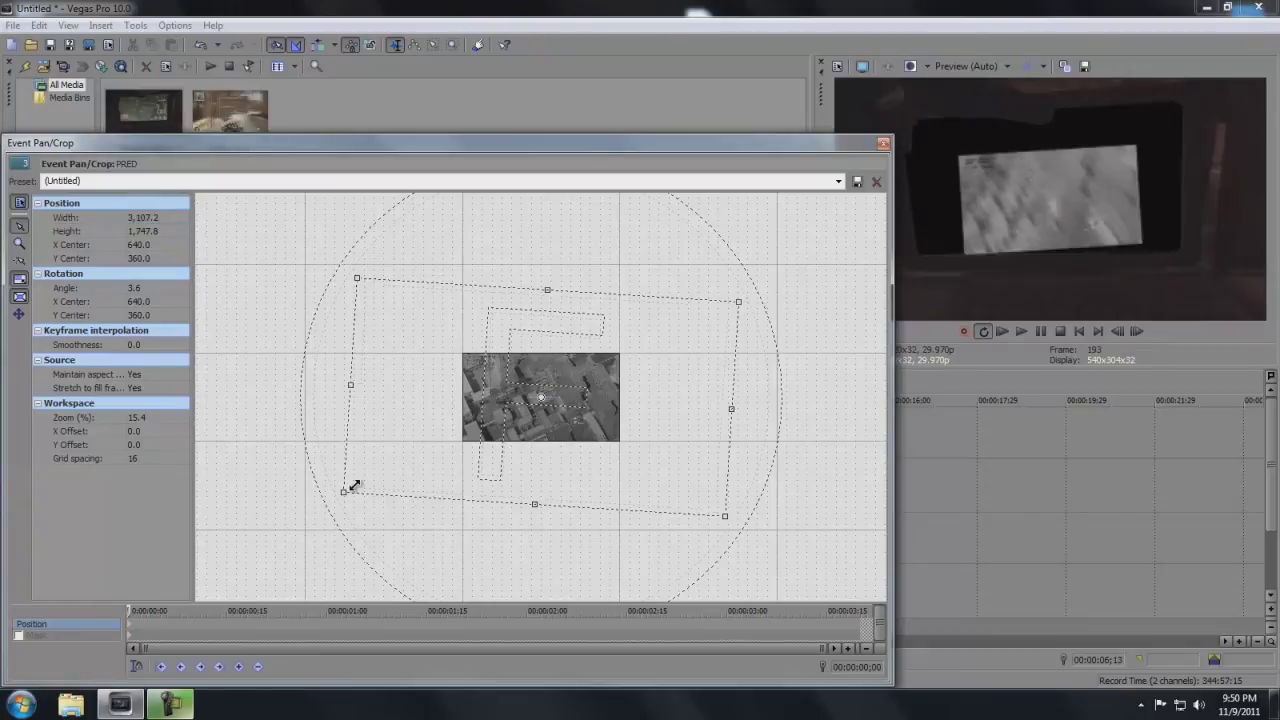
drag(354, 485, 465, 429)
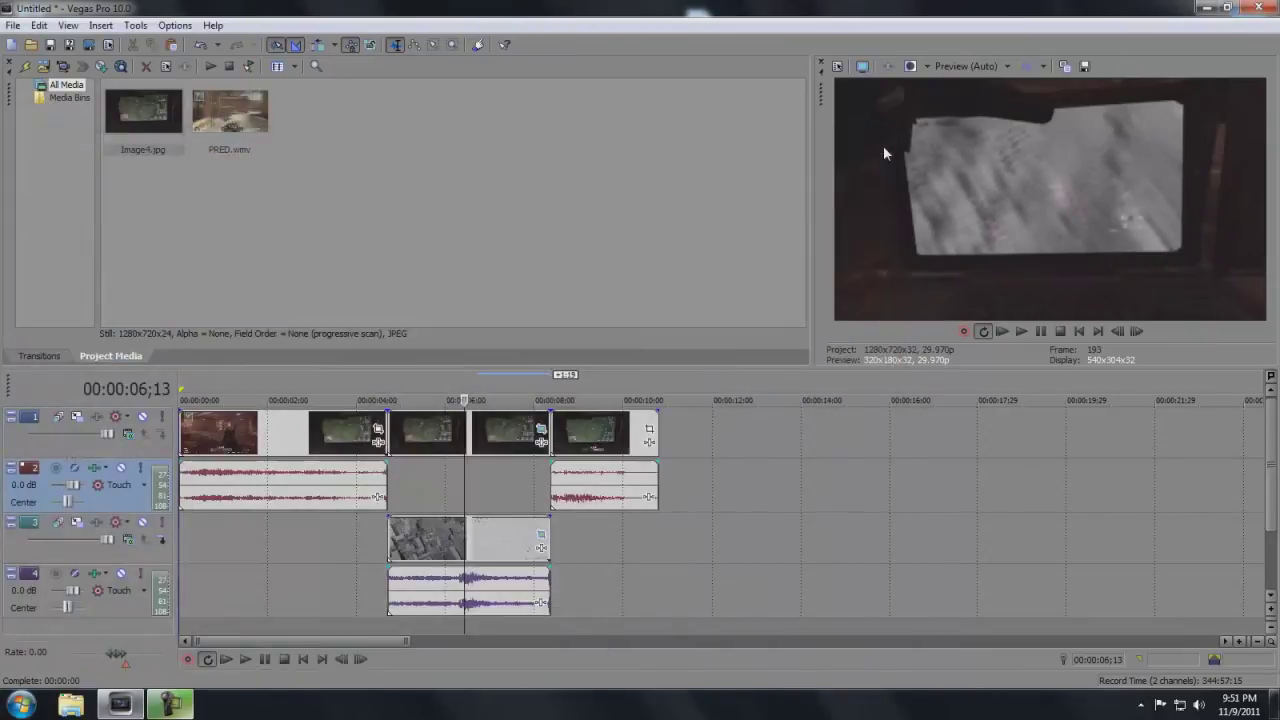
click(883, 144)
click(352, 559)
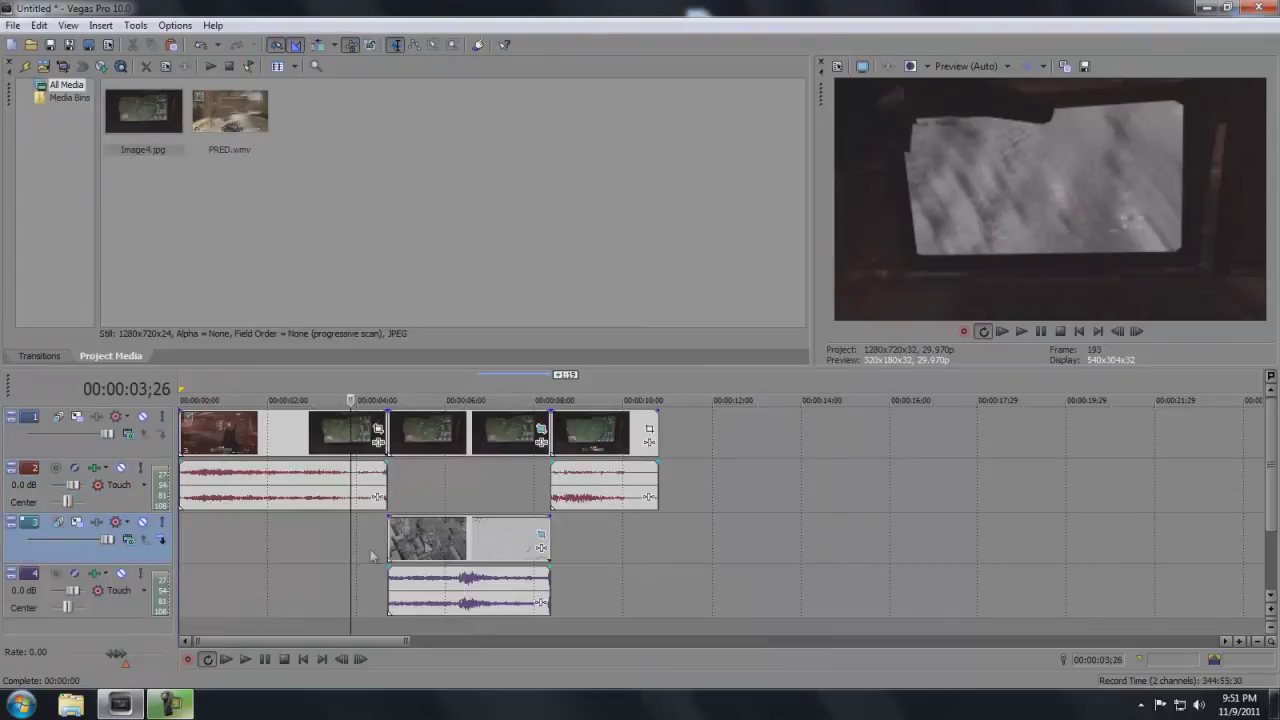
click(381, 527)
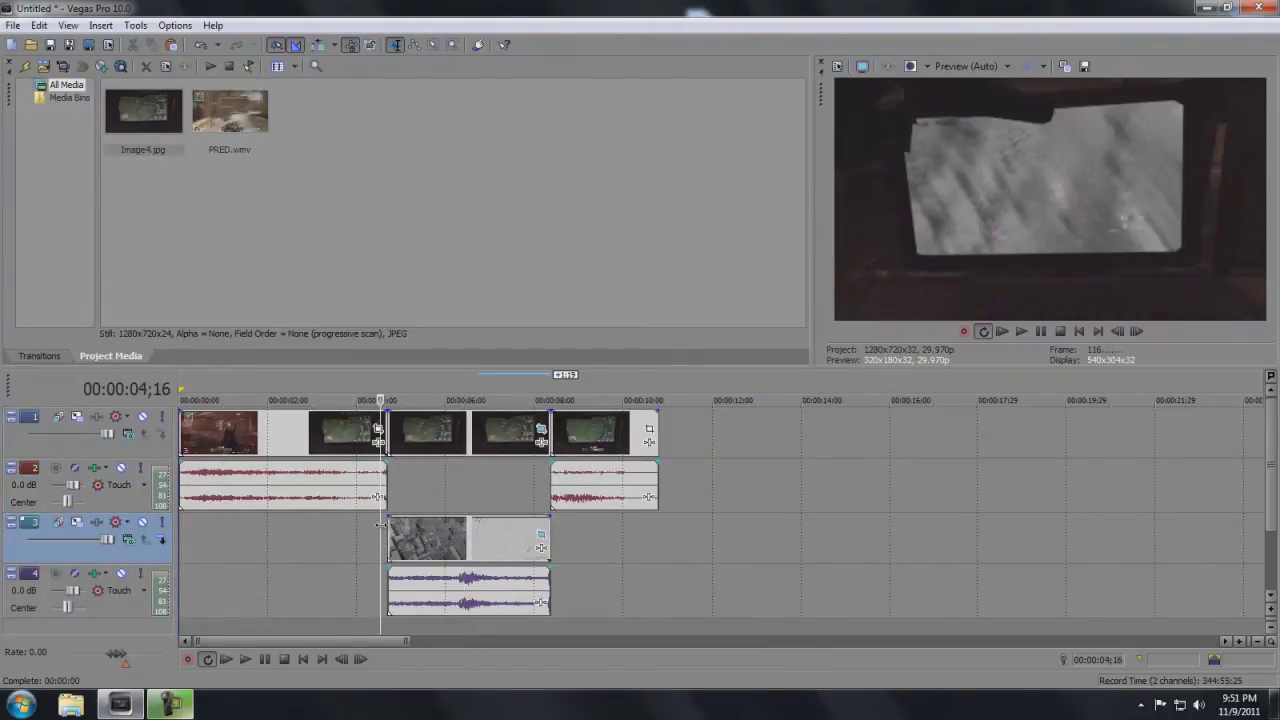
click(381, 526)
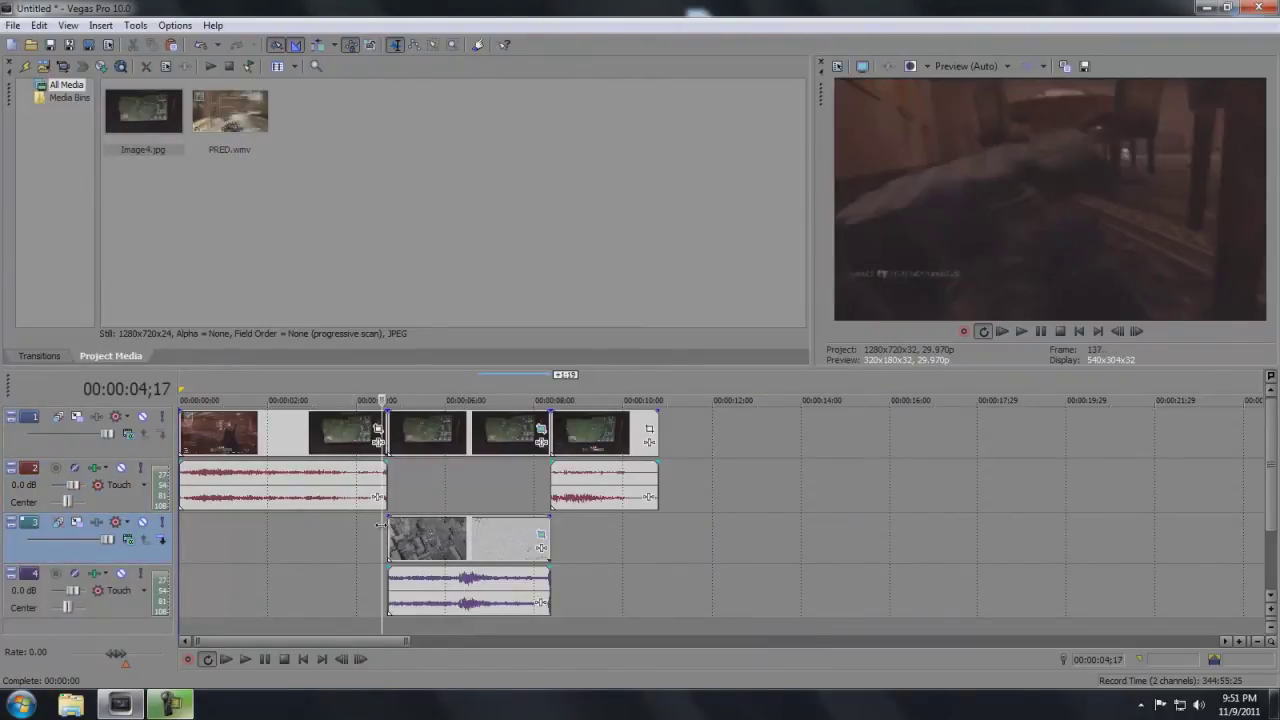
click(381, 525)
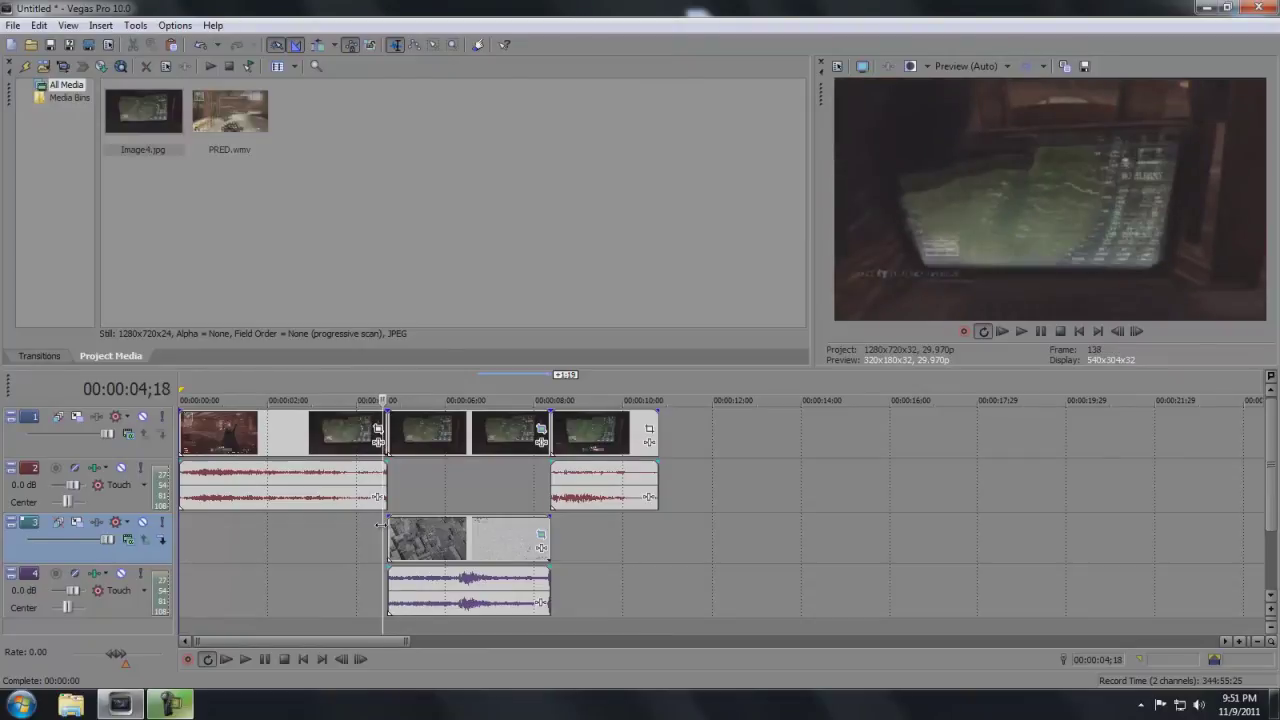
key(Right)
key(Right)
key(Right)
key(Right)
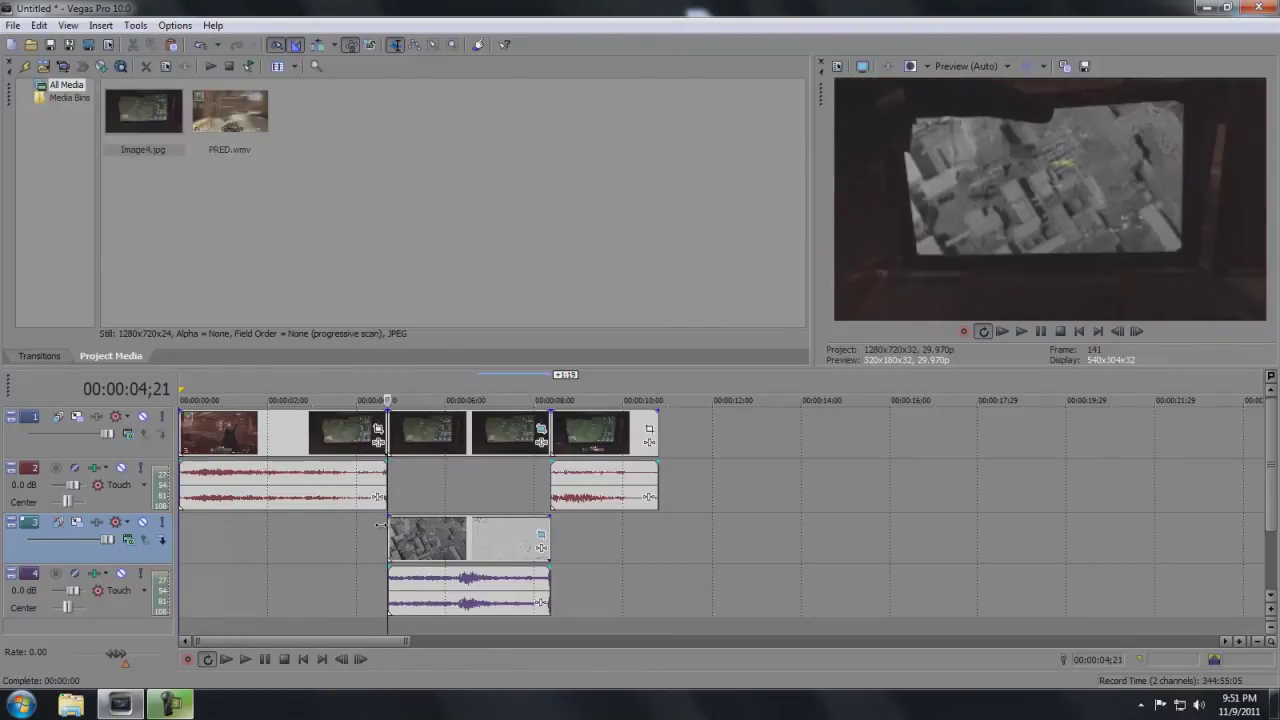
key(Right)
key(Right)
key(Right)
key(Right)
key(Right)
key(Right)
key(Right)
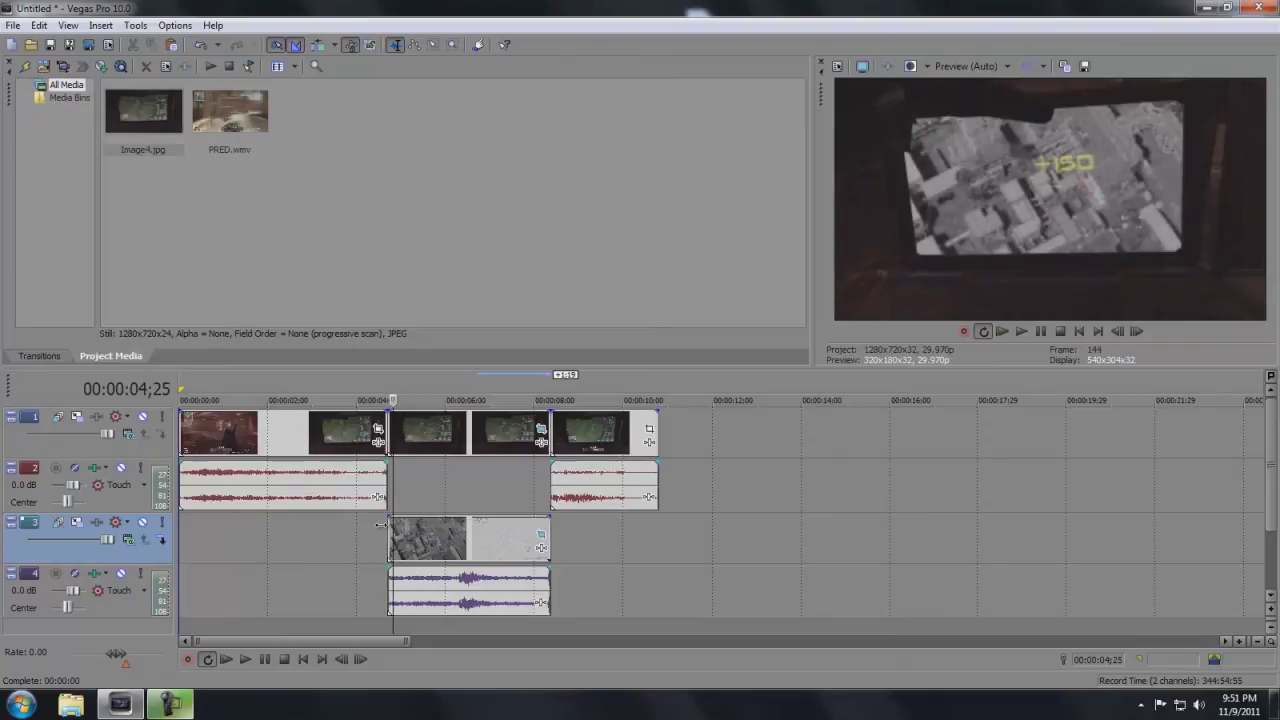
key(Right)
key(Right)
key(Right)
key(Right)
key(Right)
key(Right)
key(Right)
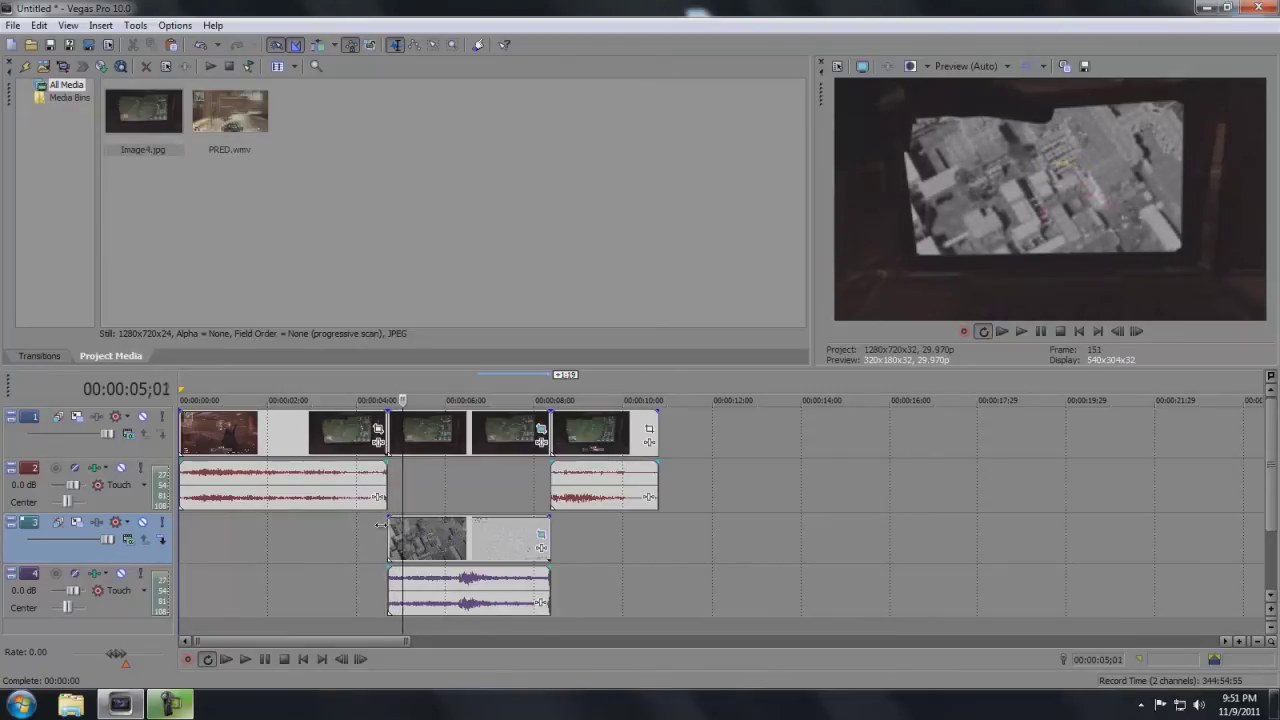
key(Right)
key(Right)
key(Right)
key(Right)
key(Right)
key(Right)
key(Right)
key(Right)
key(Right)
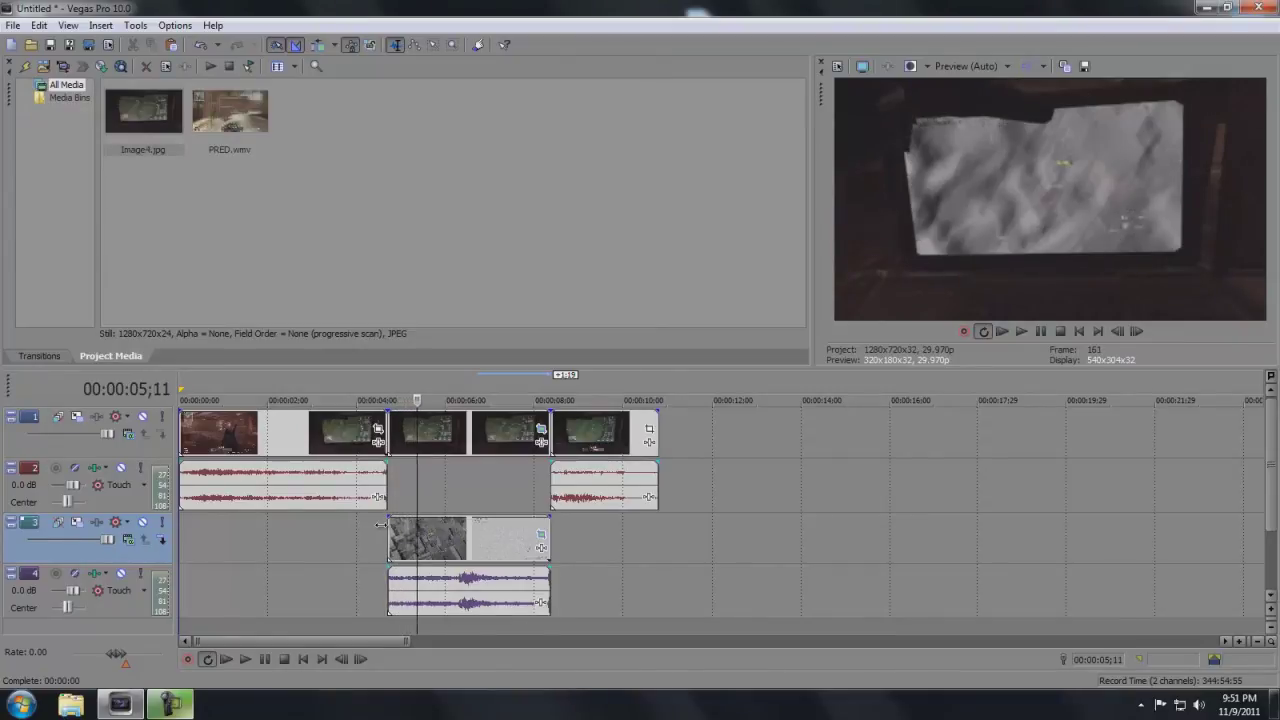
key(Right)
key(Right)
key(Right)
key(Right)
key(Right)
key(Right)
key(Right)
key(Right)
key(Right)
key(Right)
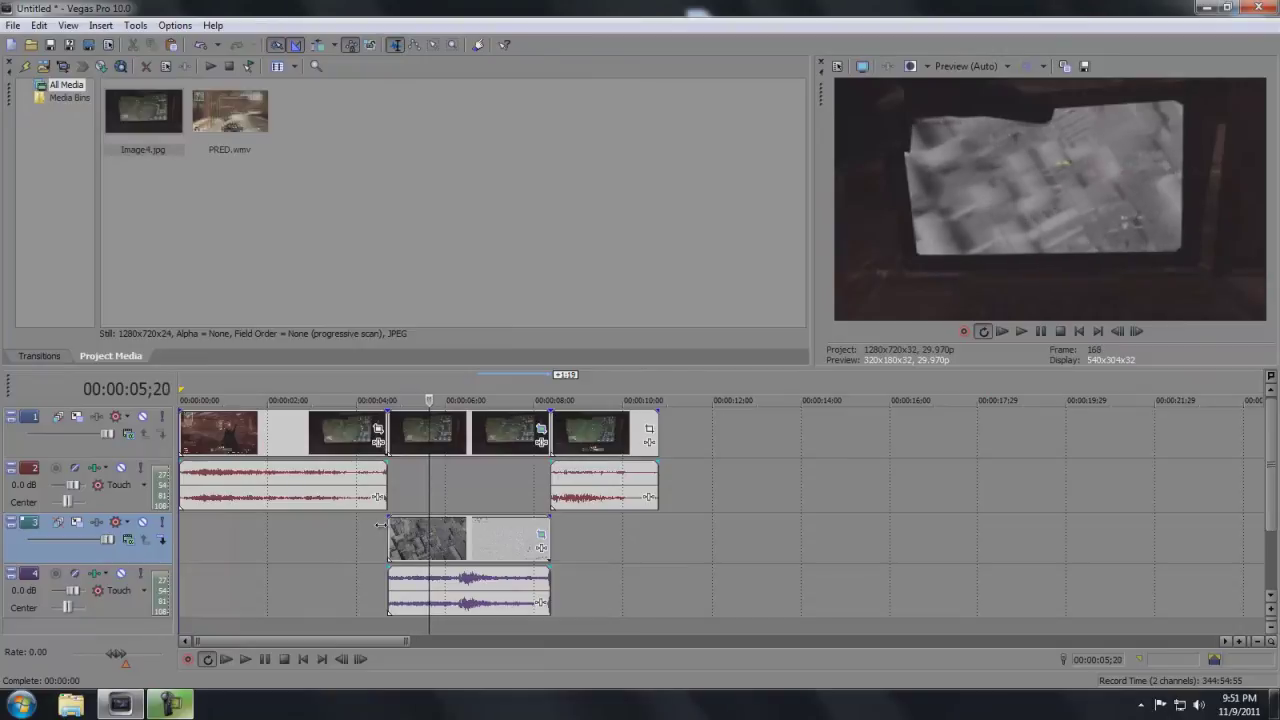
key(Right)
key(Right)
key(Right)
key(Right)
key(Right)
key(Right)
key(Right)
key(Right)
key(Right)
key(Right)
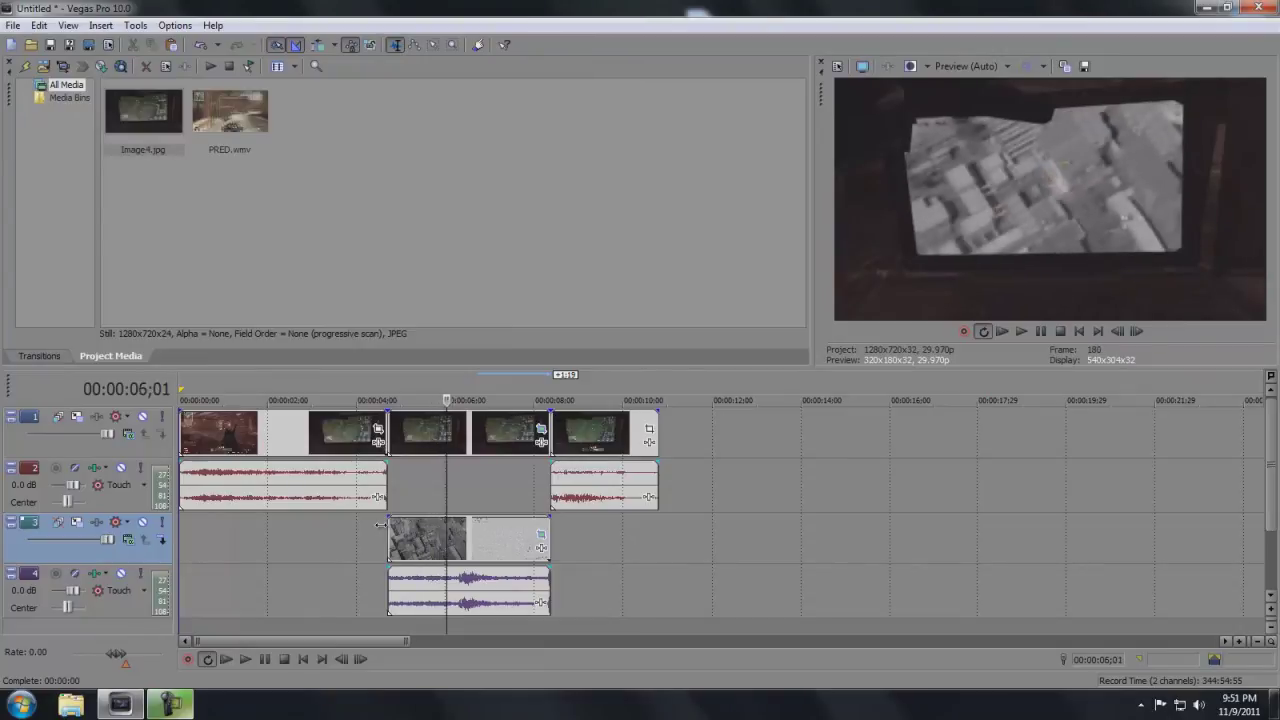
key(Right)
key(Right)
key(Right)
key(Right)
key(Right)
key(Right)
key(Right)
key(Right)
key(Right)
key(Right)
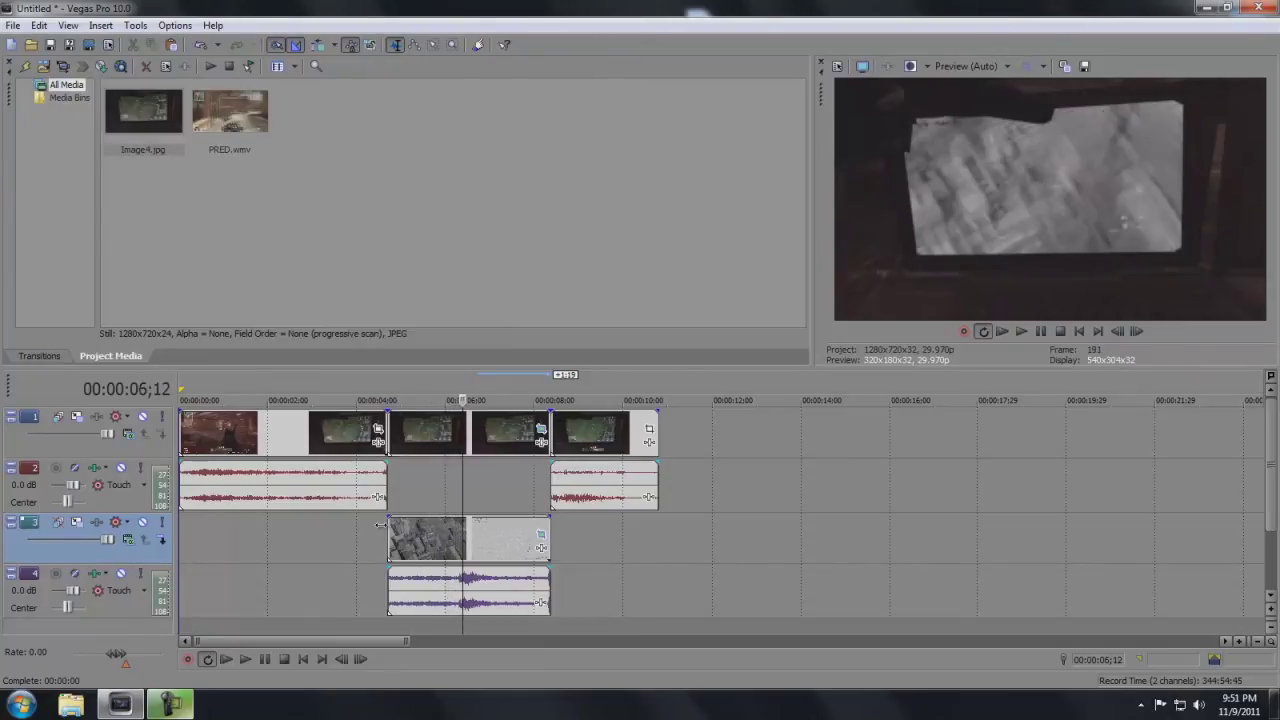
key(Right)
key(Right)
key(Right)
key(Right)
key(Right)
key(Right)
key(Right)
key(Right)
key(Right)
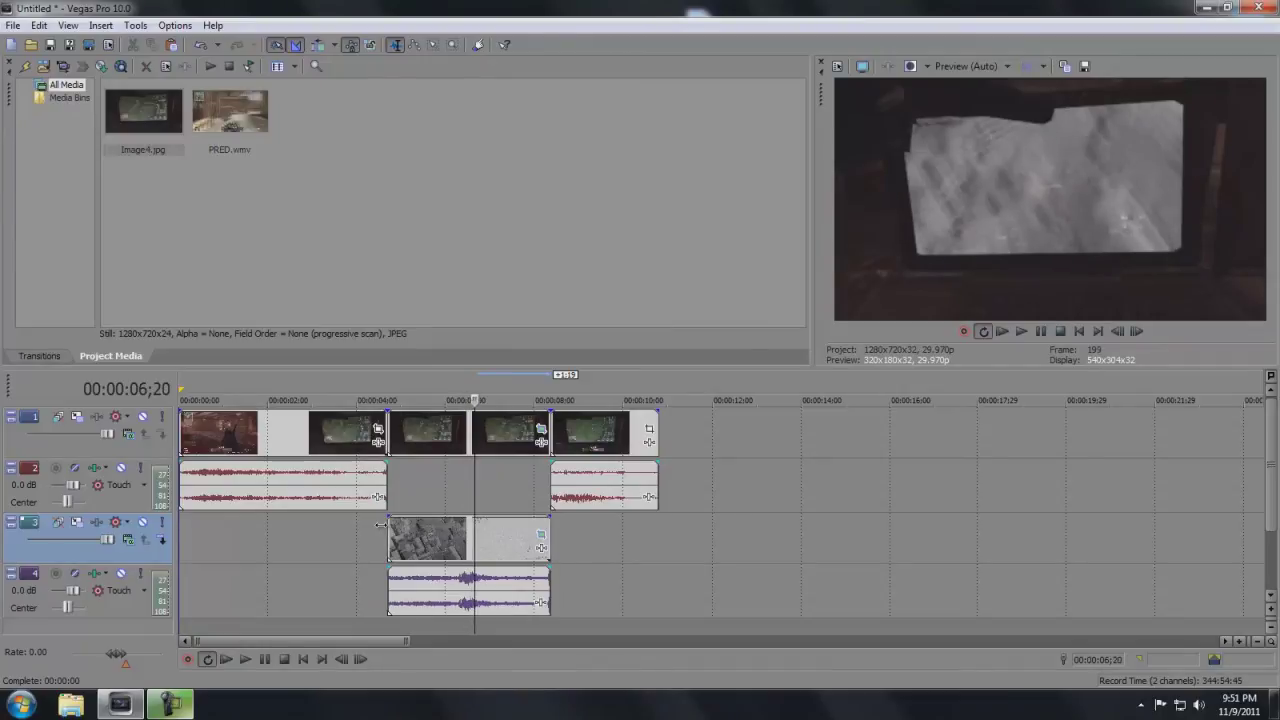
key(Right)
key(Right)
key(Right)
key(Right)
key(Right)
key(Right)
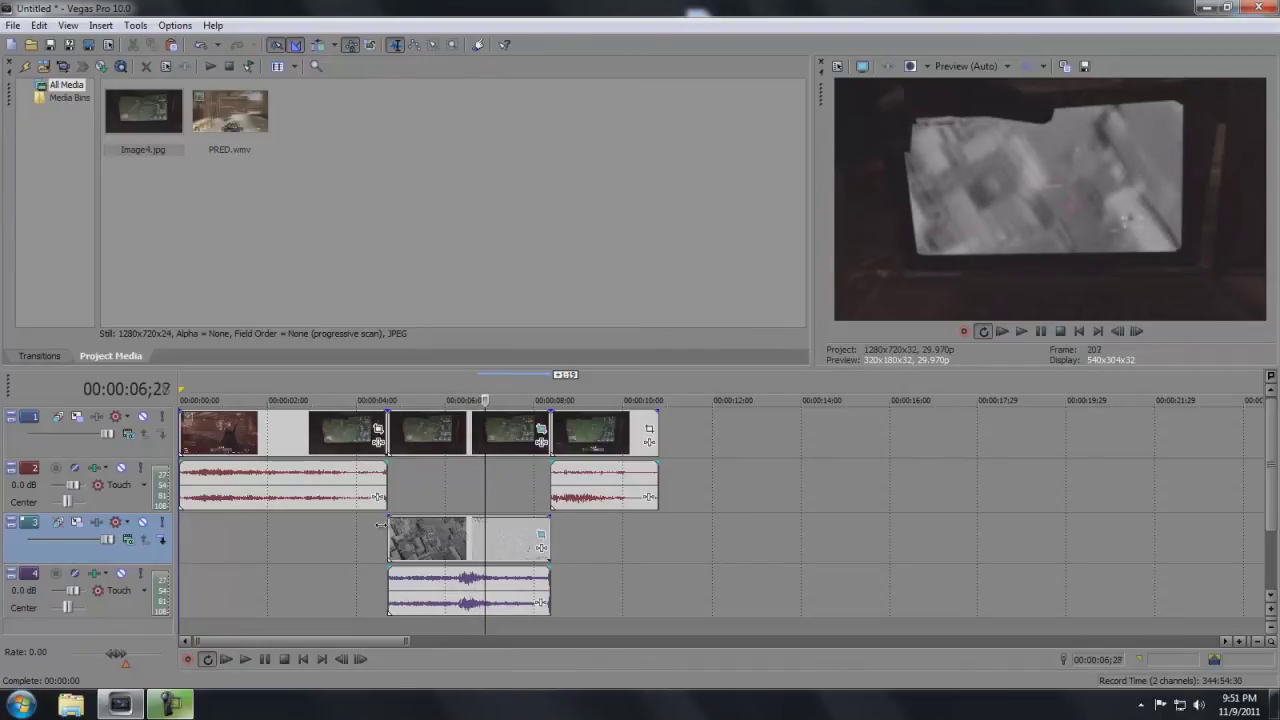
key(Right)
key(Right)
key(Right)
key(Right)
key(Right)
key(Right)
key(Right)
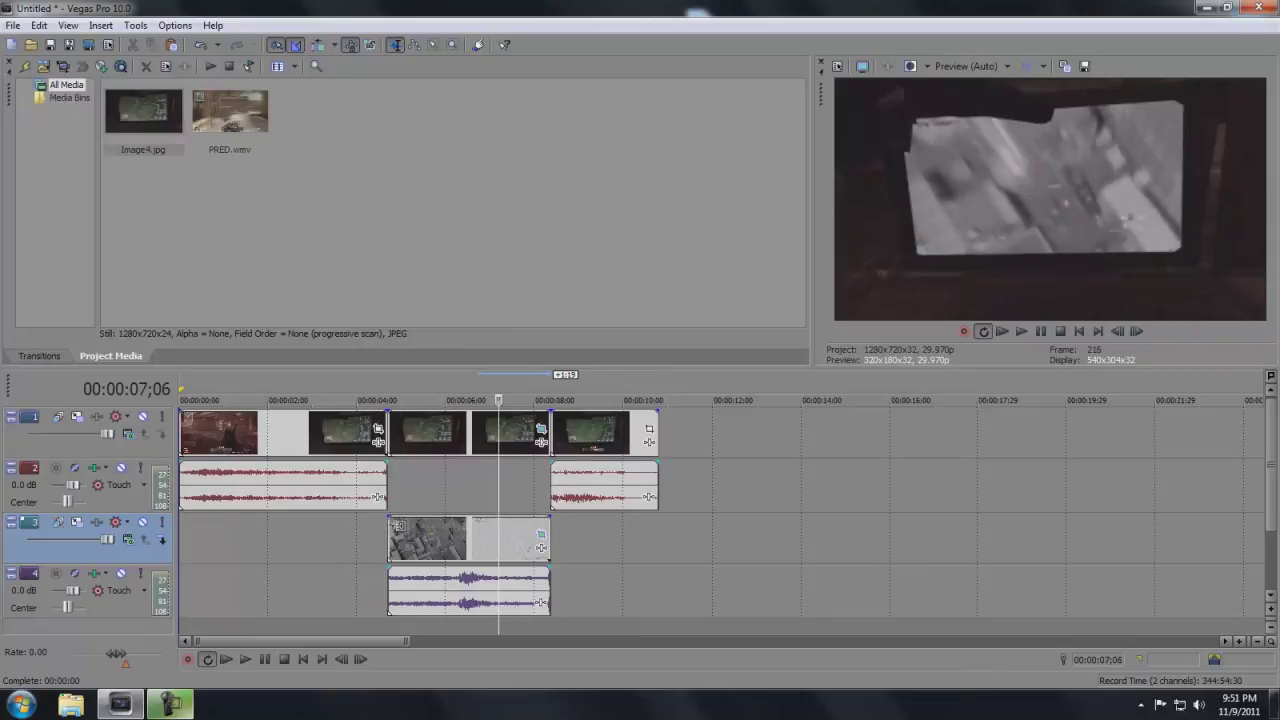
click(616, 543)
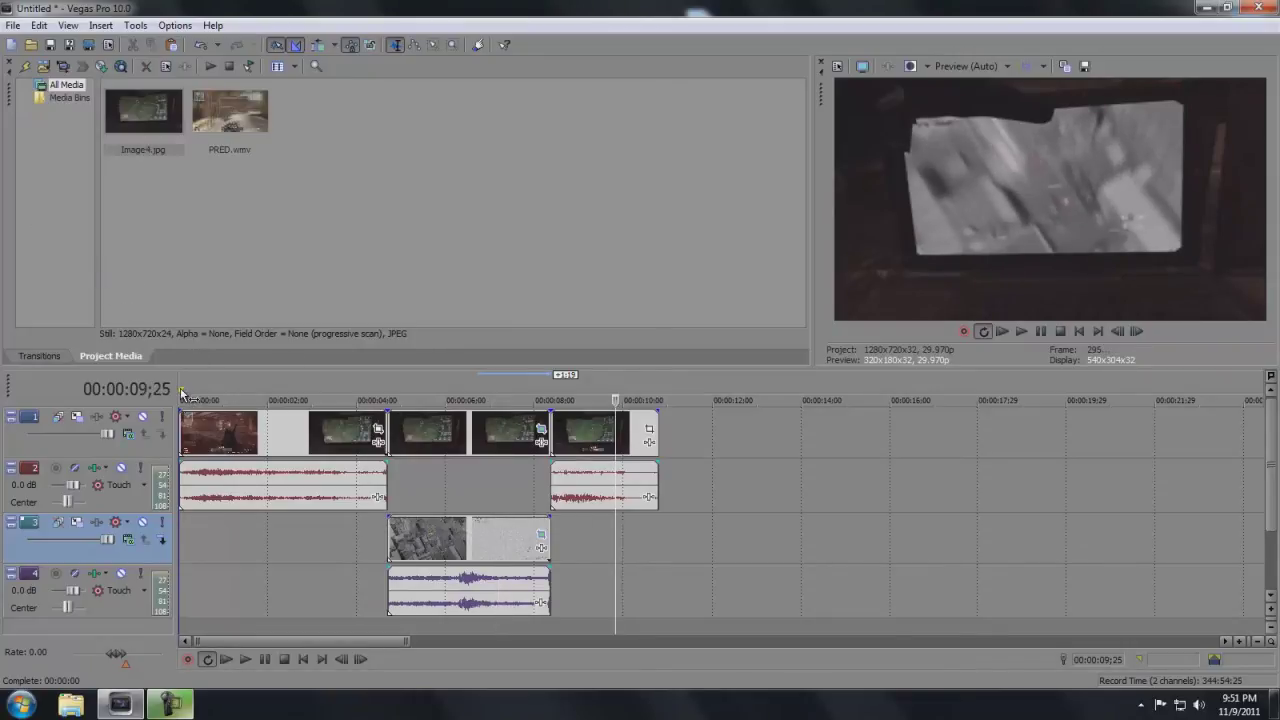
drag(180, 387, 658, 425)
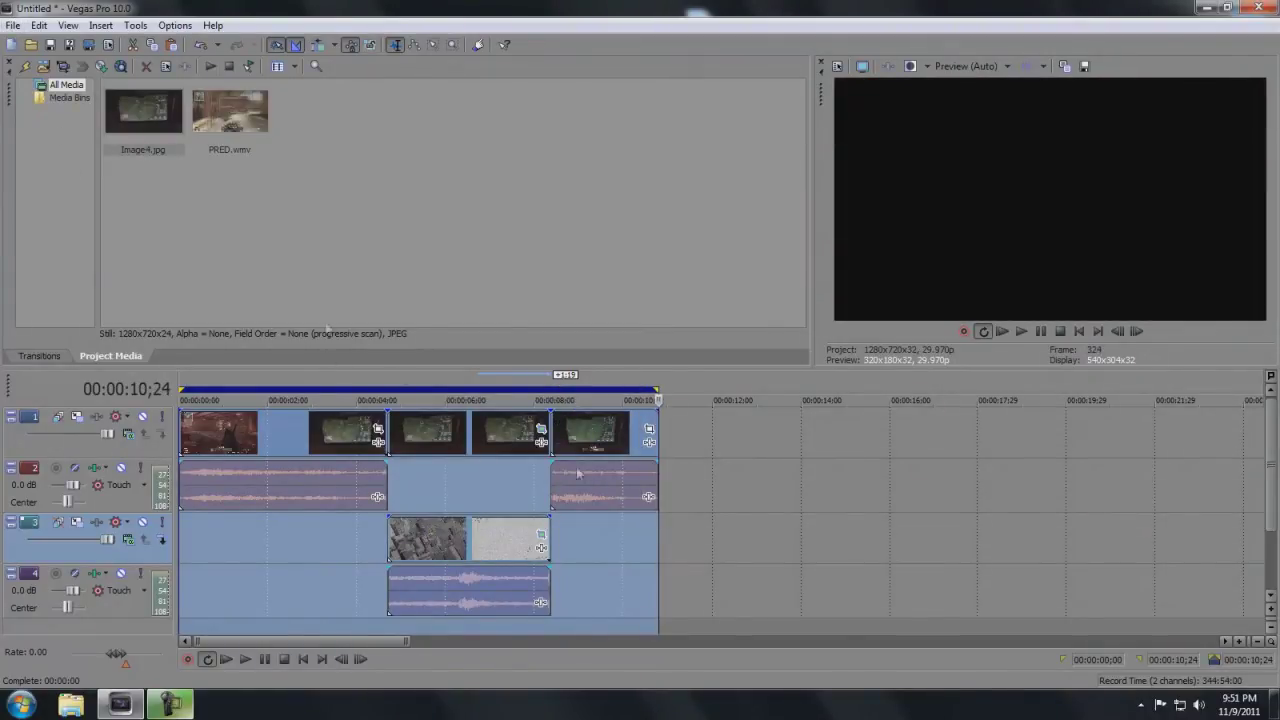
- Render the project to SSS.wmv on the Desktop with the WMV 6 Mbps HD 720-30p template
click(12, 26)
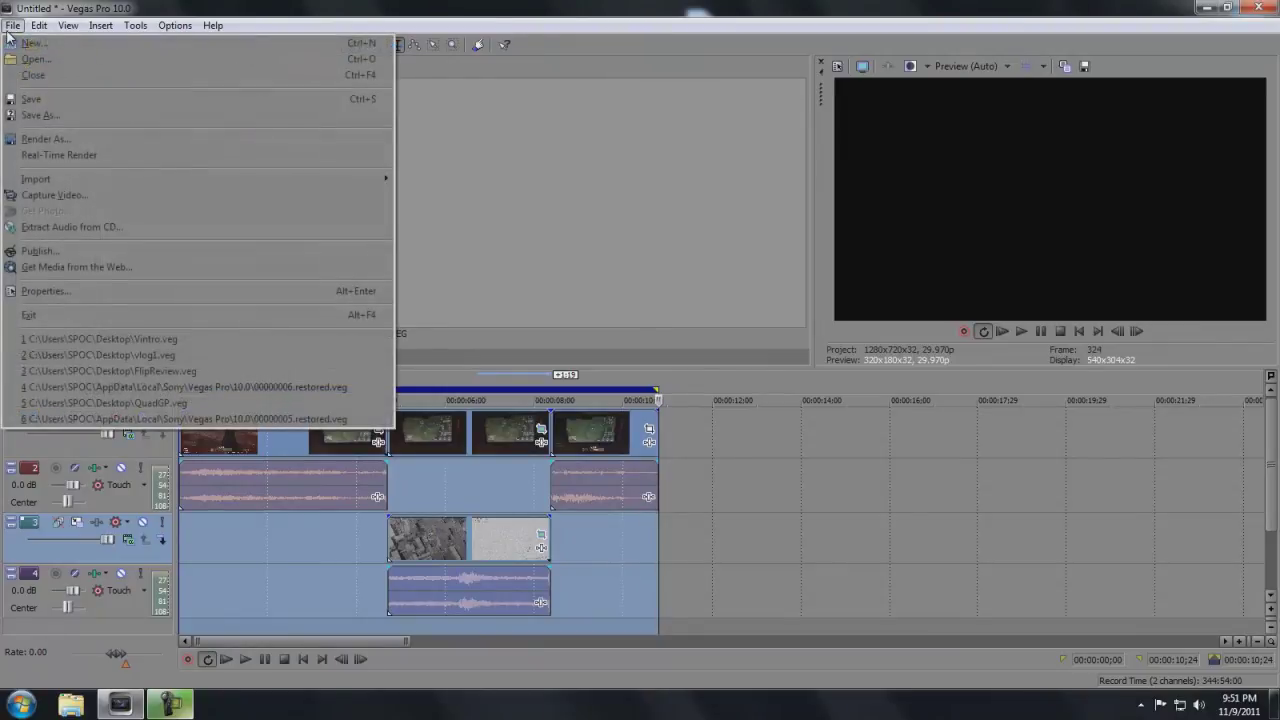
click(213, 139)
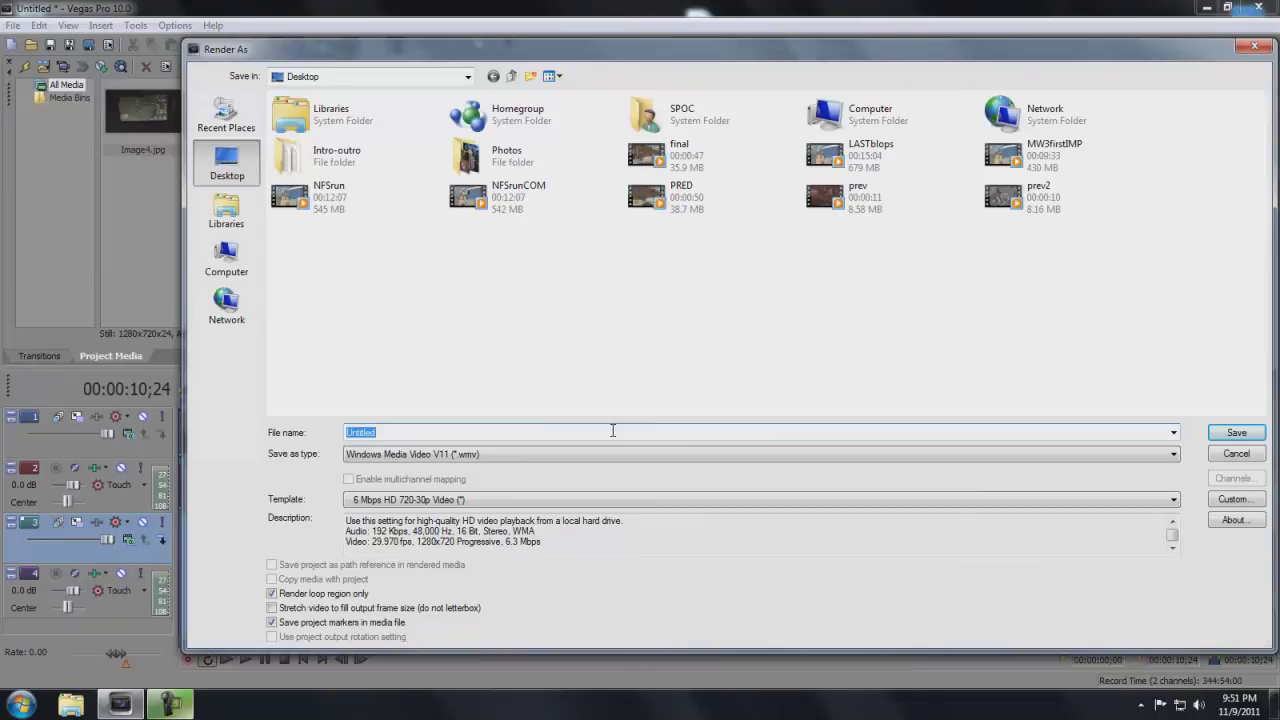
click(1237, 433)
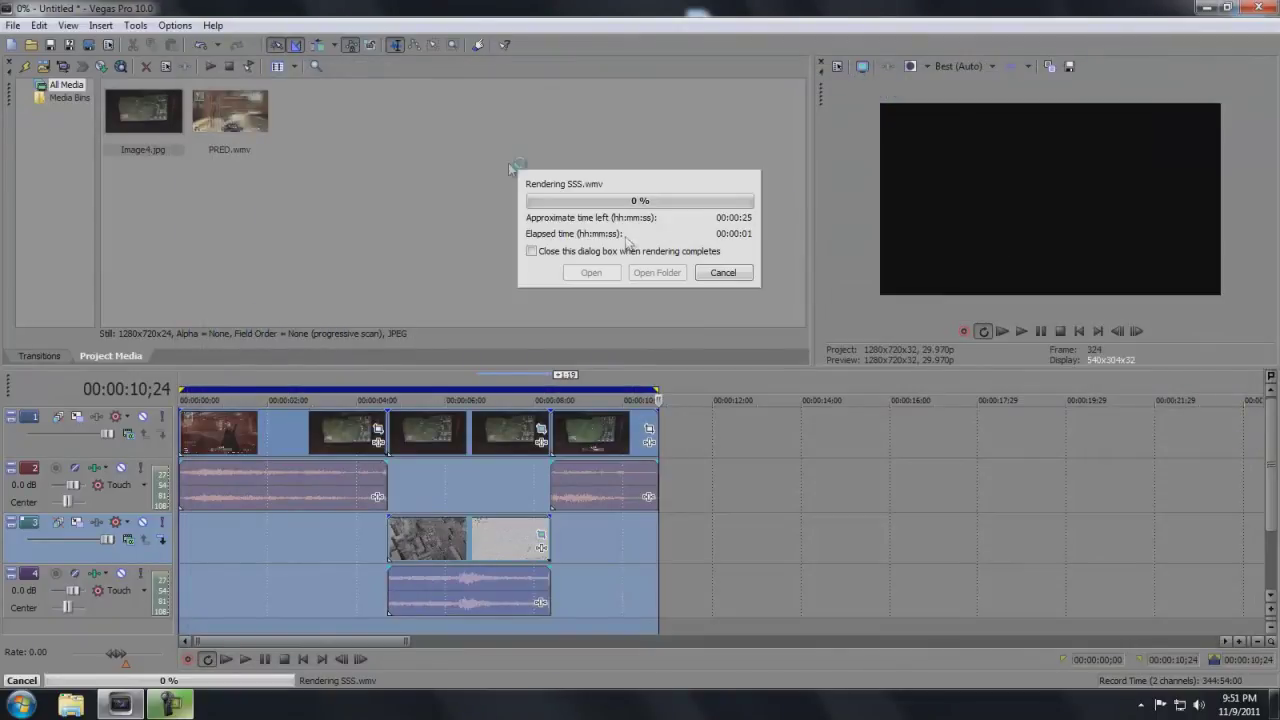